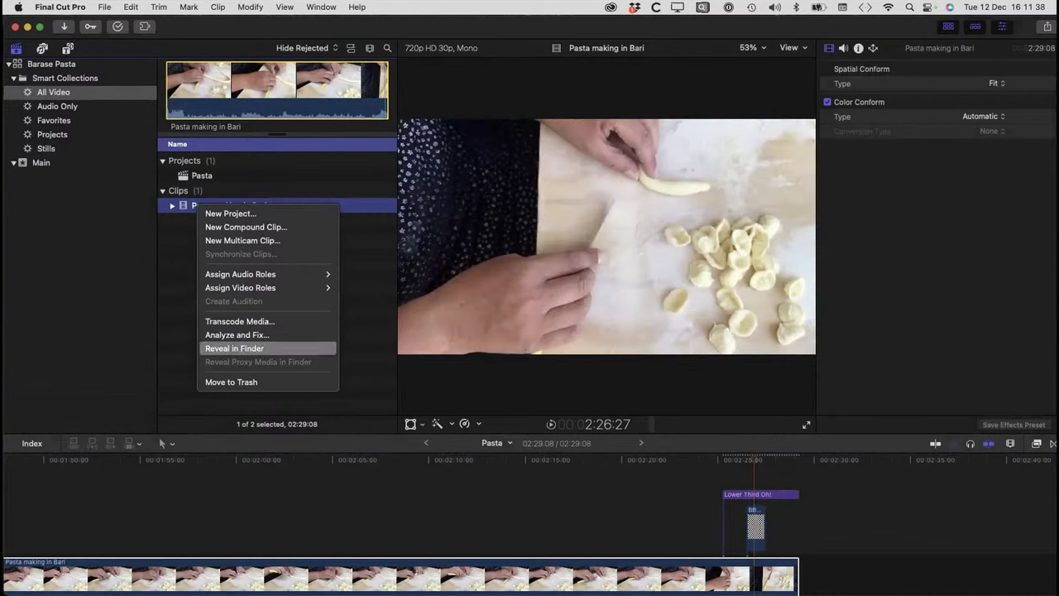
- Reveal the Pasta making in Bari clip in Finder, place it in Motion's Title Background placeholder, and preview the title at frame 11
{"action": "left_click", "coordinate": [234, 349]}
{"action": "left_click_drag", "start_coordinate": [480, 224], "coordinate": [304, 225]}
{"action": "key", "text": "super+Tab"}
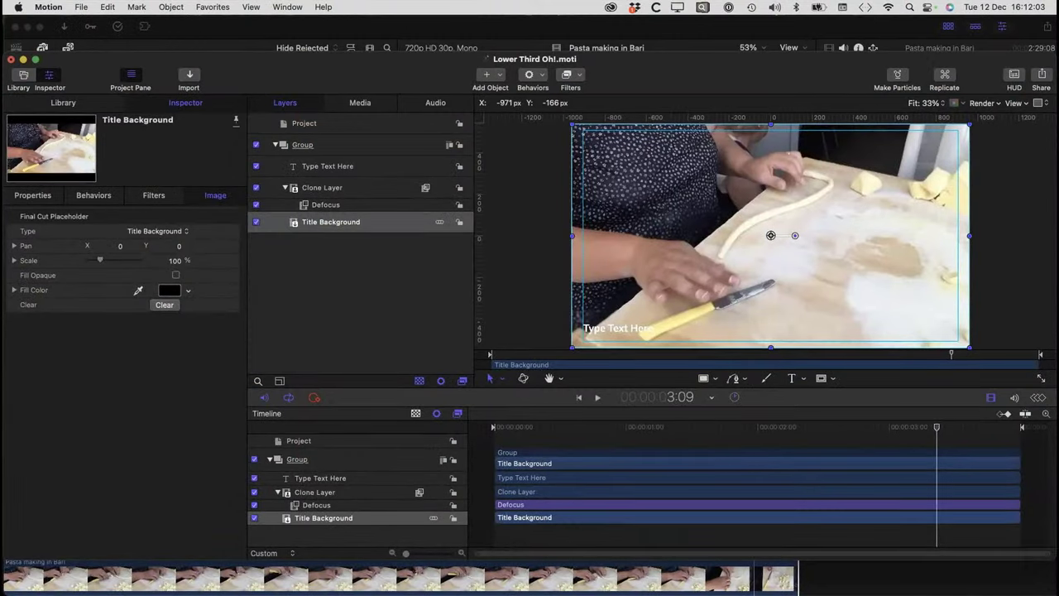
{"action": "left_click_drag", "start_coordinate": [937, 427], "coordinate": [552, 427]}
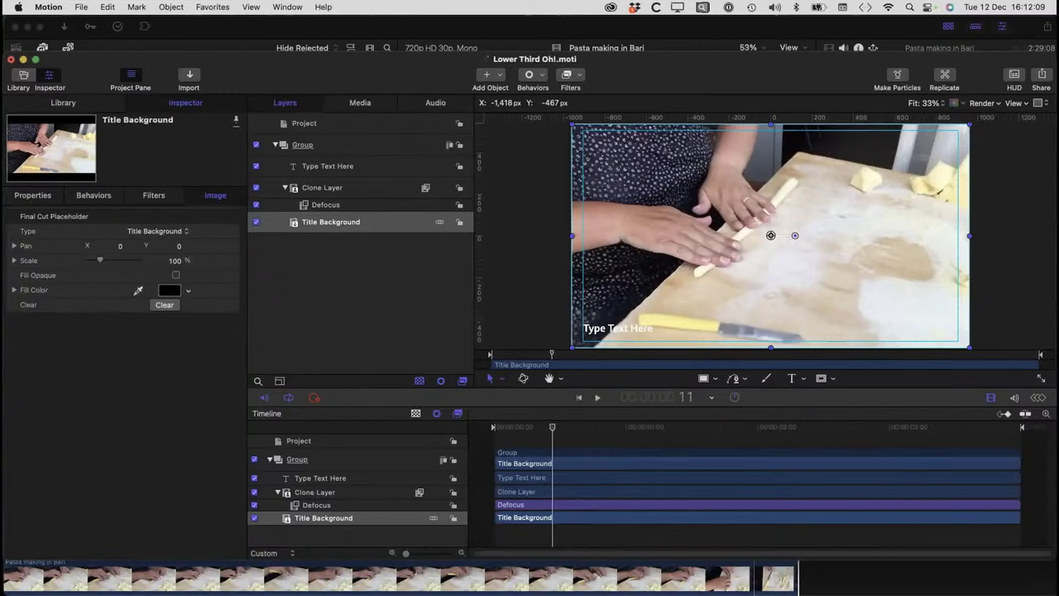
- Clear the preview media from the Title Background placeholder
{"action": "left_click", "coordinate": [164, 305]}
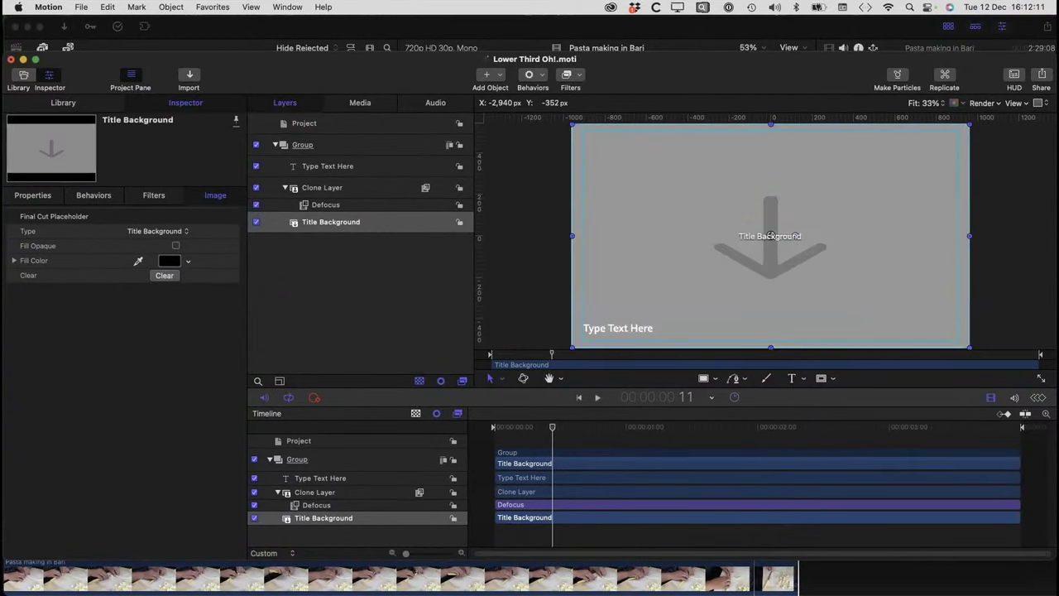
{"action": "left_click", "coordinate": [330, 222]}
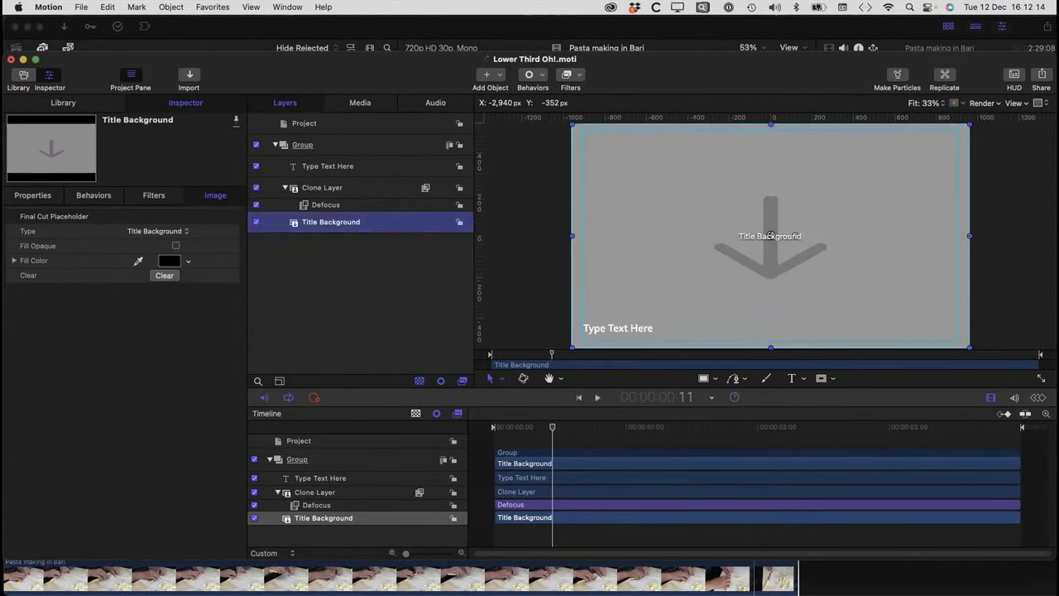
- Set the Clone Layer's top crop to 0 so that no side of the layer is cropped
{"action": "left_click", "coordinate": [317, 189]}
{"action": "left_click", "coordinate": [326, 206]}
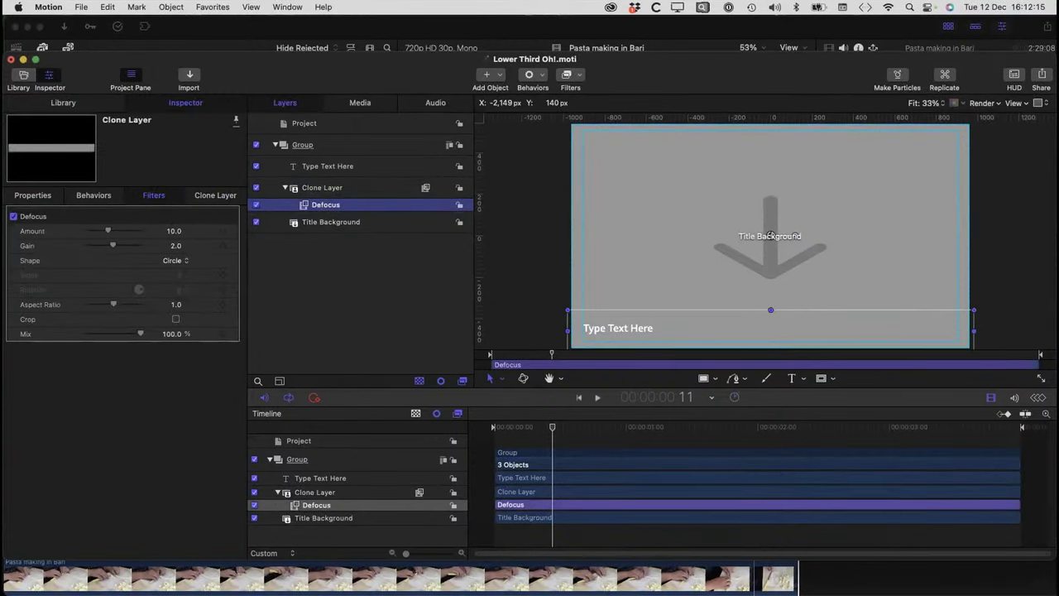
{"action": "left_click", "coordinate": [319, 190]}
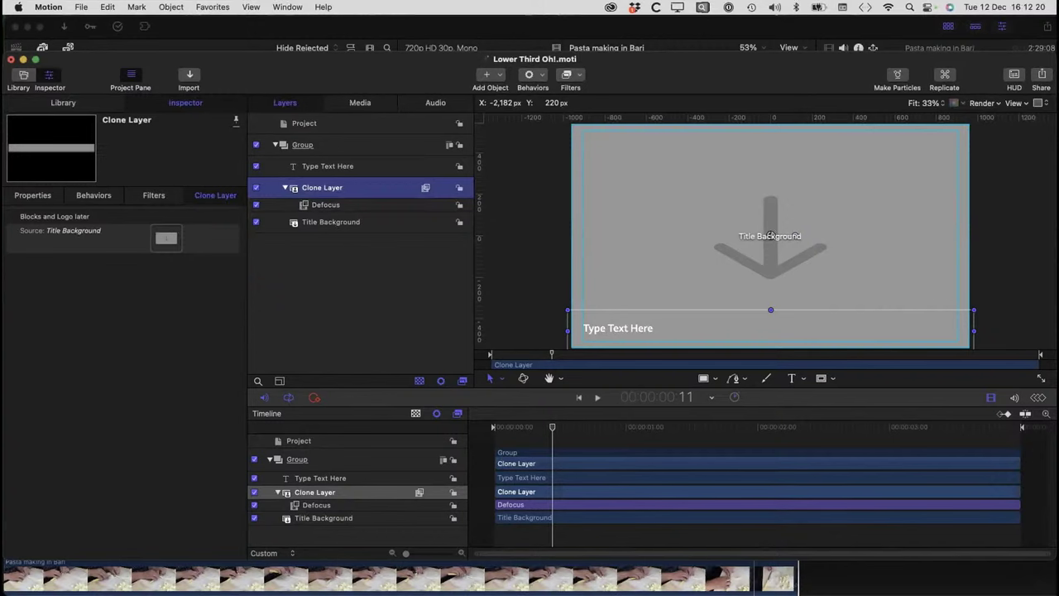
{"action": "left_click", "coordinate": [33, 196]}
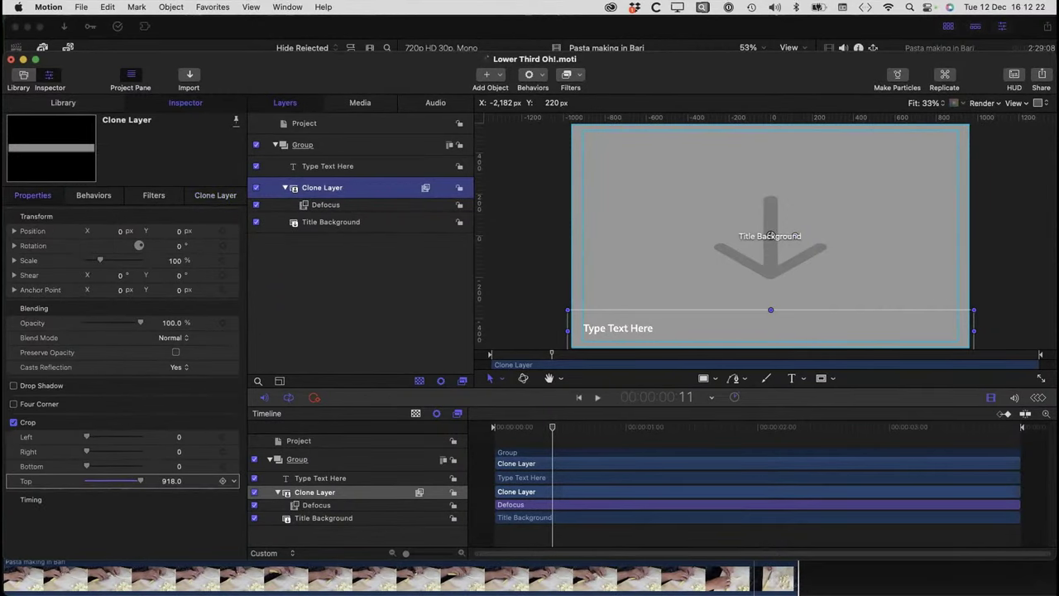
{"action": "left_click_drag", "start_coordinate": [141, 481], "coordinate": [86, 480]}
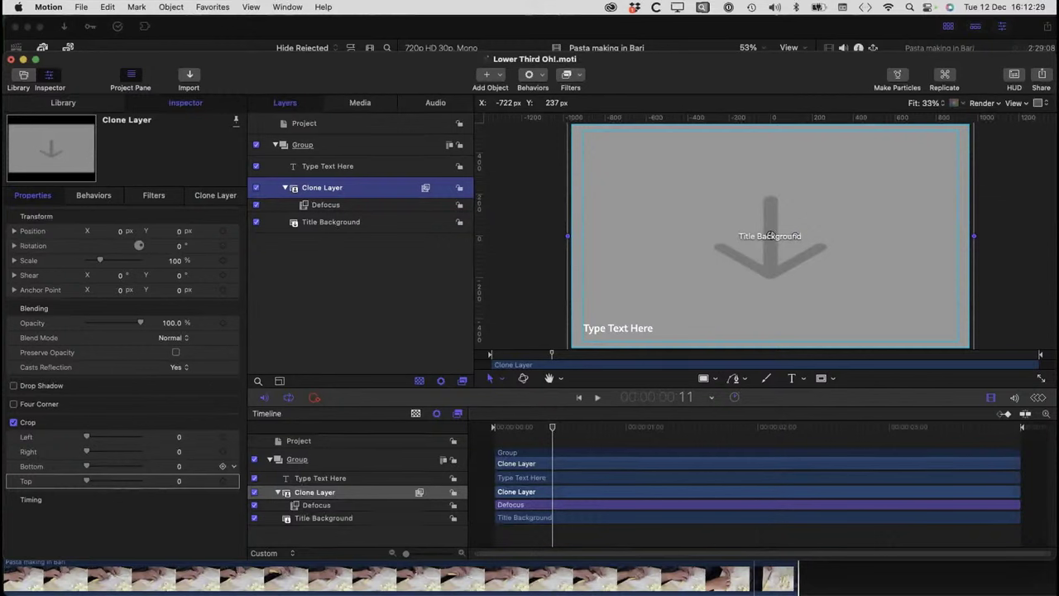
{"action": "left_click_drag", "start_coordinate": [178, 482], "coordinate": [178, 471]}
{"action": "left_click_drag", "start_coordinate": [298, 480], "coordinate": [177, 481]}
{"action": "left_click", "coordinate": [177, 530]}
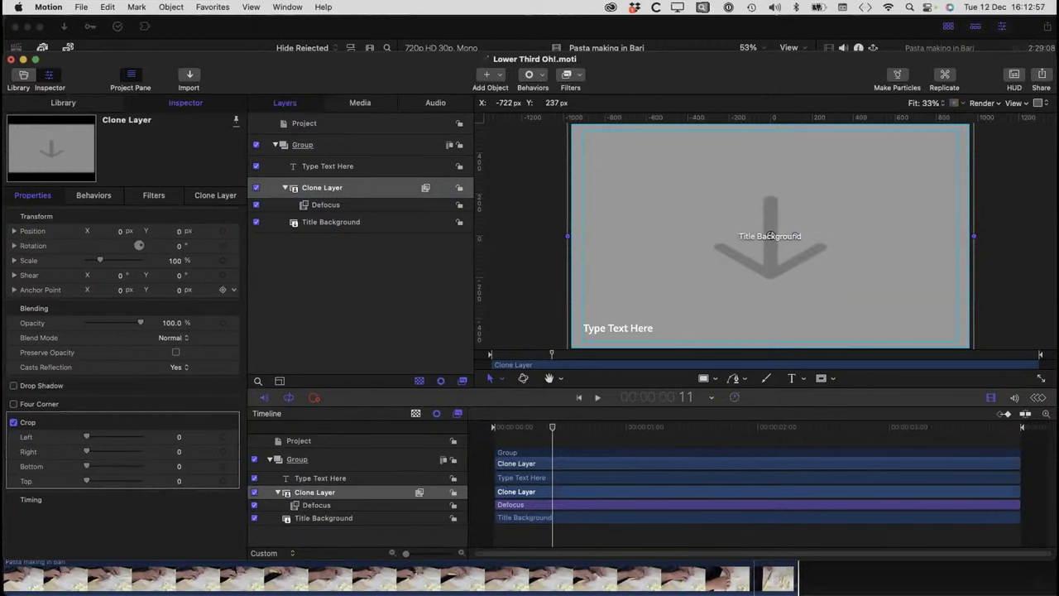
- Unpublish the Blurred Area parameter from the project's published parameters
{"action": "left_click", "coordinate": [300, 124]}
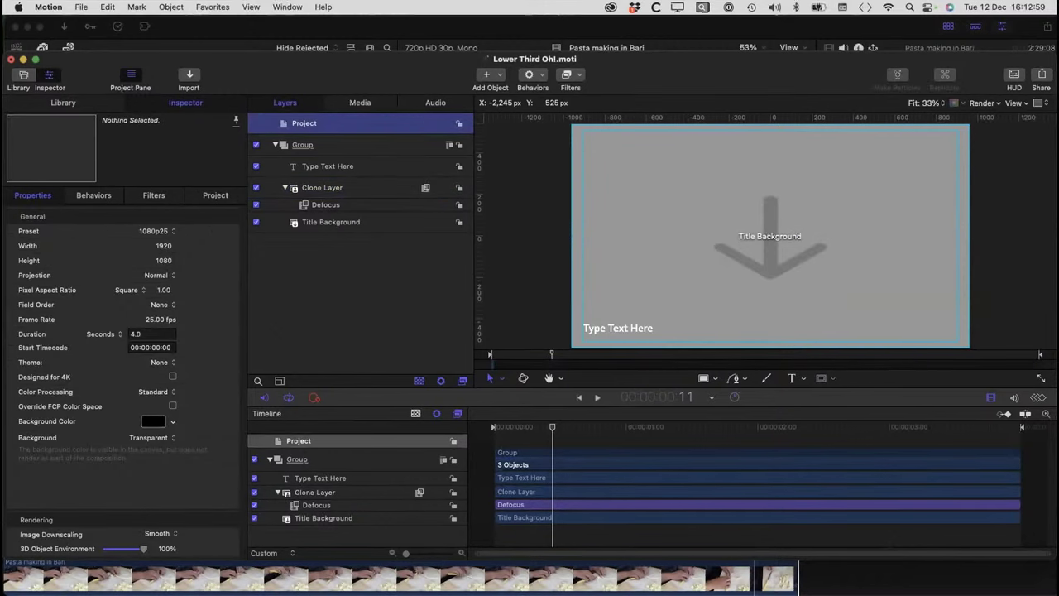
{"action": "left_click", "coordinate": [216, 195]}
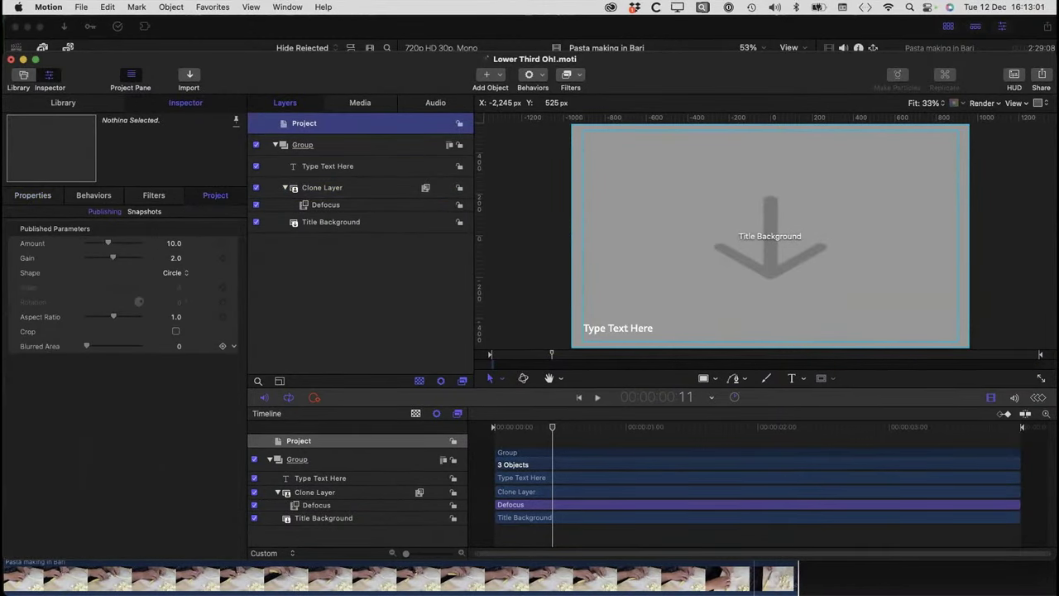
{"action": "left_click", "coordinate": [234, 346]}
{"action": "left_click", "coordinate": [261, 491]}
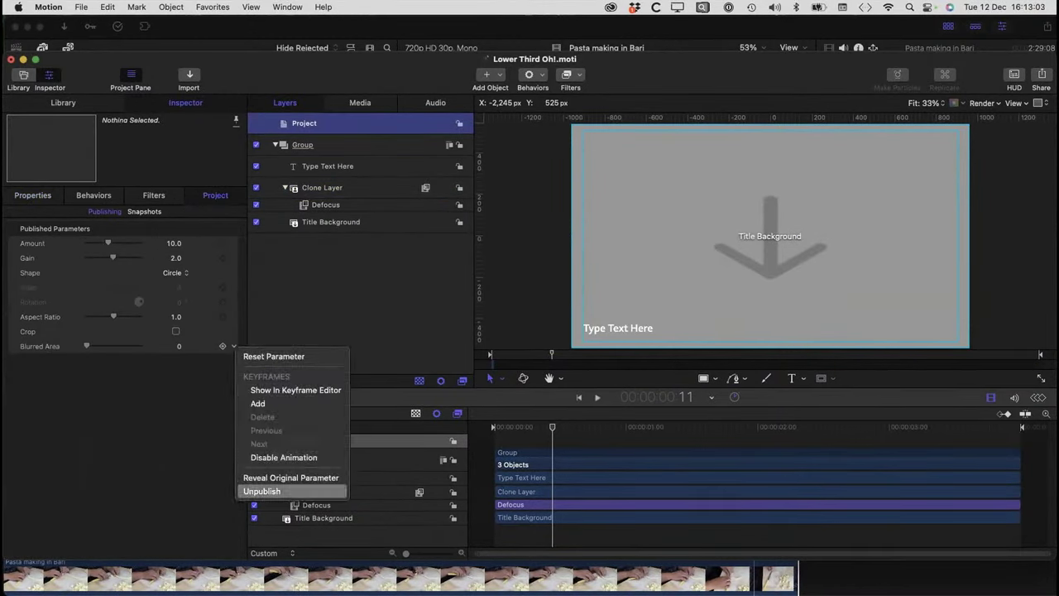
- Turn off the Clone Layer's crop and draw a rectangle mask on it over the lower third, about 2003 by 306 px
{"action": "left_click", "coordinate": [771, 236]}
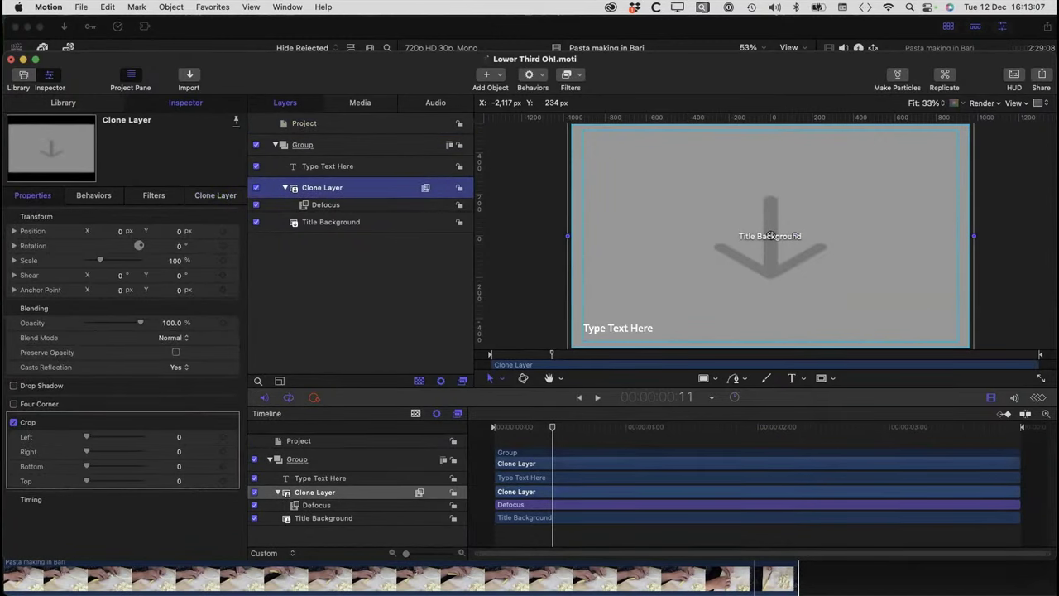
{"action": "left_click", "coordinate": [13, 423]}
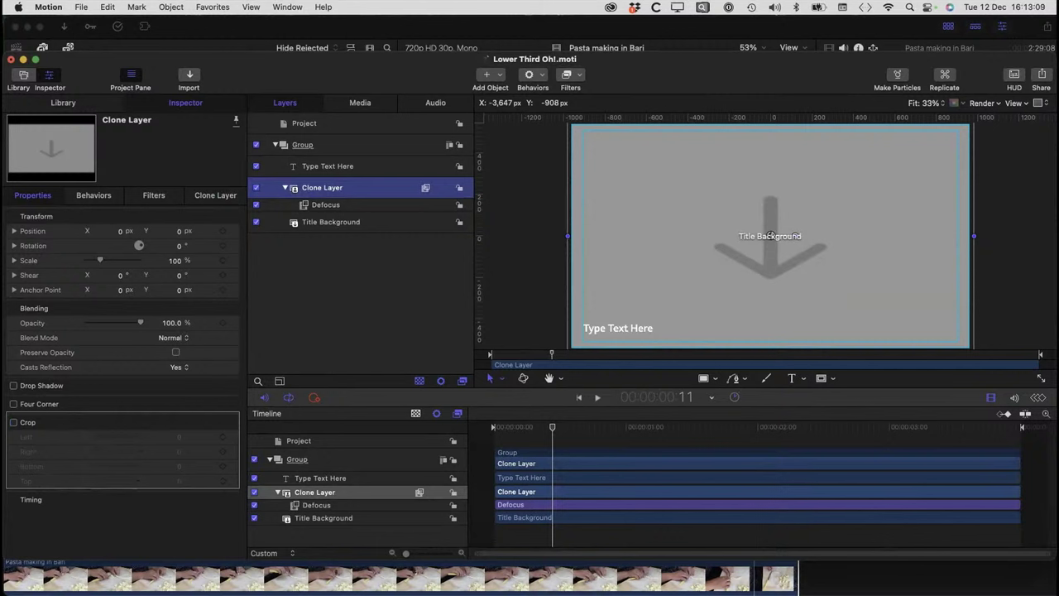
{"action": "double_click", "coordinate": [322, 188]}
{"action": "key", "text": "Return"}
{"action": "key", "text": "alt+r"}
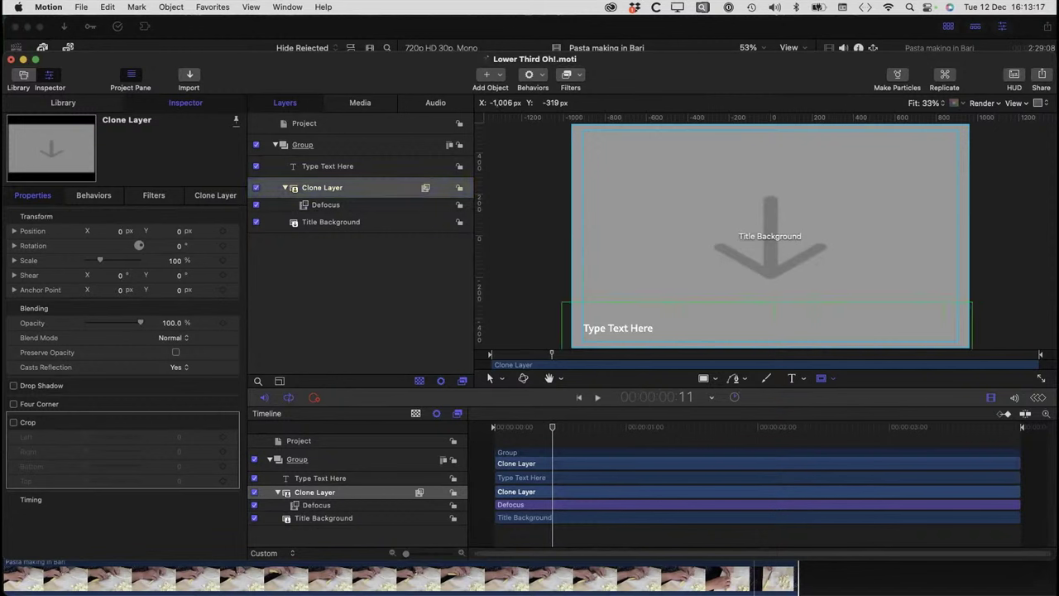
{"action": "left_click_drag", "start_coordinate": [562, 302], "coordinate": [977, 365]}
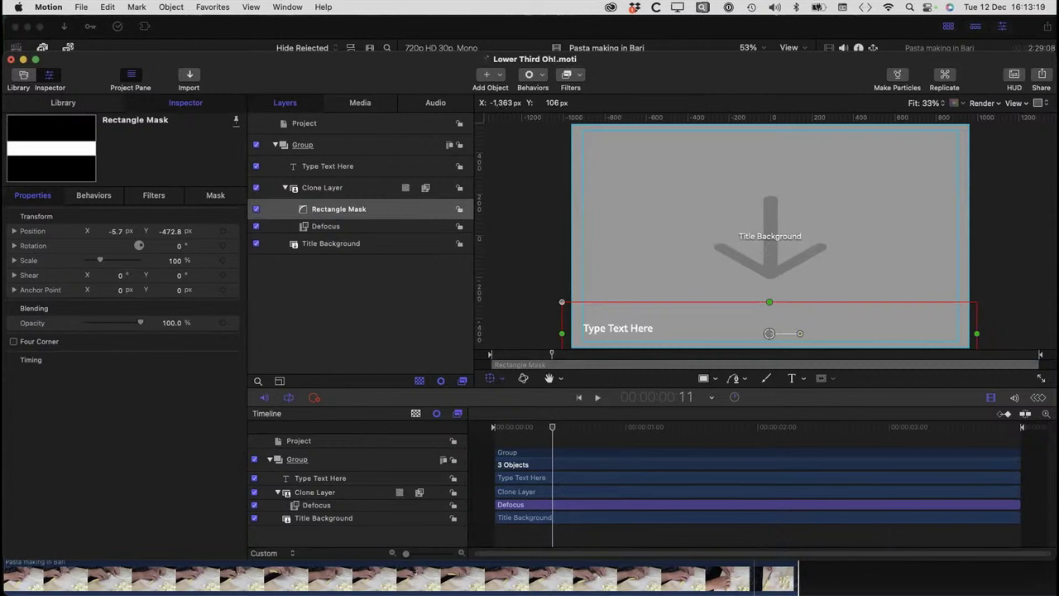
- Hide the Title Background layer and set the rectangle mask's feather to 100
{"action": "left_click", "coordinate": [256, 243]}
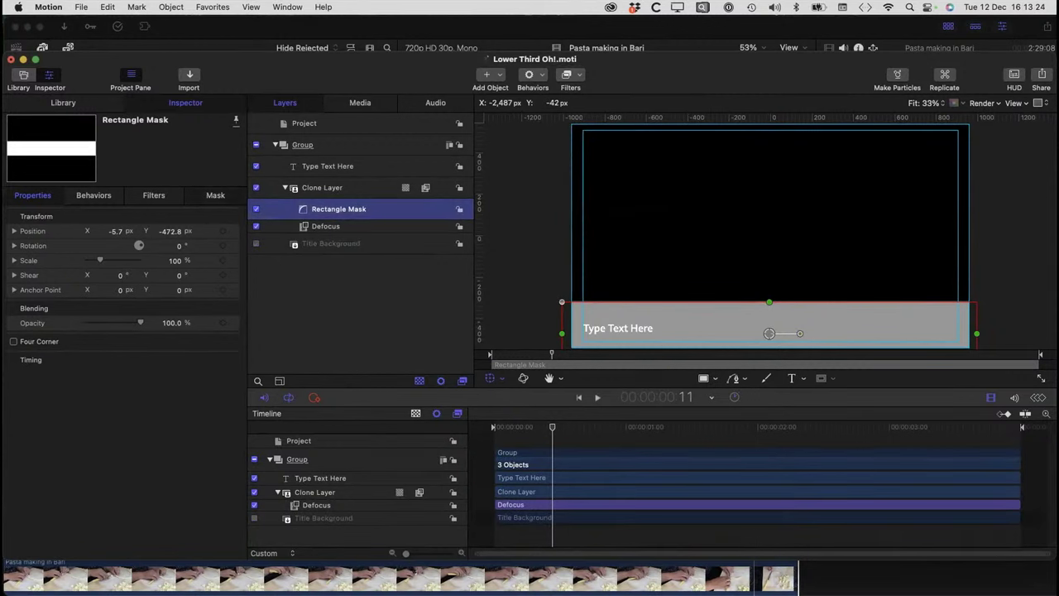
{"action": "key", "text": "F4"}
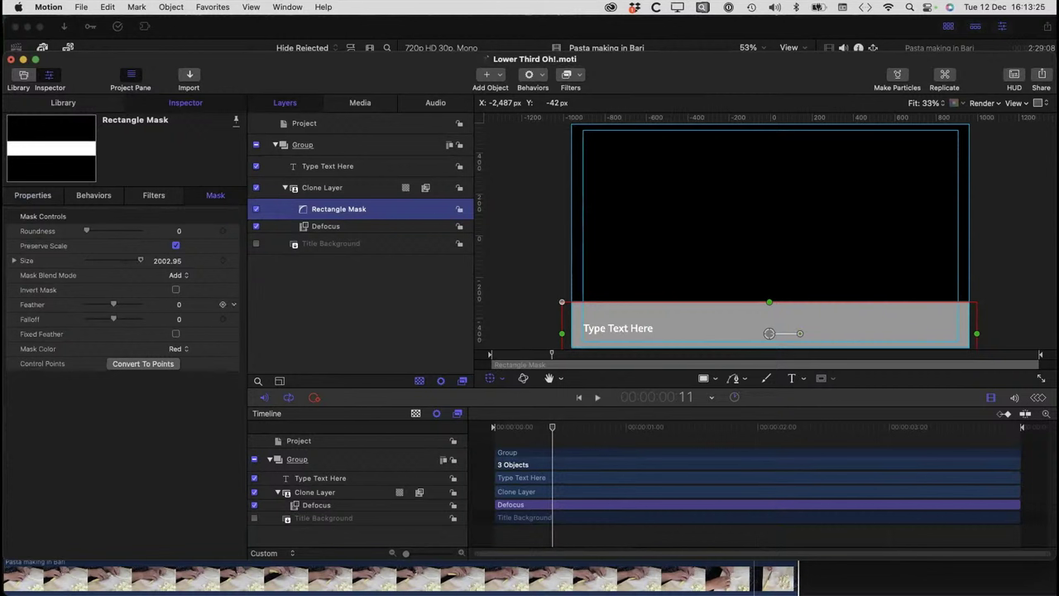
{"action": "left_click_drag", "start_coordinate": [114, 304], "coordinate": [141, 305]}
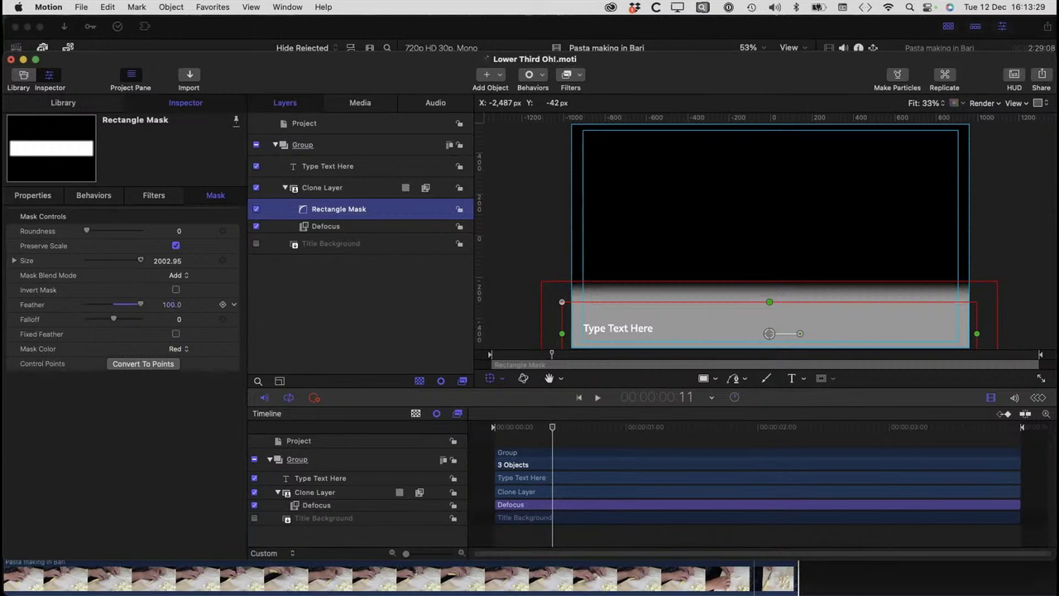
- Reset the rectangle mask's position, keeping X at 0 px, and set its Y position to -437.9 px behind the text
{"action": "left_click", "coordinate": [33, 195]}
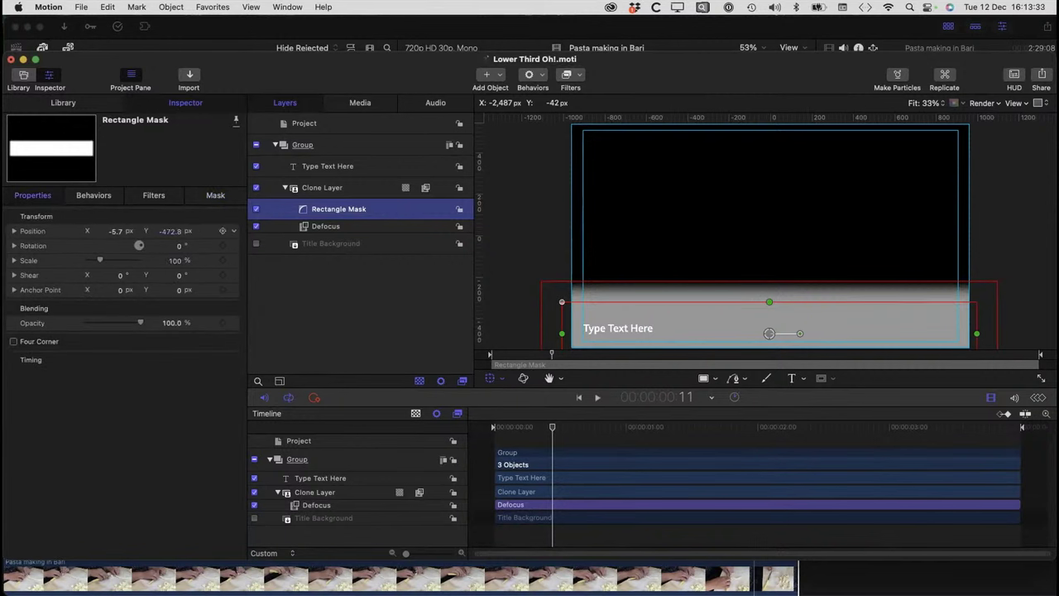
{"action": "left_click", "coordinate": [235, 231]}
{"action": "left_click", "coordinate": [277, 238]}
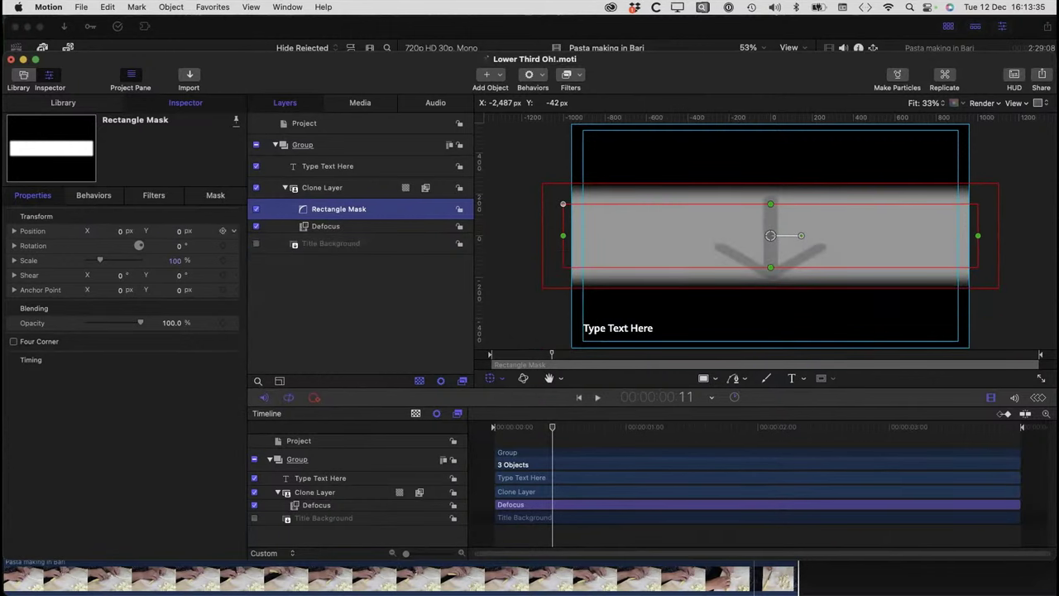
{"action": "left_click_drag", "start_coordinate": [179, 232], "coordinate": [178, 486]}
{"action": "left_click_drag", "start_coordinate": [128, 231], "coordinate": [179, 231]}
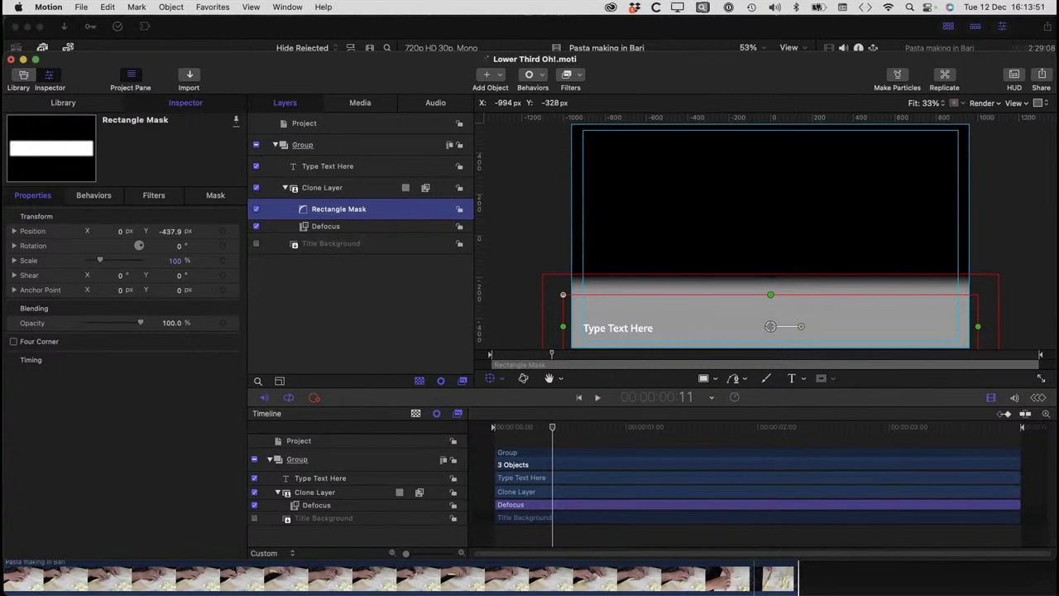
- Compare the position properties of the Type Text Here layer with those of the rectangle mask and Clone Layer
{"action": "left_click", "coordinate": [316, 166]}
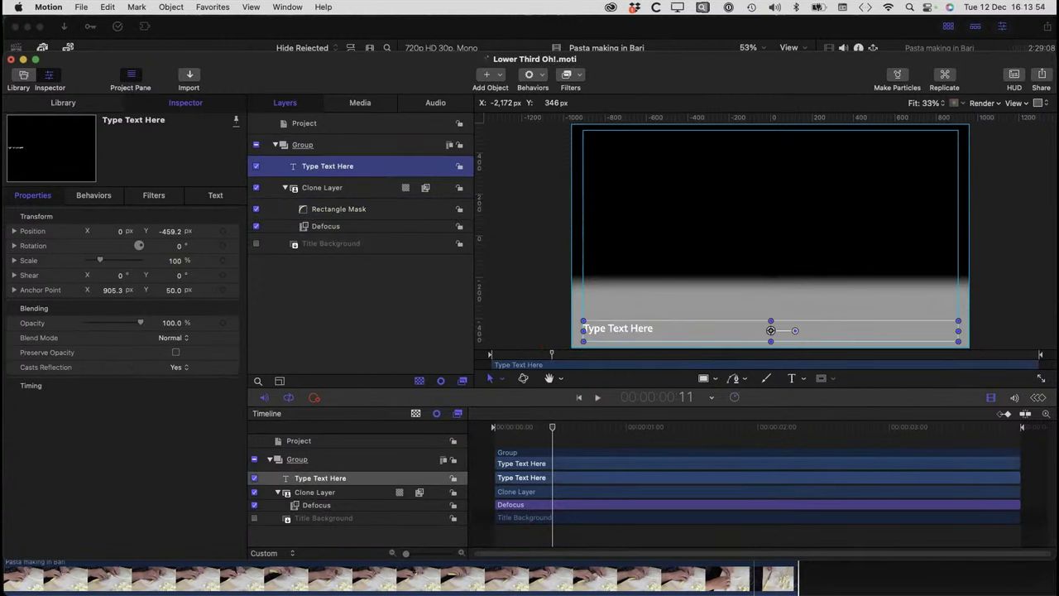
{"action": "left_click", "coordinate": [329, 211]}
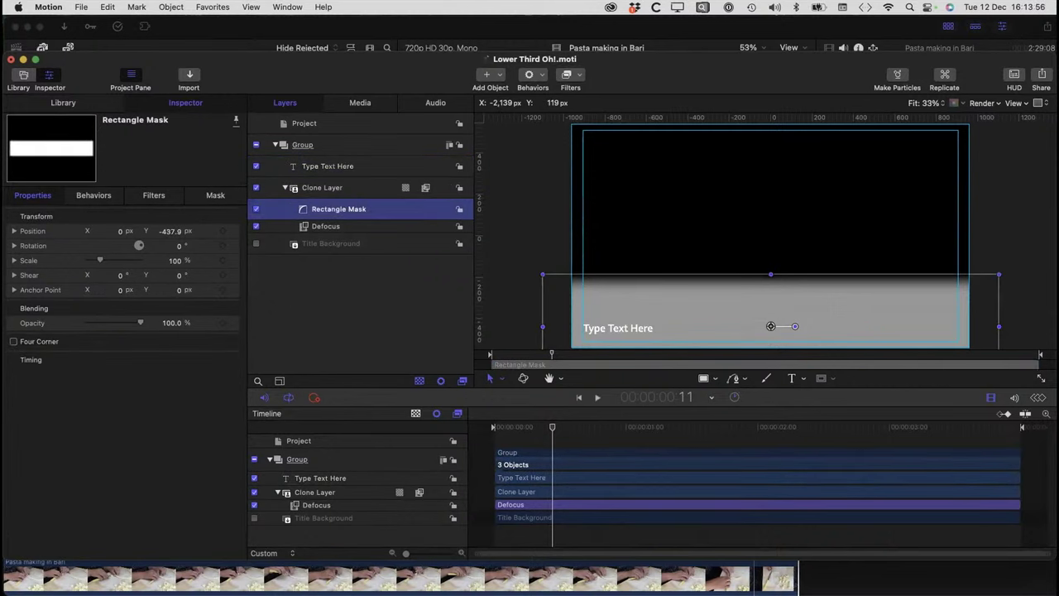
{"action": "left_click", "coordinate": [317, 167]}
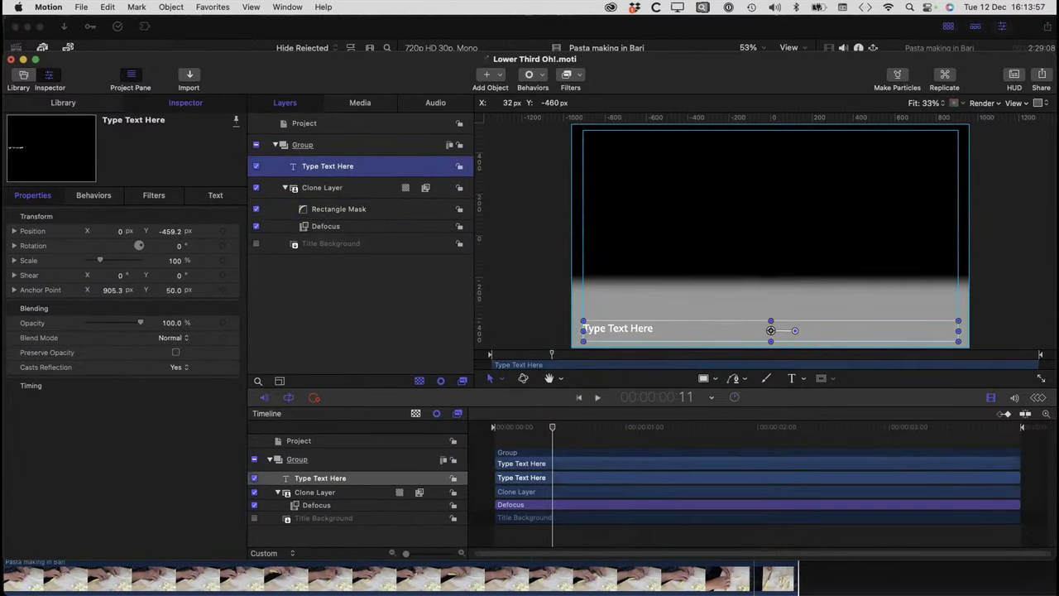
{"action": "left_click", "coordinate": [325, 227]}
{"action": "left_click", "coordinate": [331, 167]}
{"action": "left_click", "coordinate": [322, 188]}
{"action": "left_click", "coordinate": [322, 167]}
- Add a Link behavior to the rectangle mask's position with the Type Text Here layer as its source object
{"action": "left_click", "coordinate": [304, 212]}
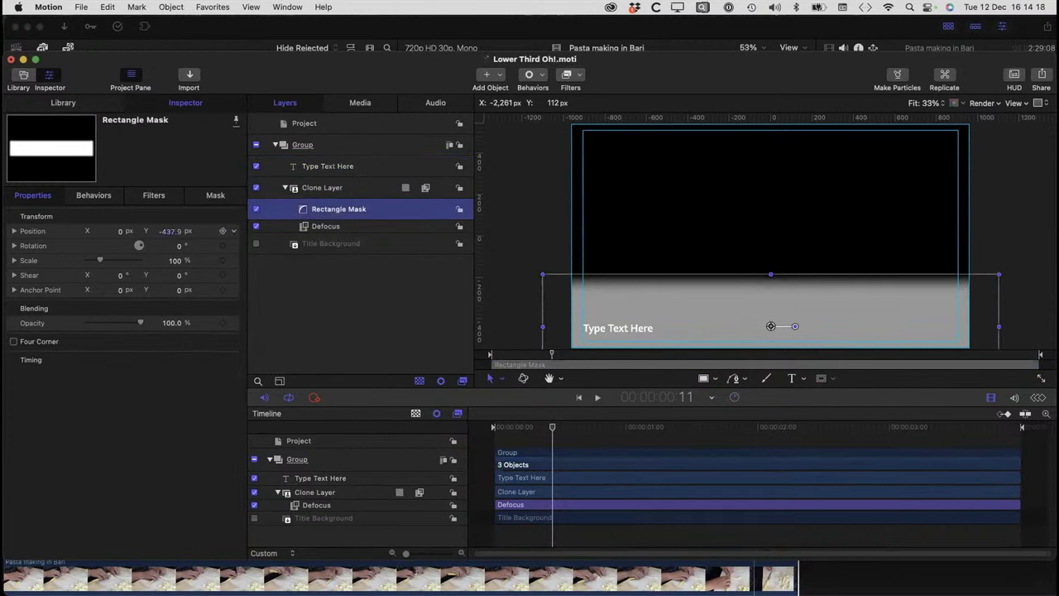
{"action": "left_click", "coordinate": [234, 231]}
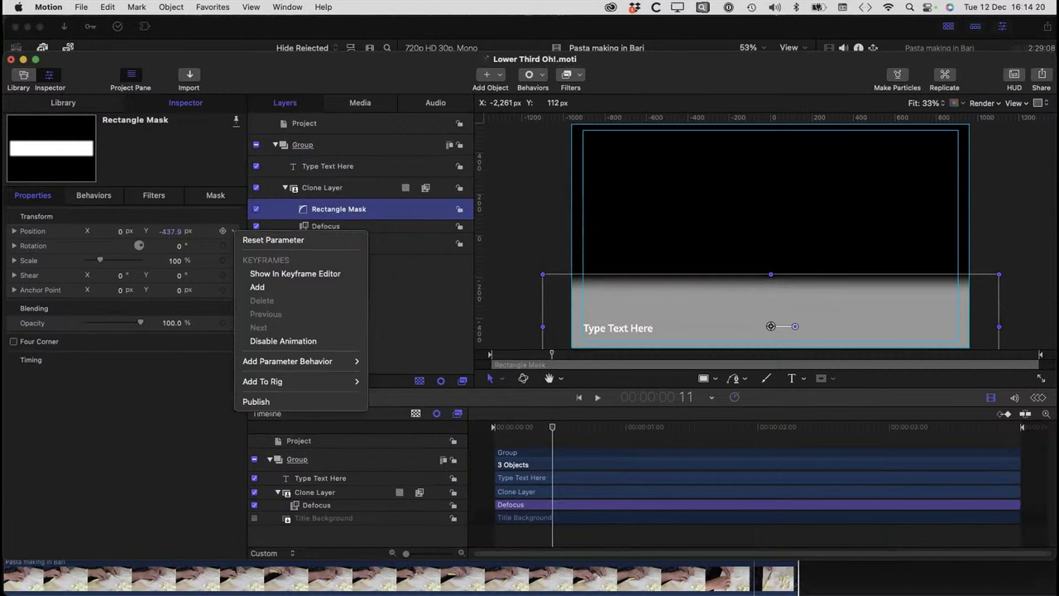
{"action": "mouse_move", "coordinate": [298, 361]}
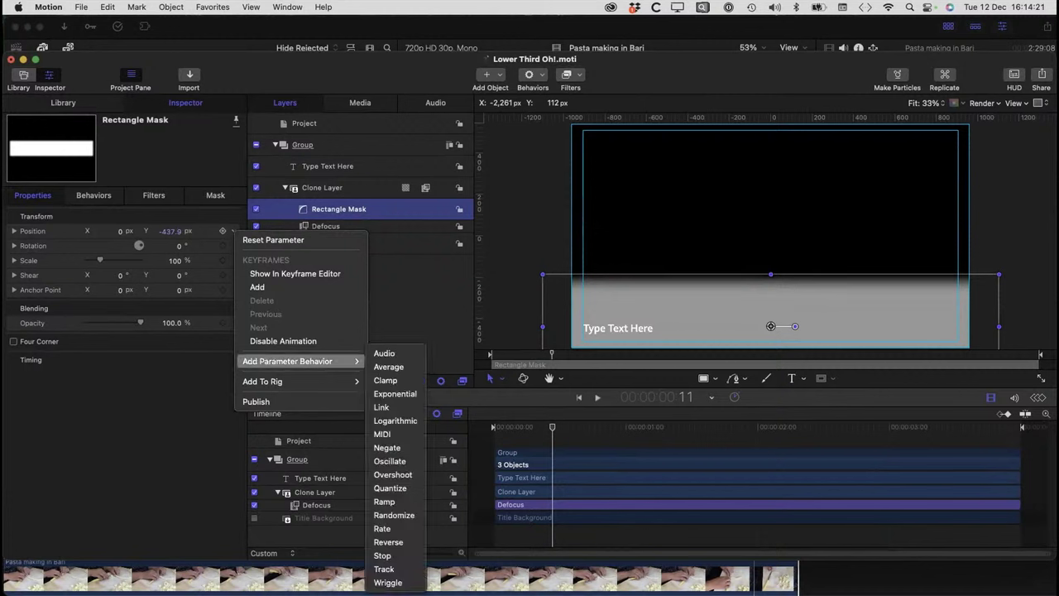
{"action": "left_click", "coordinate": [383, 407]}
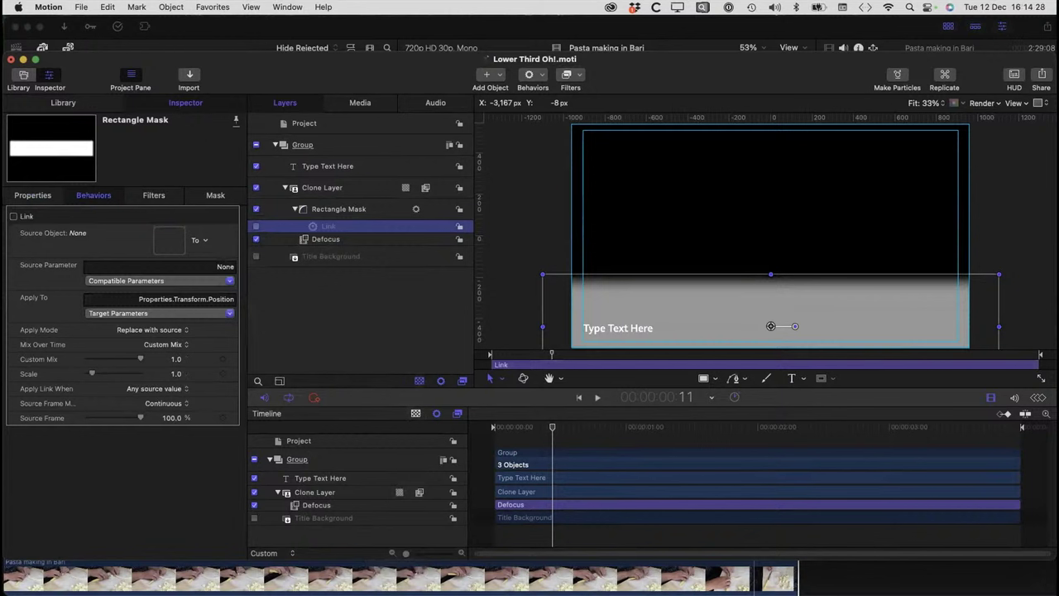
{"action": "left_click_drag", "start_coordinate": [327, 166], "coordinate": [190, 240]}
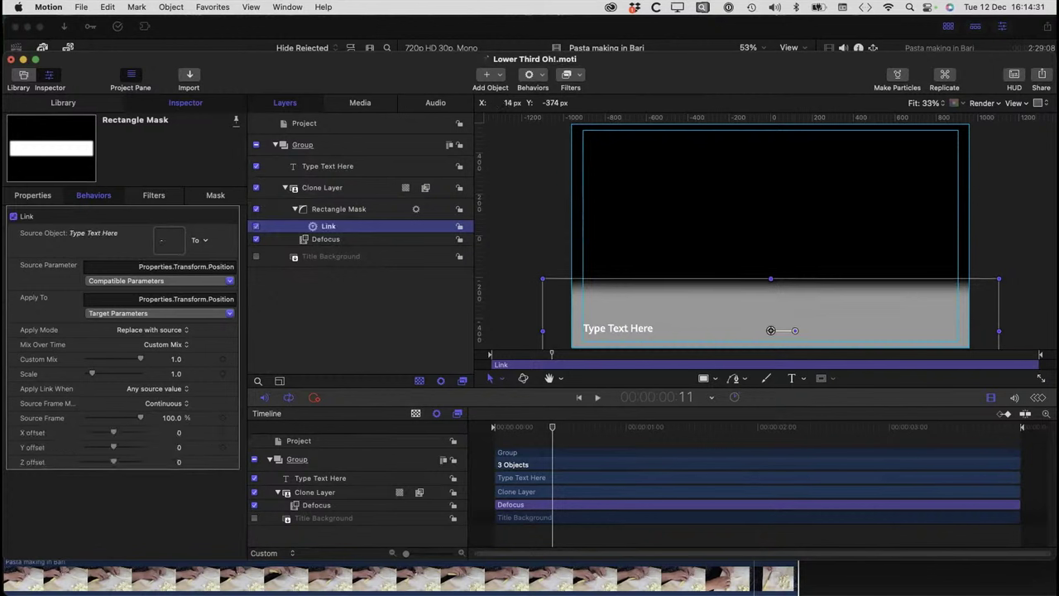
- Try moving the Type Text Here layer on the canvas to test the mask's position link
{"action": "left_click", "coordinate": [770, 330]}
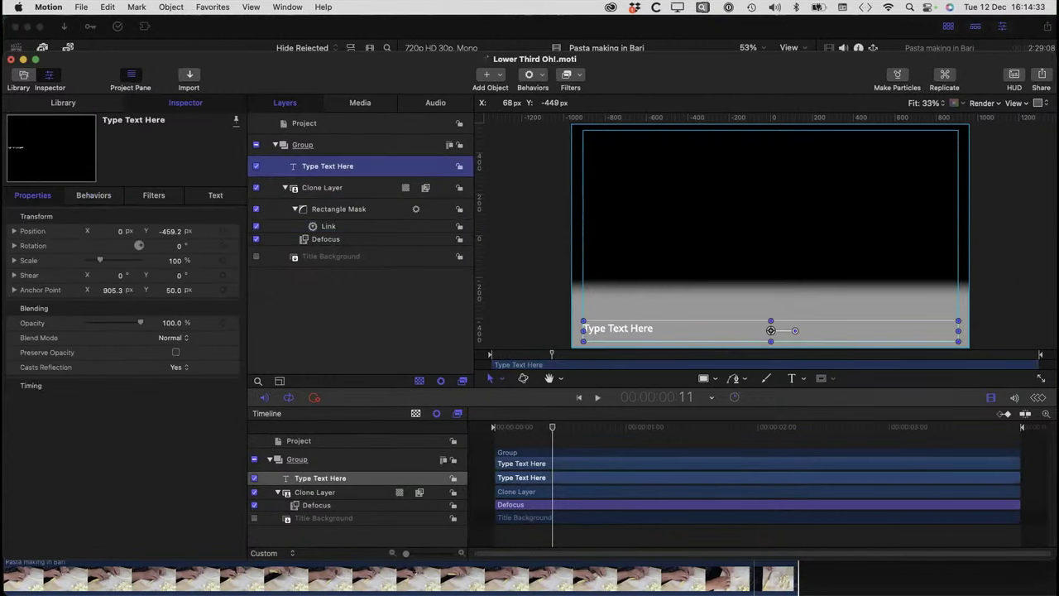
{"action": "mouse_move", "coordinate": [771, 330]}
{"action": "left_mouse_down"}
{"action": "mouse_move", "coordinate": [764, 199]}
{"action": "mouse_move", "coordinate": [748, 314]}
{"action": "mouse_move", "coordinate": [919, 196]}
{"action": "mouse_move", "coordinate": [644, 251]}
{"action": "mouse_move", "coordinate": [803, 248]}
{"action": "mouse_move", "coordinate": [748, 293]}
{"action": "mouse_move", "coordinate": [771, 330]}
{"action": "left_mouse_up"}
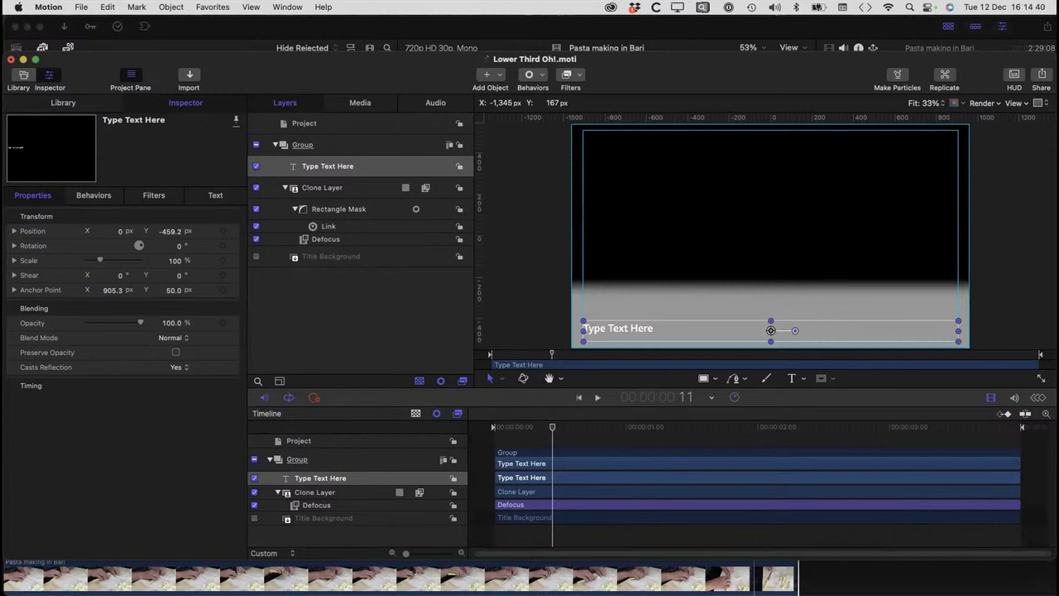
- Examine the rectangle mask's controls, including the separate width and height values of its size
{"action": "left_click", "coordinate": [360, 210]}
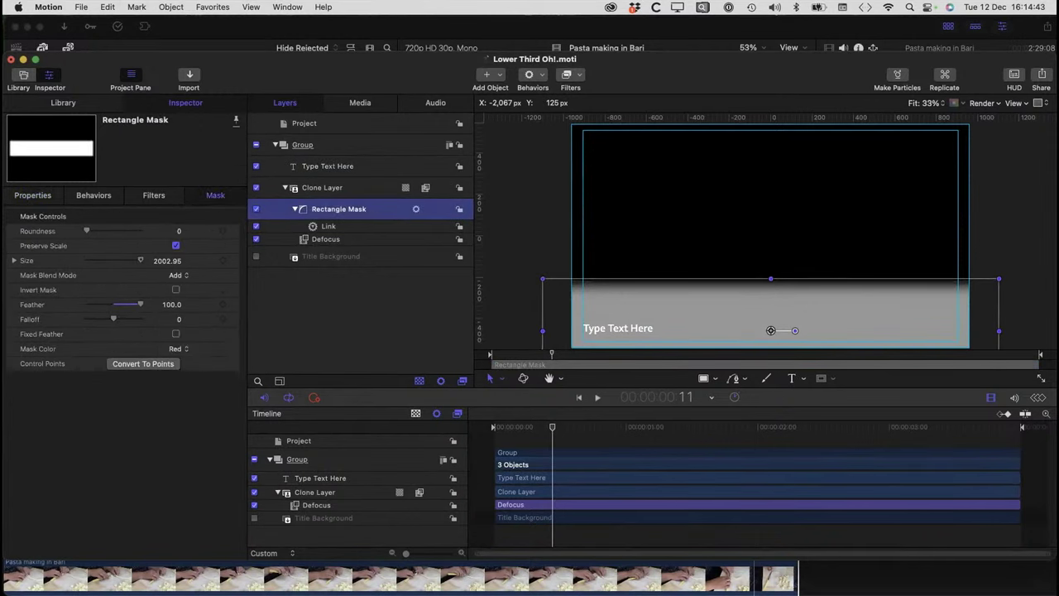
{"action": "left_click", "coordinate": [14, 261]}
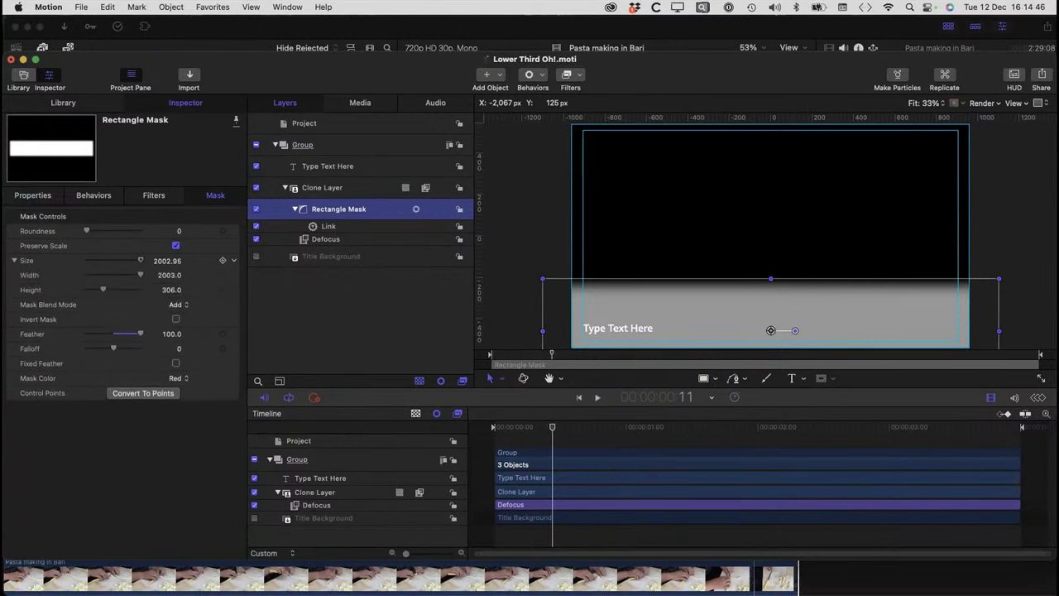
{"action": "left_click", "coordinate": [14, 261]}
{"action": "left_click", "coordinate": [14, 261]}
{"action": "left_click", "coordinate": [14, 261]}
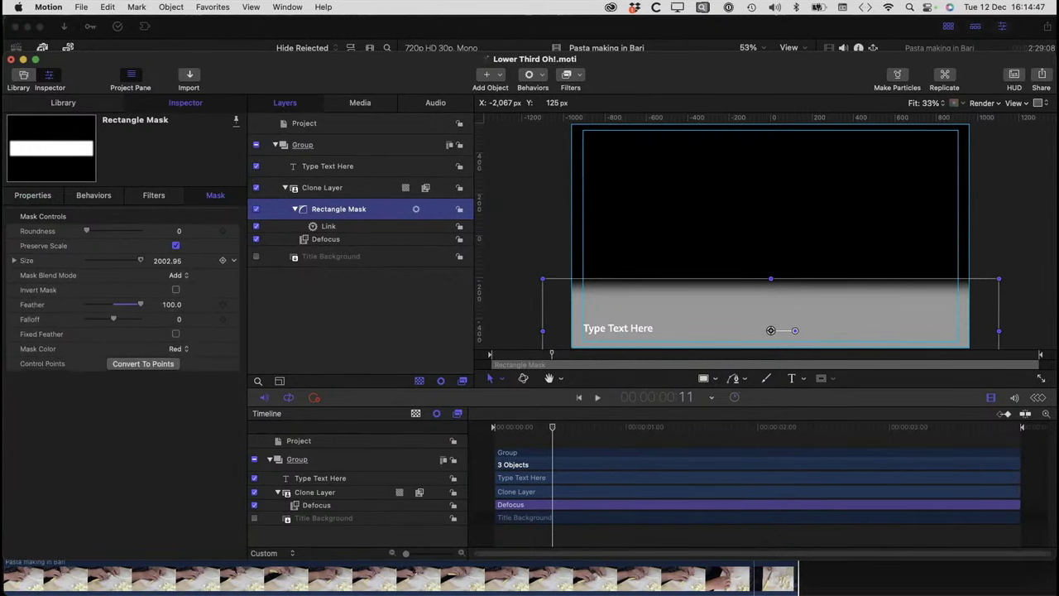
- Set the rectangle mask's height to 200 and publish the height parameter
{"action": "left_click", "coordinate": [13, 261]}
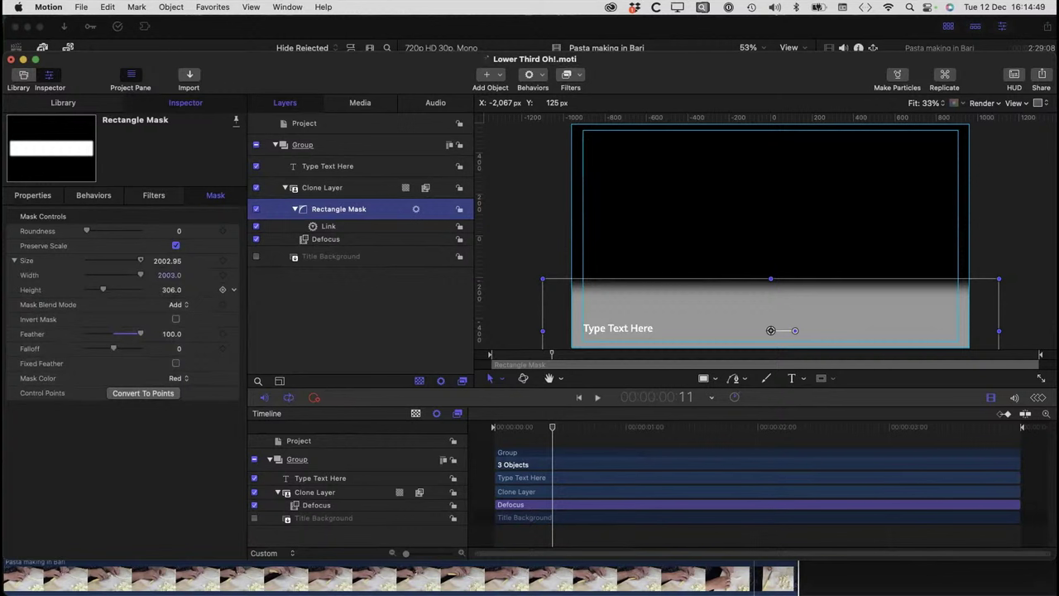
{"action": "double_click", "coordinate": [171, 290]}
{"action": "type", "text": "200"}
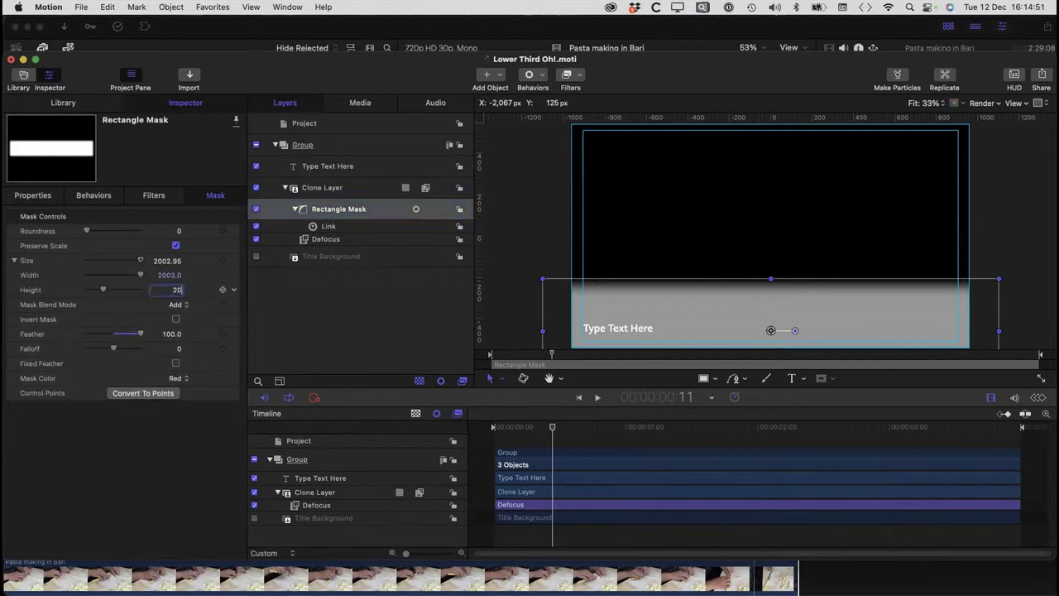
{"action": "key", "text": "Return"}
{"action": "left_click", "coordinate": [234, 290]}
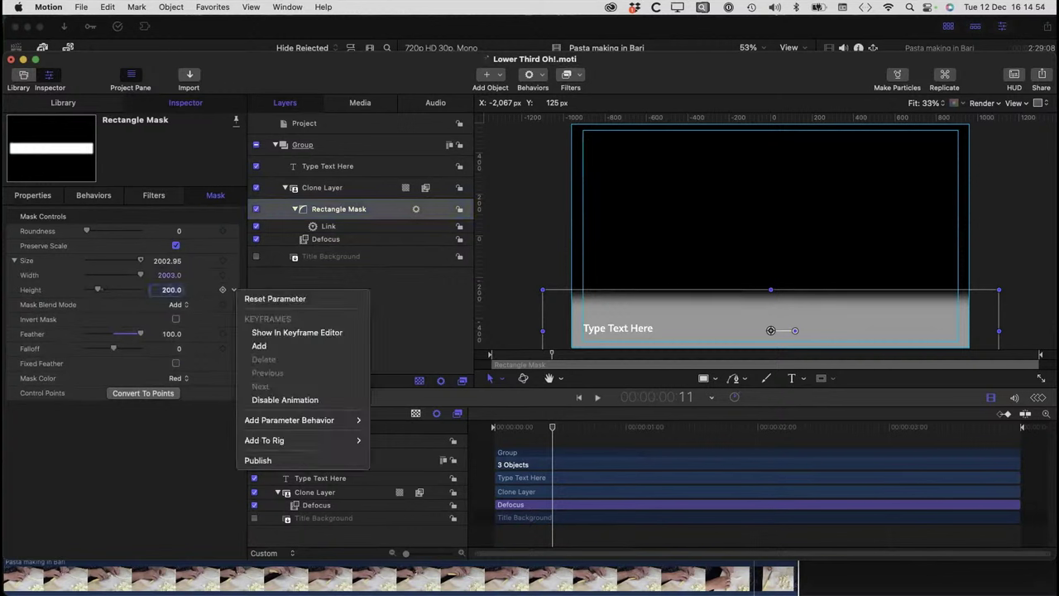
{"action": "left_click", "coordinate": [257, 461]}
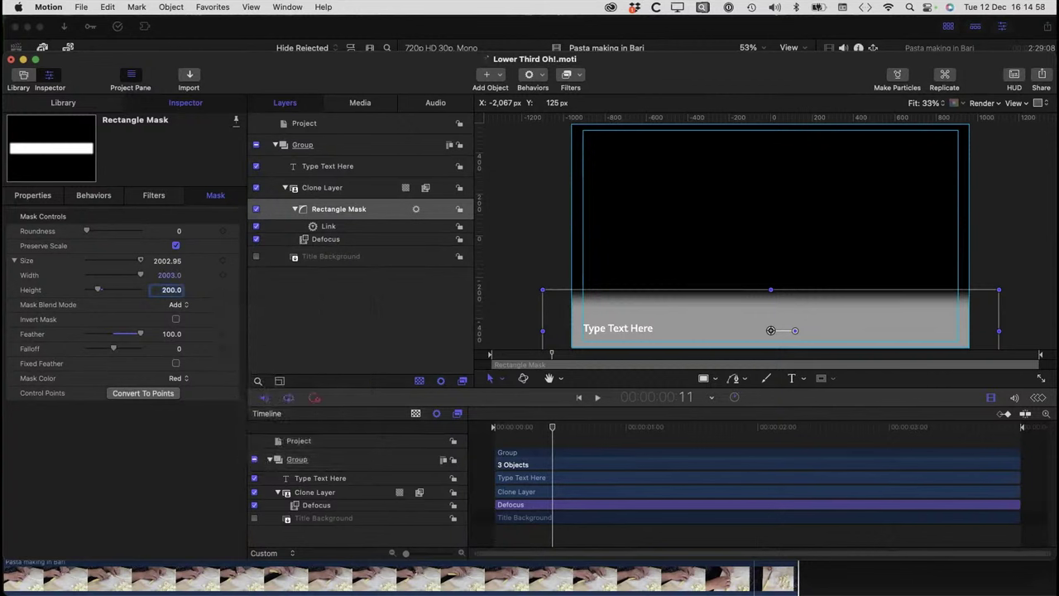
- Turn on the Title Background layer's visibility and add a Color > Brightness filter to the Clone Layer
{"action": "left_click", "coordinate": [342, 209]}
{"action": "left_click", "coordinate": [257, 257]}
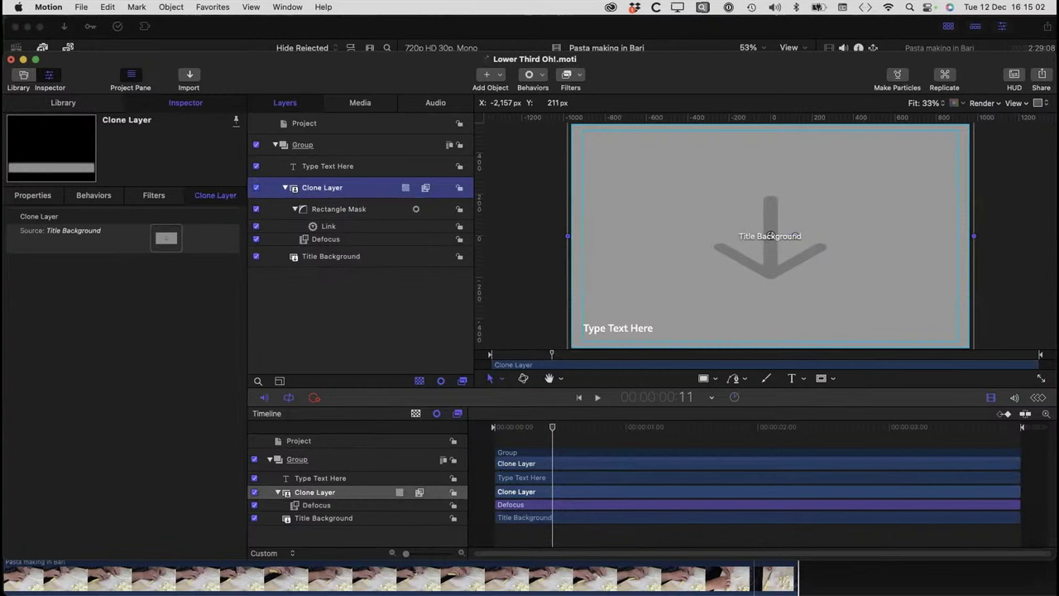
{"action": "left_click", "coordinate": [567, 74]}
{"action": "mouse_move", "coordinate": [579, 159]}
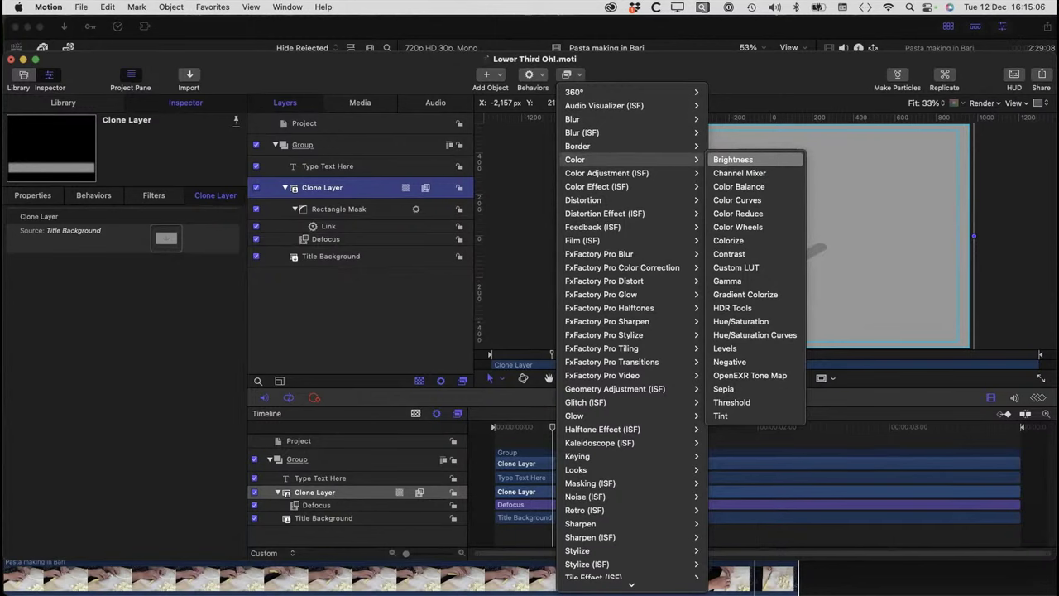
{"action": "left_click", "coordinate": [733, 160]}
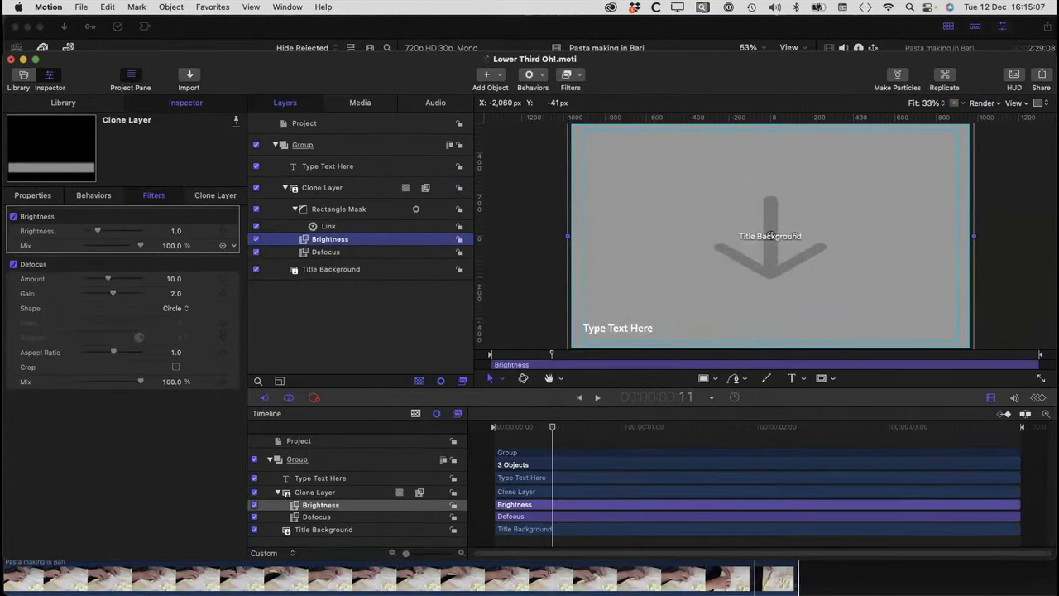
- Set the Brightness filter's brightness to 0.7 and publish that parameter
{"action": "left_click_drag", "start_coordinate": [97, 231], "coordinate": [93, 231]}
{"action": "left_click", "coordinate": [173, 231]}
{"action": "type", "text": ".7"}
{"action": "key", "text": "Return"}
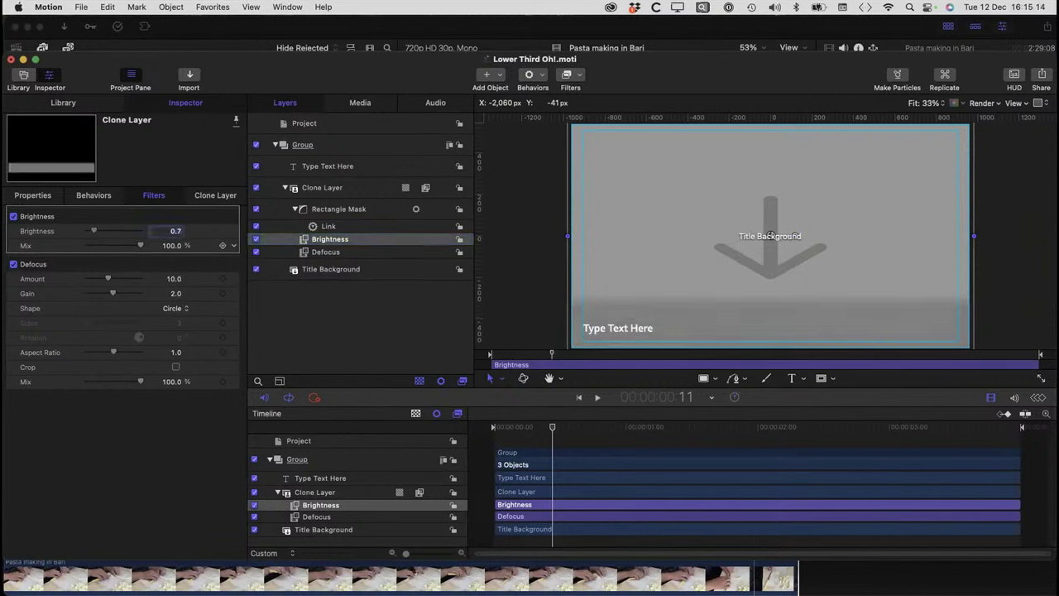
{"action": "left_click", "coordinate": [235, 232]}
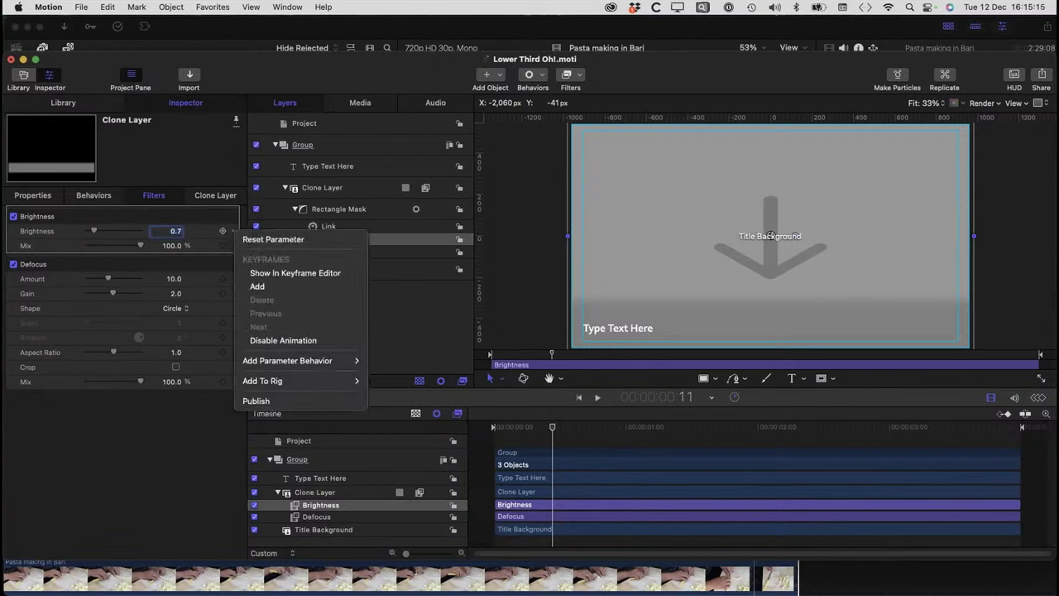
{"action": "left_click", "coordinate": [256, 401]}
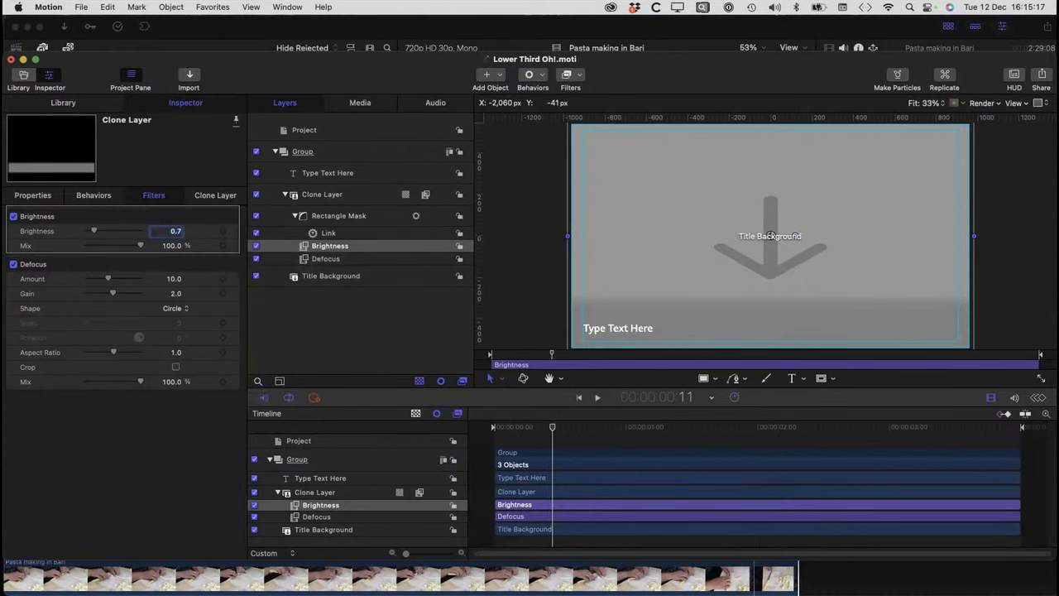
- Unpublish the Crop parameter from the project's published parameters
{"action": "left_click", "coordinate": [323, 123]}
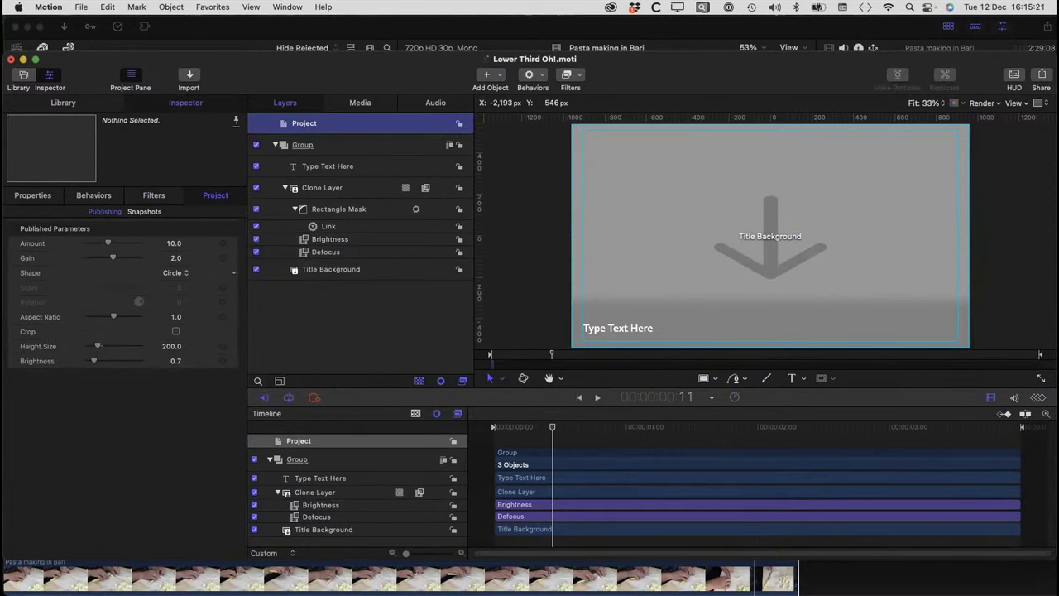
{"action": "left_click", "coordinate": [33, 243]}
{"action": "left_click", "coordinate": [30, 258]}
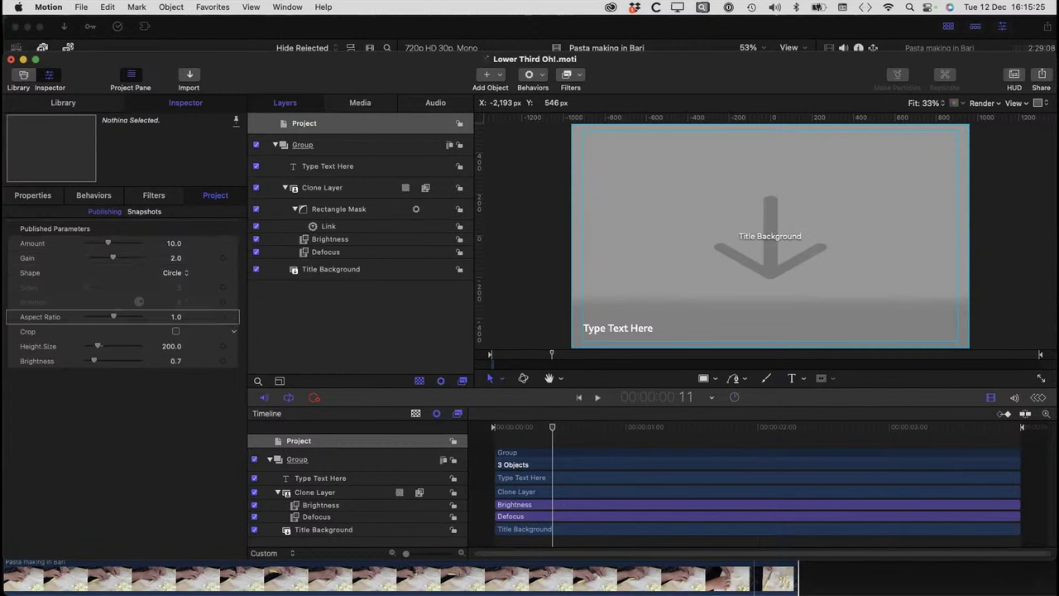
{"action": "right_click", "coordinate": [235, 331]}
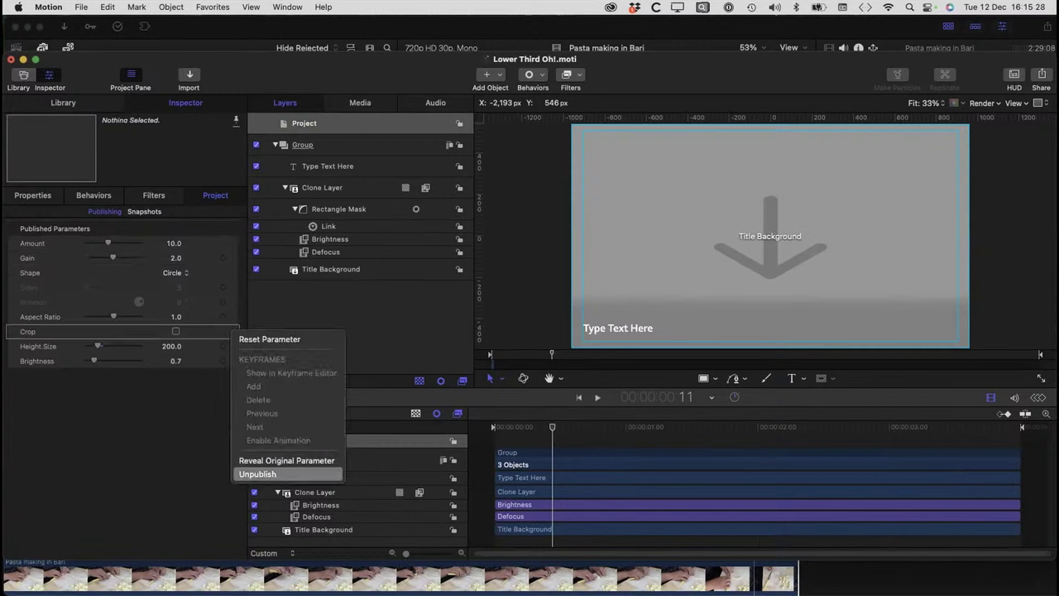
{"action": "left_click", "coordinate": [257, 473]}
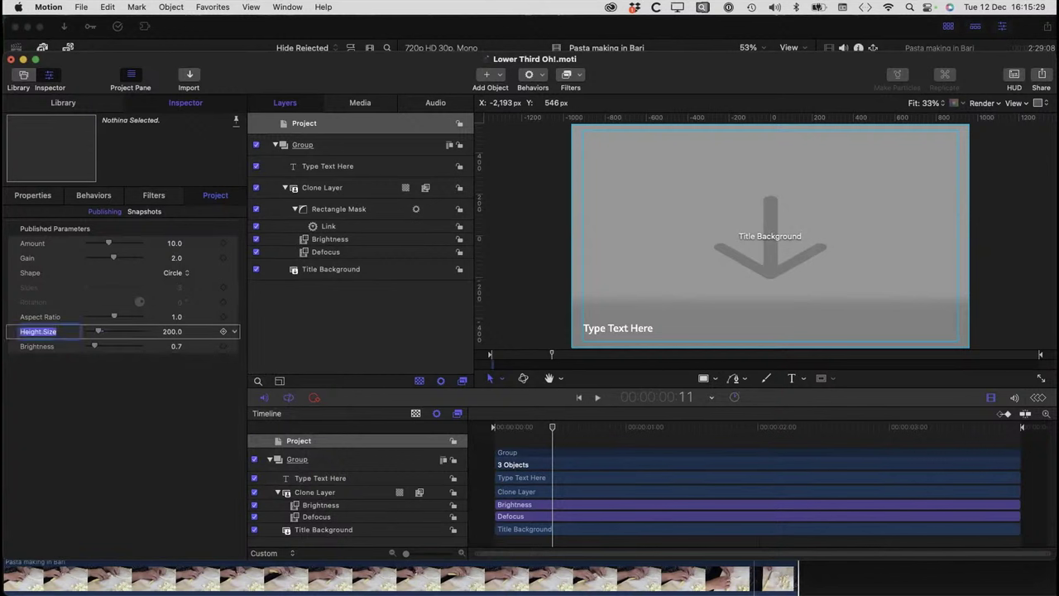
- Rename the published Height.Size parameter as "Blur Hieght" and move it with Brightness to the top of the published parameters
{"action": "type", "text": "Blur Hieght"}
{"action": "key", "text": "Return"}
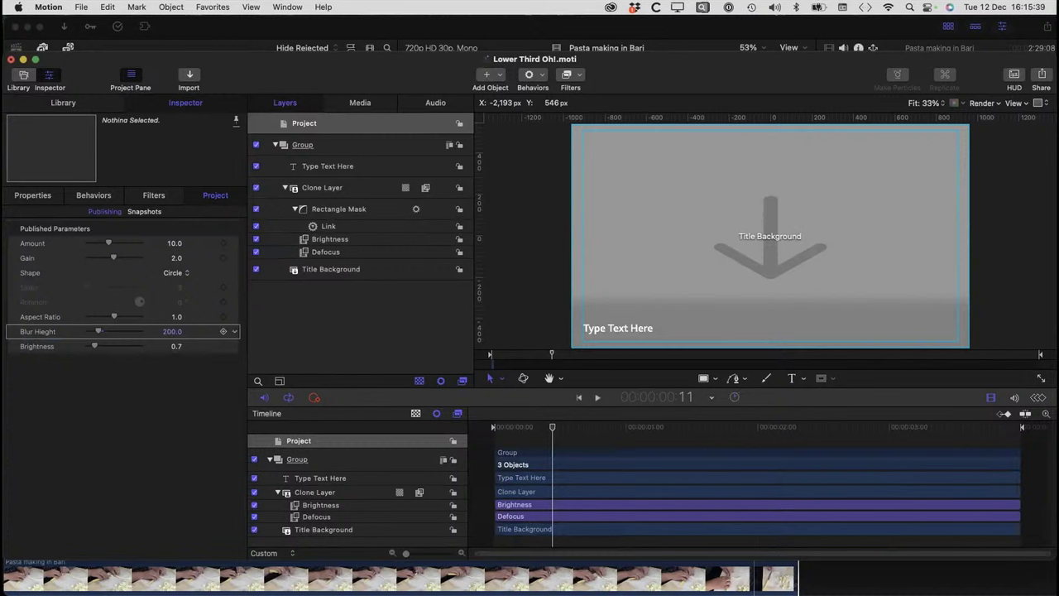
{"action": "left_click", "coordinate": [66, 346], "text": "shift"}
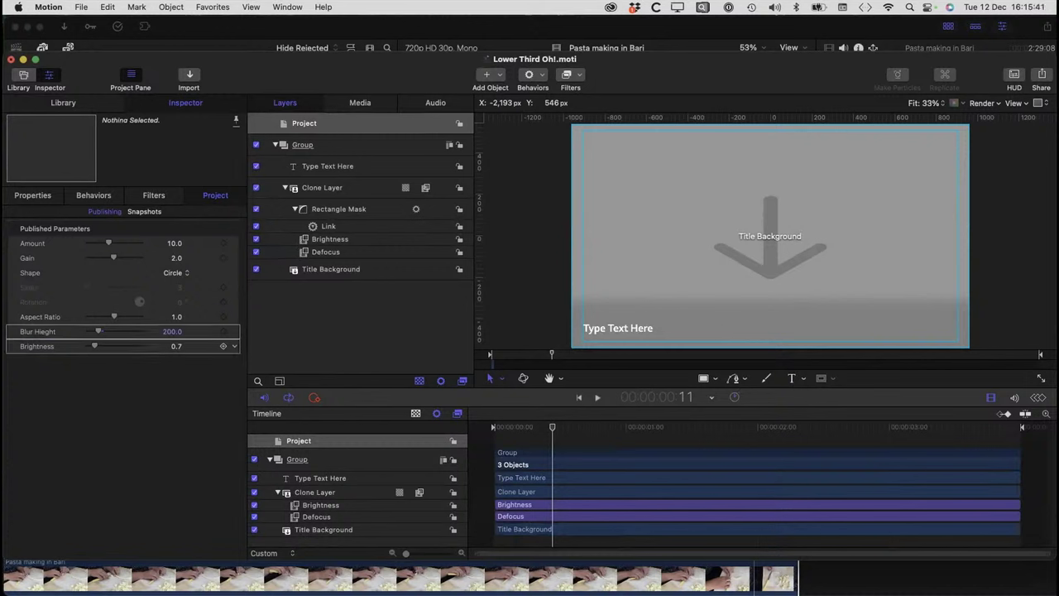
{"action": "left_click_drag", "start_coordinate": [67, 332], "coordinate": [66, 248]}
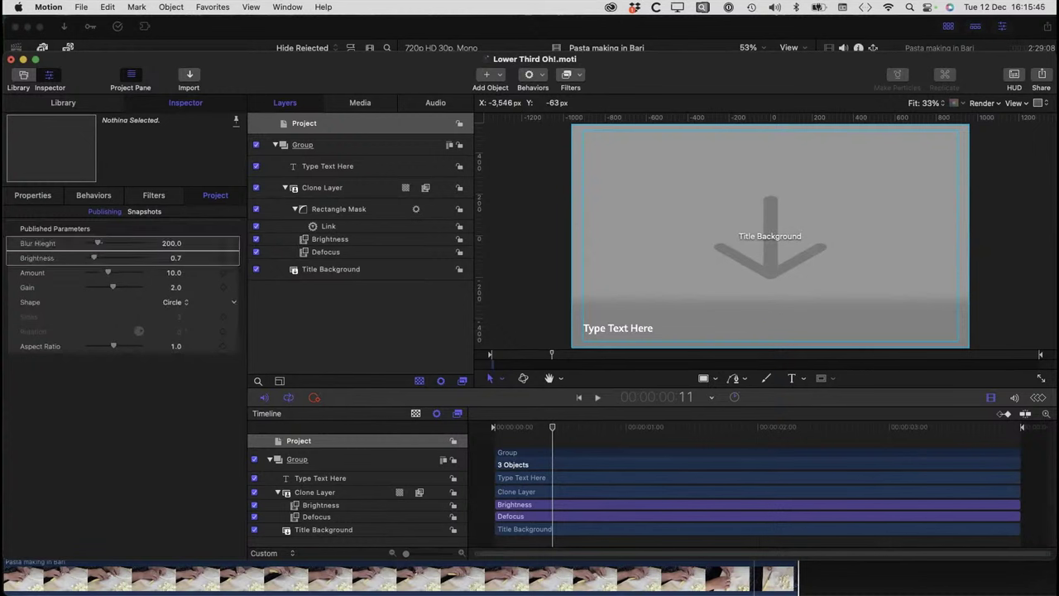
- Rename the published Amount parameter as "Blur Amount"
{"action": "double_click", "coordinate": [34, 272]}
{"action": "key", "text": "Left"}
{"action": "type", "text": "Blur"}
{"action": "key", "text": "BackSpace"}
{"action": "type", "text": "r"}
{"action": "left_click", "coordinate": [29, 287]}
- Rename the rectangle mask's Link behavior as "Same Pos as Text Layer"
{"action": "left_click", "coordinate": [329, 227]}
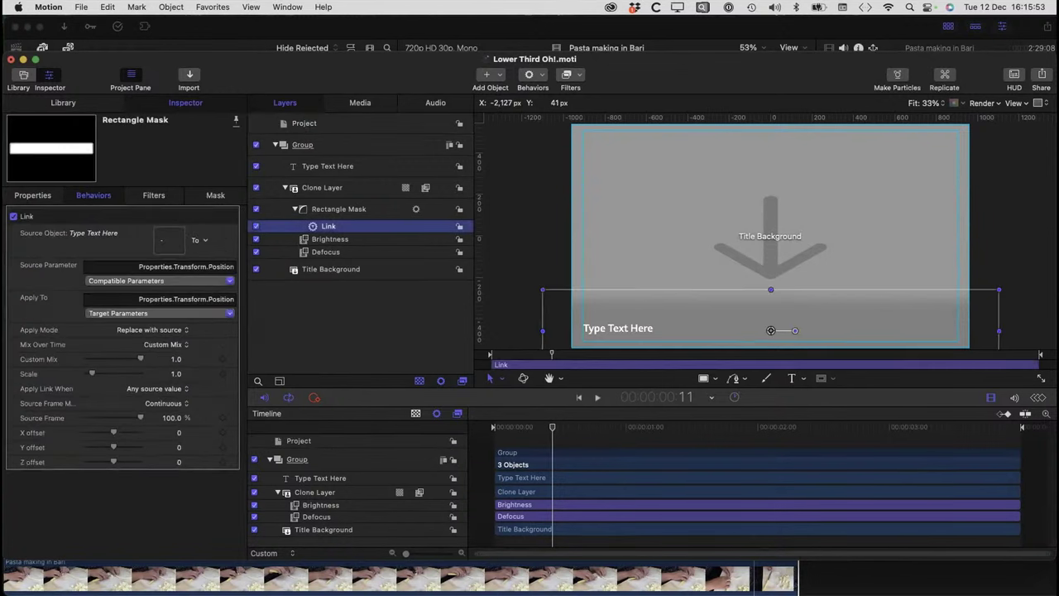
{"action": "left_click", "coordinate": [328, 226]}
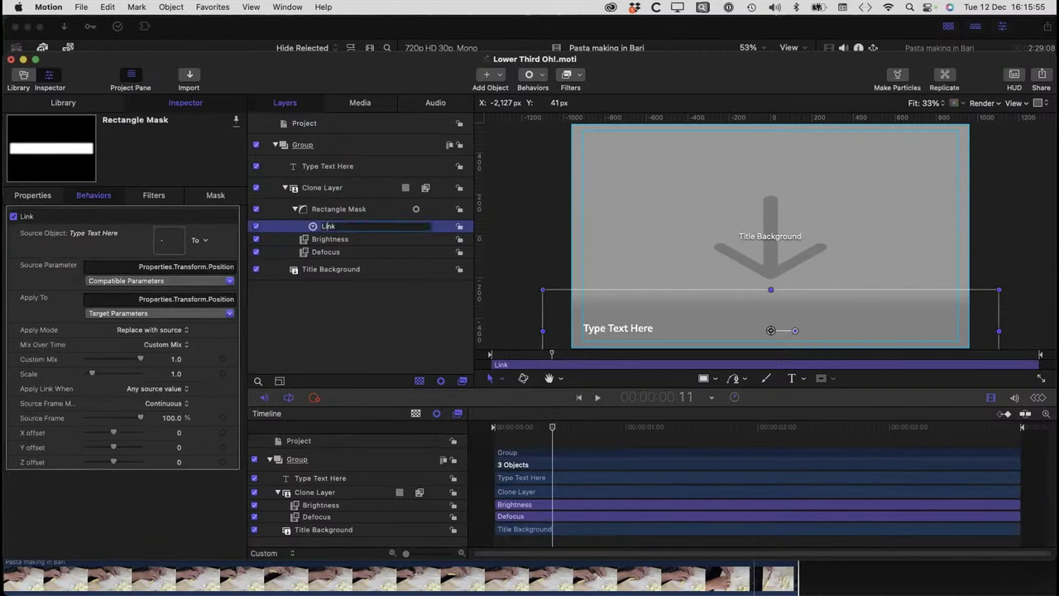
{"action": "double_click", "coordinate": [329, 227]}
{"action": "type", "text": "Same"}
{"action": "type", "text": " Pos and"}
{"action": "type", "text": " Text Layte"}
{"action": "type", "text": "r"}
{"action": "key", "text": "BackSpace"}
{"action": "key", "text": "BackSpace"}
{"action": "type", "text": "er"}
{"action": "double_click", "coordinate": [361, 225]}
{"action": "type", "text": "as"}
{"action": "key", "text": "Return"}
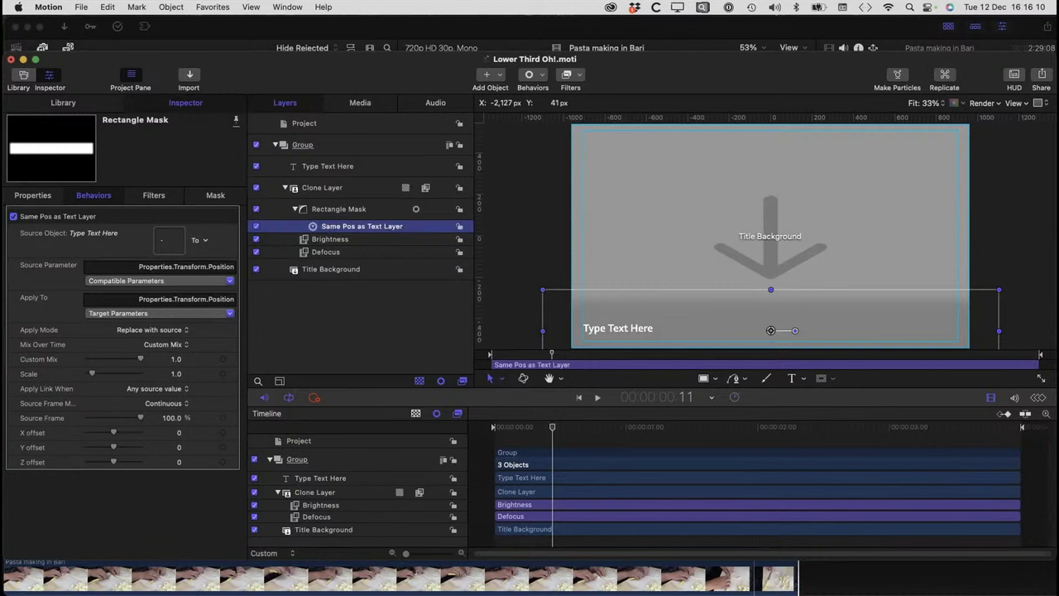
- Check the project's published parameters and save the Lower Third Oh! project
{"action": "left_click", "coordinate": [348, 312]}
{"action": "left_click", "coordinate": [313, 123]}
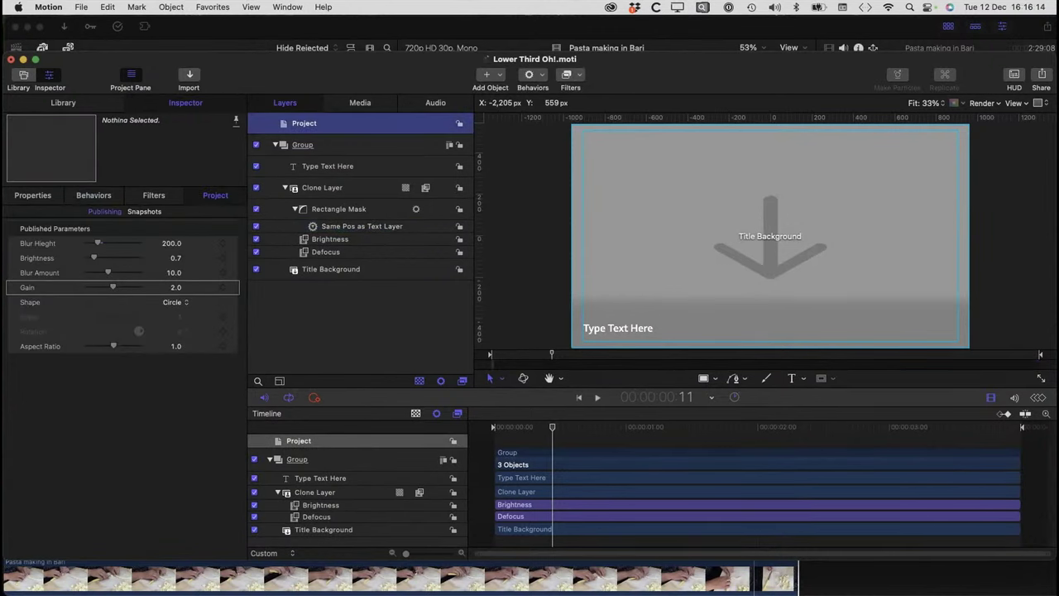
{"action": "left_click", "coordinate": [82, 7]}
{"action": "left_click", "coordinate": [106, 100]}
- Switch to Final Cut Pro and replace the timeline's Lower Third Oh! title with the updated version from the Office Hours titles
{"action": "key", "text": "super+Tab"}
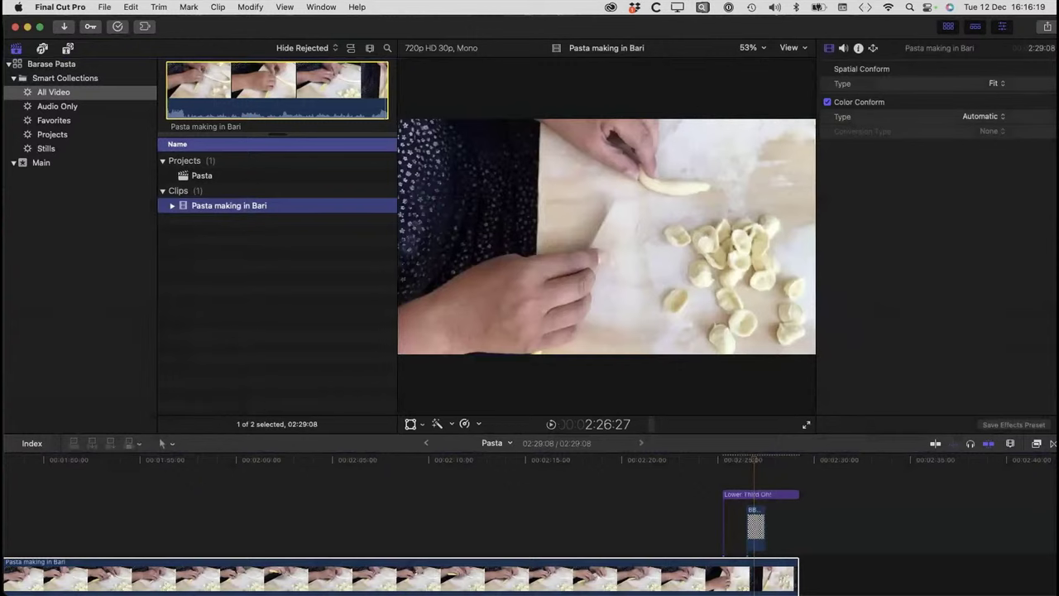
{"action": "left_click", "coordinate": [760, 495]}
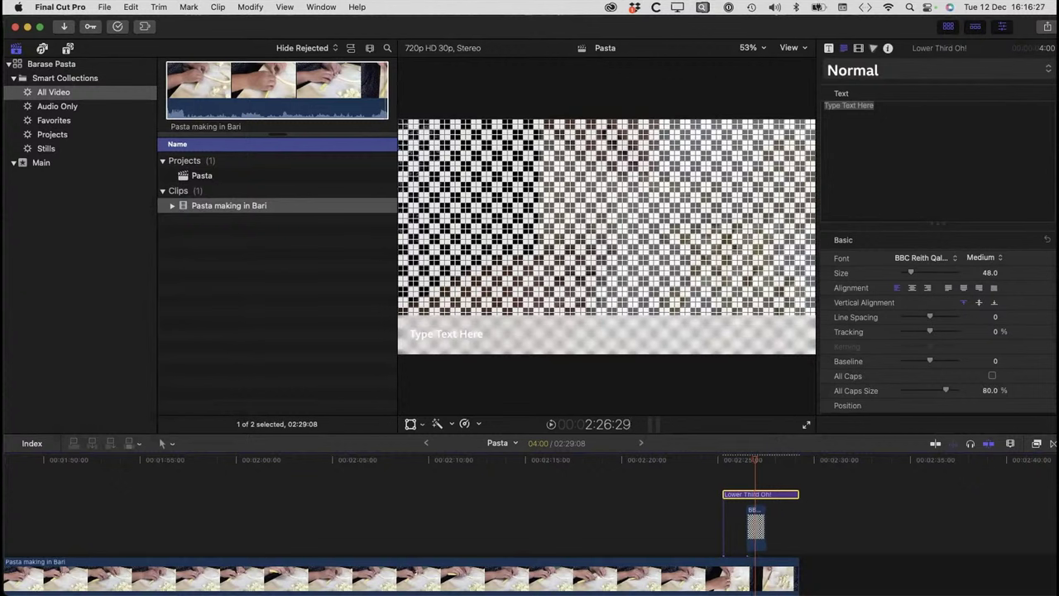
{"action": "left_click", "coordinate": [67, 49]}
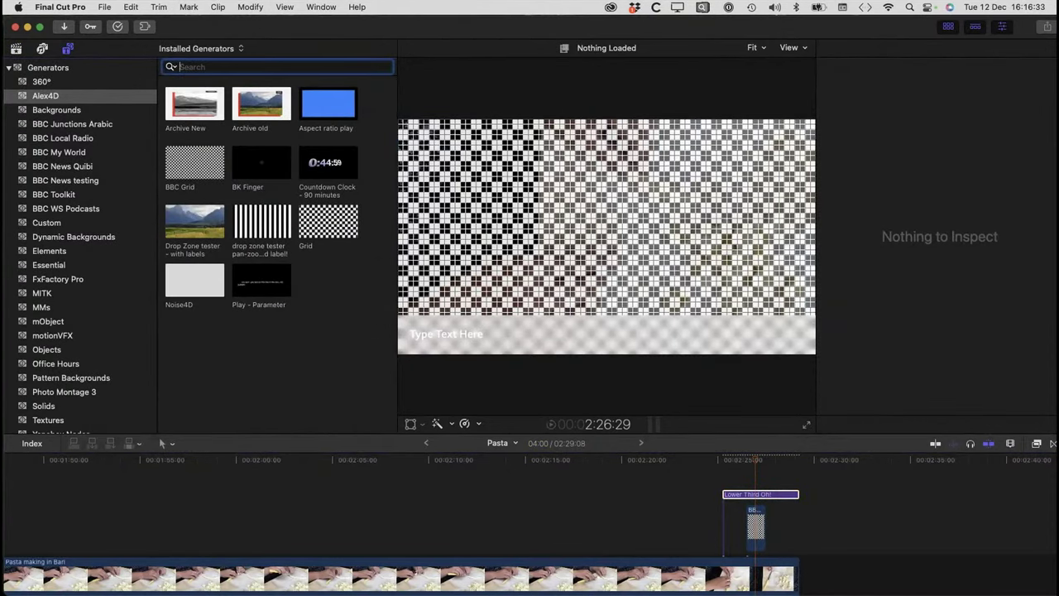
{"action": "left_click", "coordinate": [9, 68]}
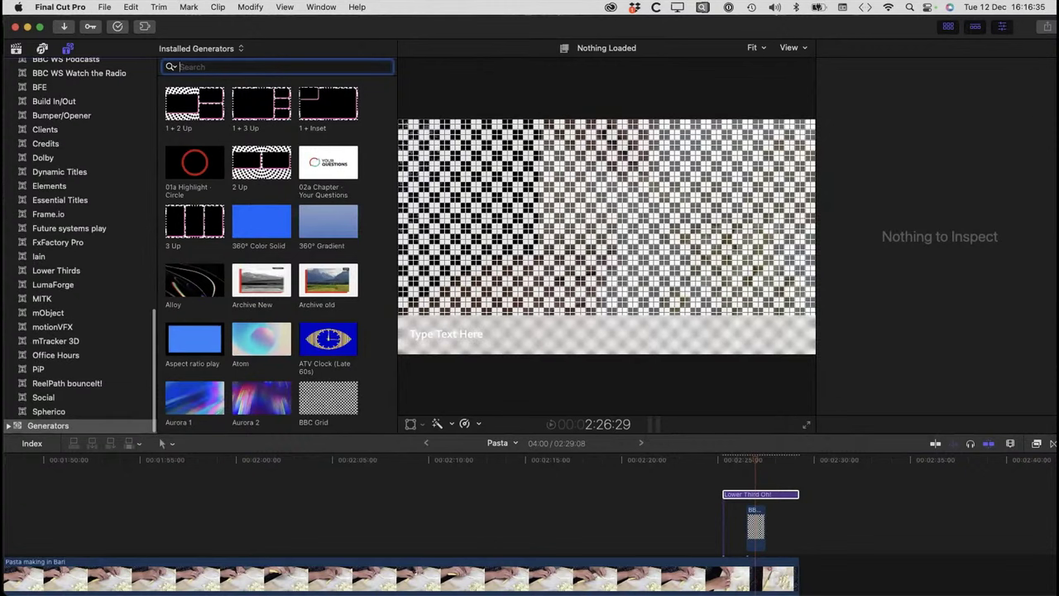
{"action": "left_click", "coordinate": [56, 355]}
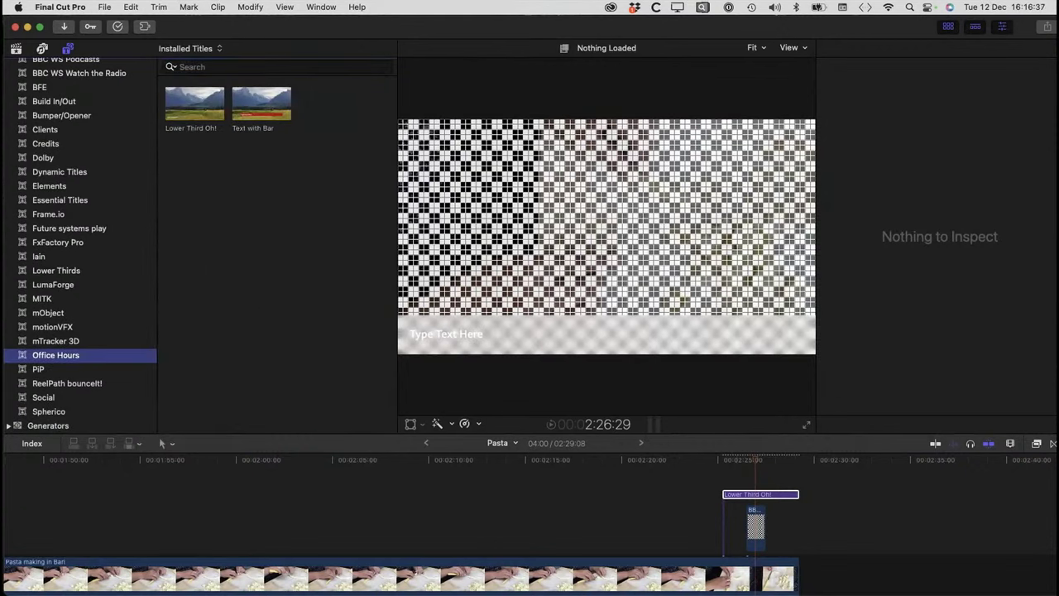
{"action": "left_click", "coordinate": [755, 494]}
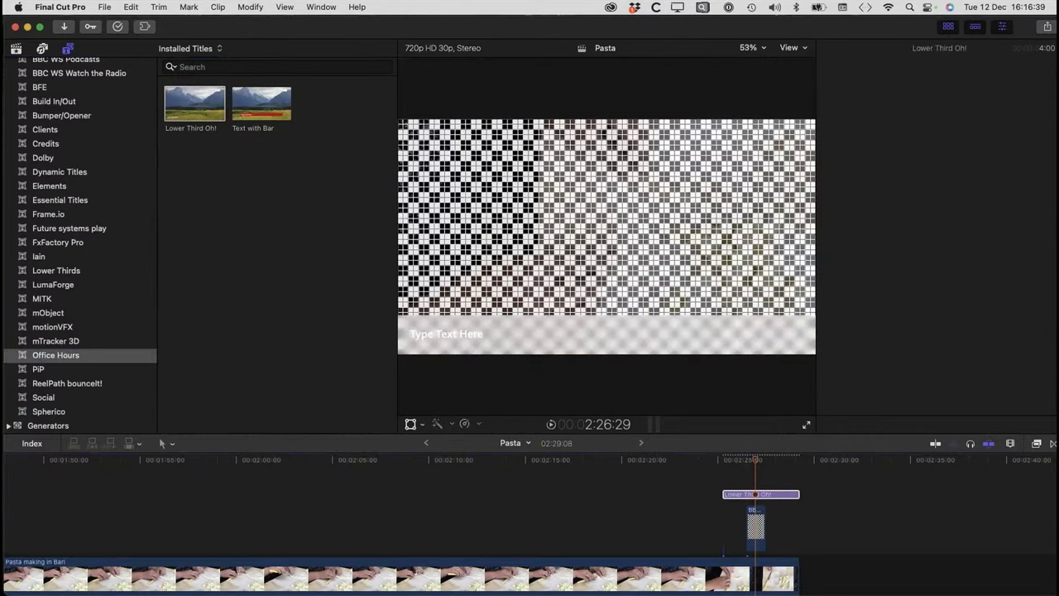
{"action": "left_click_drag", "start_coordinate": [755, 494], "coordinate": [754, 494]}
- Delete the grid clip beneath the Lower Third Oh! title and place the playhead at 2:26:14
{"action": "left_click", "coordinate": [763, 527]}
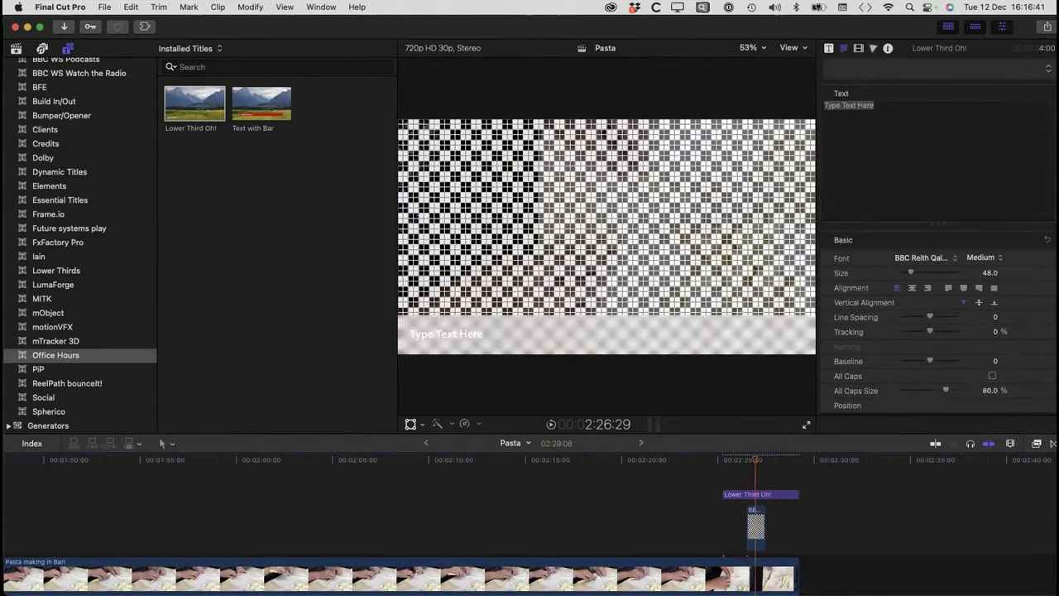
{"action": "left_click", "coordinate": [756, 528]}
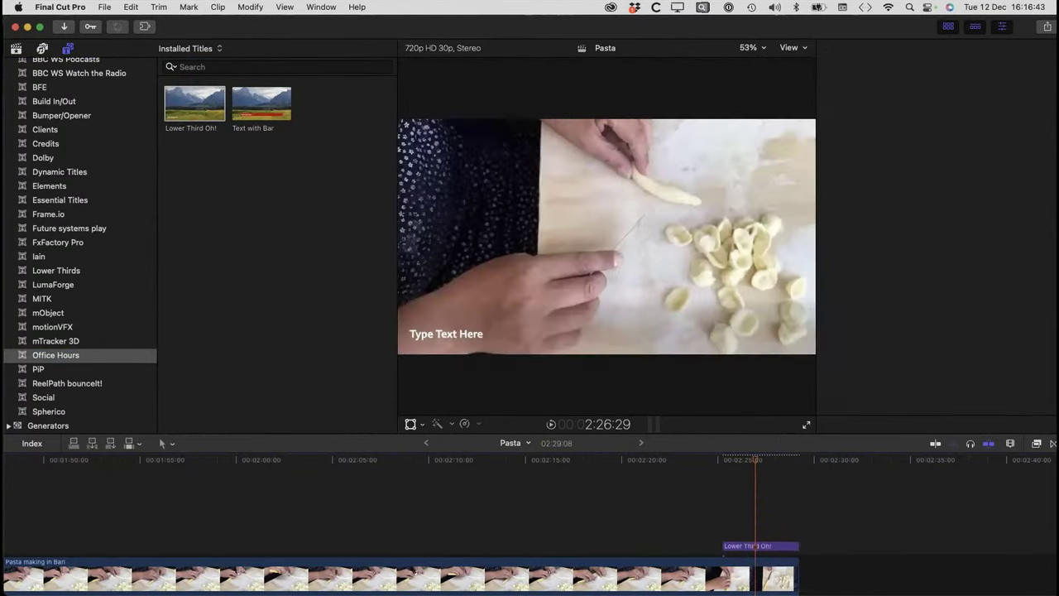
{"action": "left_click", "coordinate": [746, 460]}
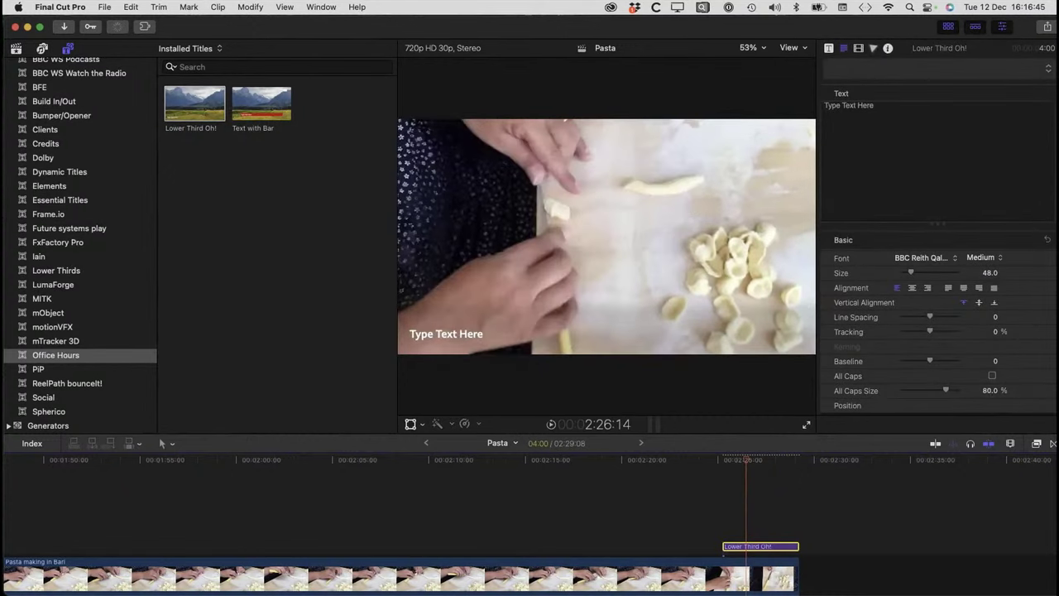
- Set the Lower Third Oh! title's published Brightness to 0.43 and Blur Hieght to 55
{"action": "left_click", "coordinate": [830, 48]}
{"action": "left_click", "coordinate": [988, 83]}
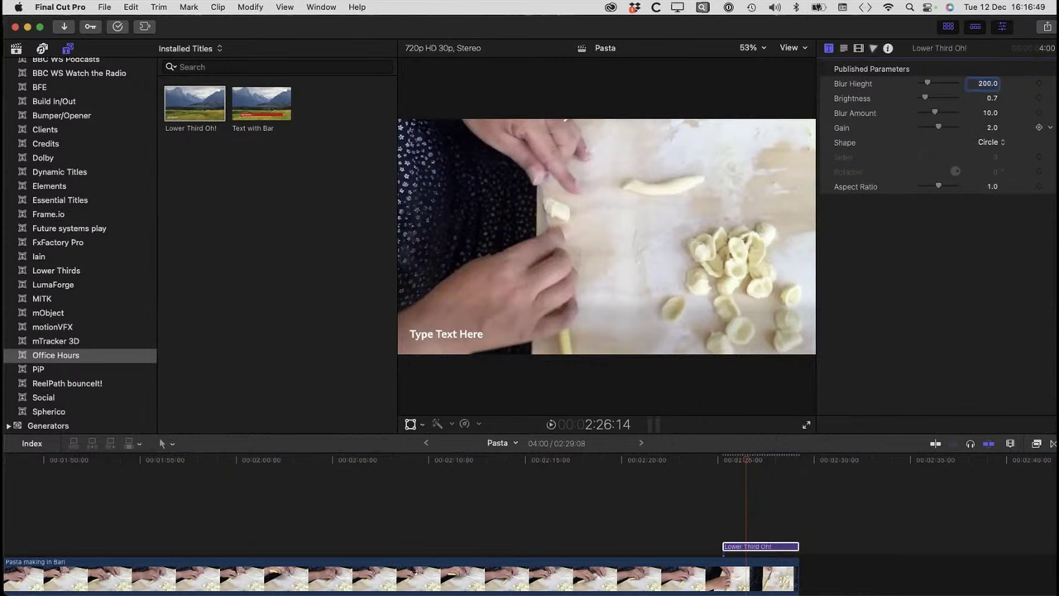
{"action": "left_click_drag", "start_coordinate": [925, 98], "coordinate": [923, 98]}
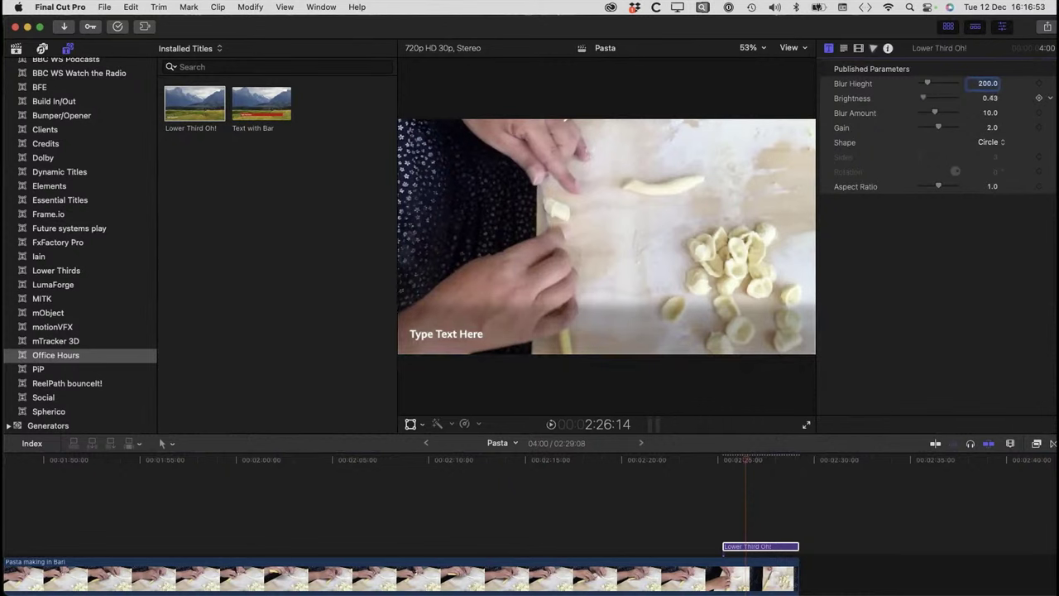
{"action": "left_click_drag", "start_coordinate": [928, 83], "coordinate": [925, 82]}
{"action": "type", "text": "55"}
{"action": "key", "text": "Return"}
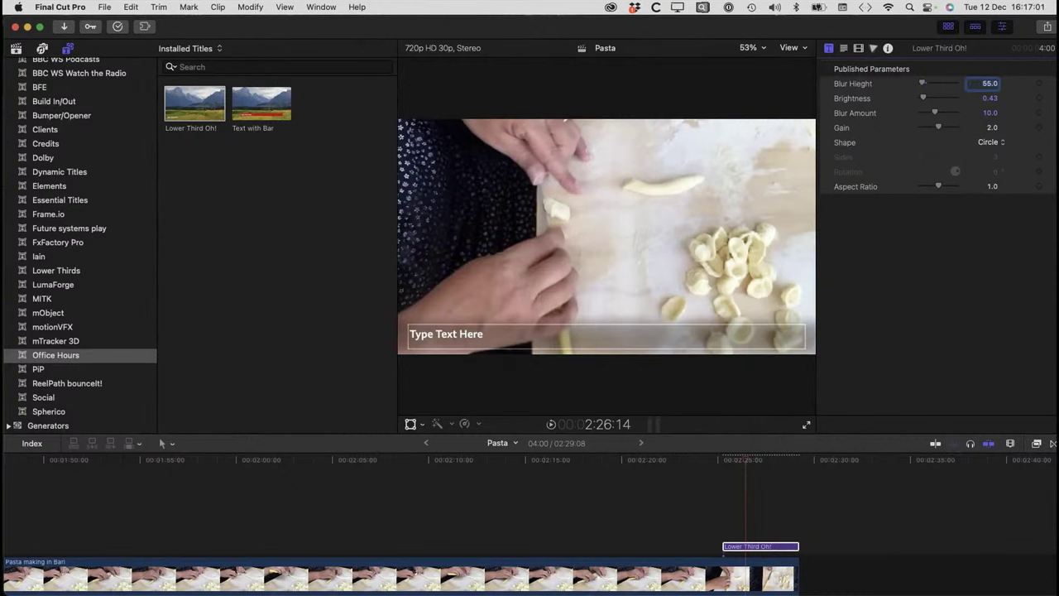
- Move the title text up to about mid-frame in the viewer and reopen the title's published parameters
{"action": "left_click_drag", "start_coordinate": [579, 339], "coordinate": [579, 238]}
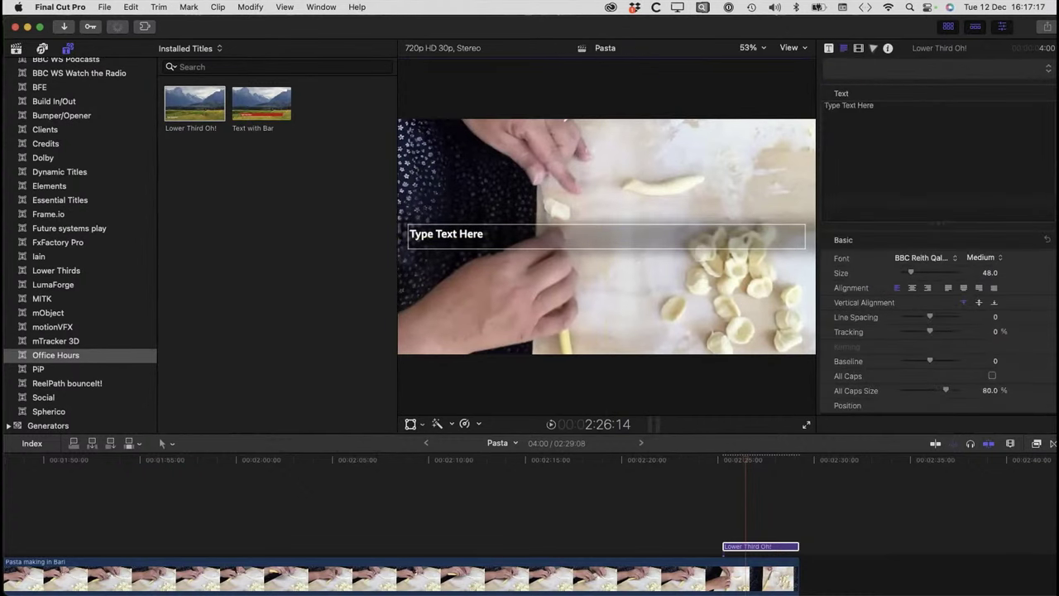
{"action": "left_click", "coordinate": [829, 48]}
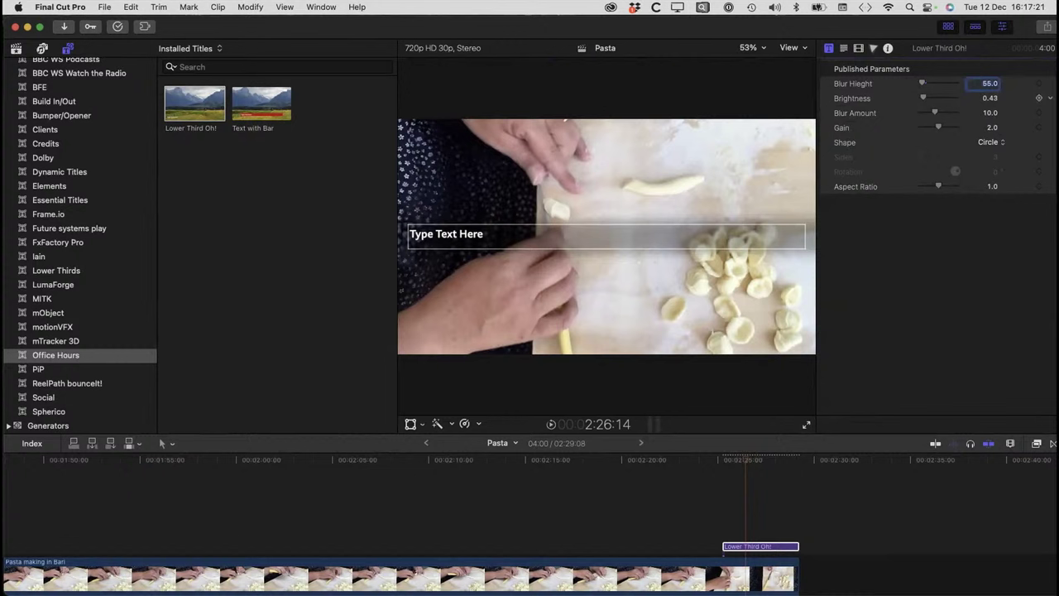
- Set the Lower Third Oh! title's published Blur Hieght to 333, Blur Amount to 86.1 and Brightness to 0.35
{"action": "left_click_drag", "start_coordinate": [935, 113], "coordinate": [953, 112]}
{"action": "type", "text": "333"}
{"action": "key", "text": "Return"}
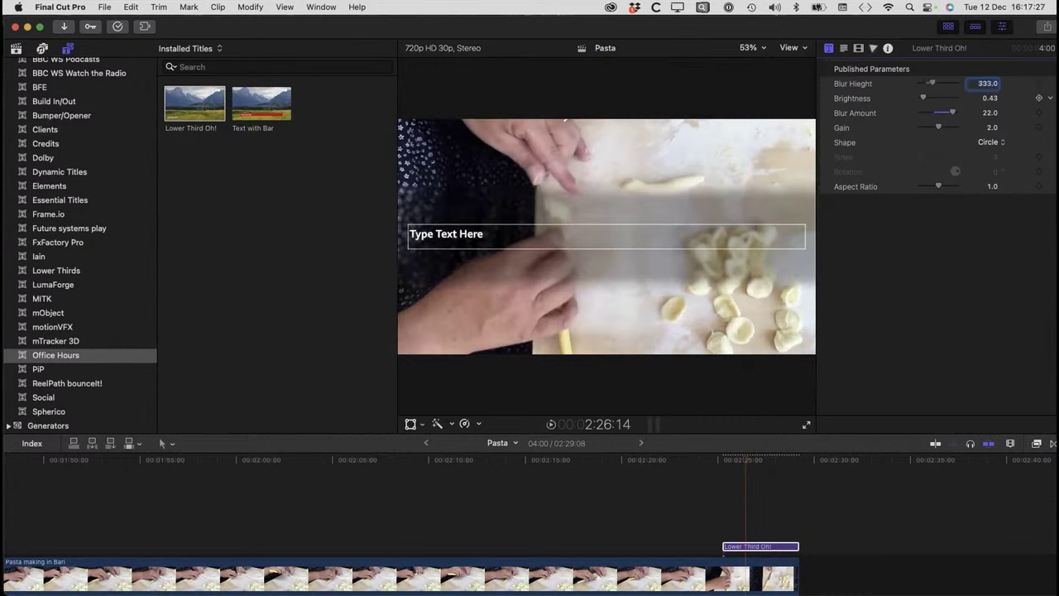
{"action": "left_click_drag", "start_coordinate": [990, 113], "coordinate": [1042, 111]}
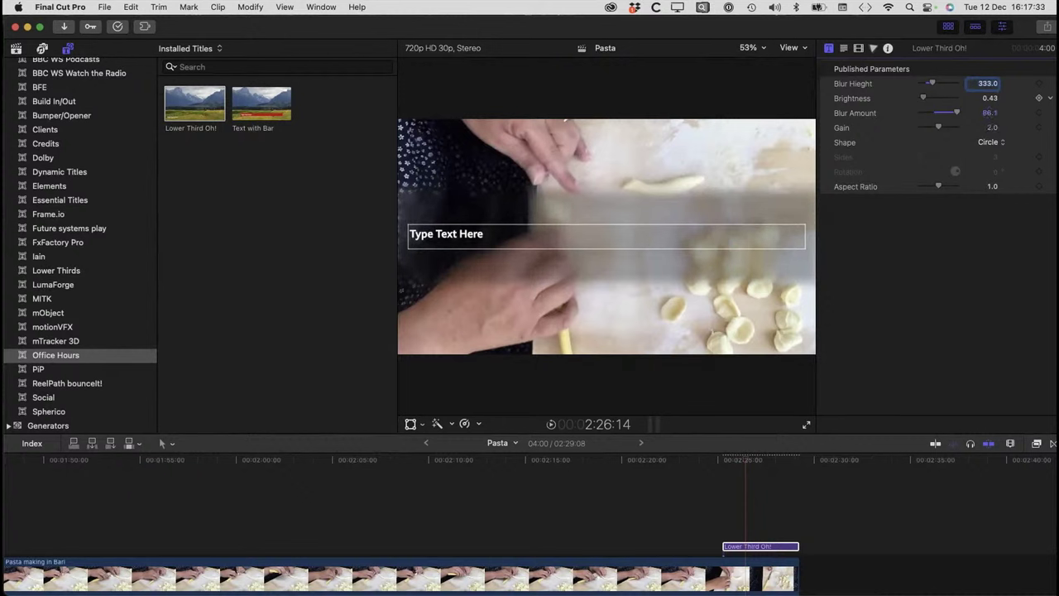
{"action": "left_click_drag", "start_coordinate": [990, 98], "coordinate": [984, 98]}
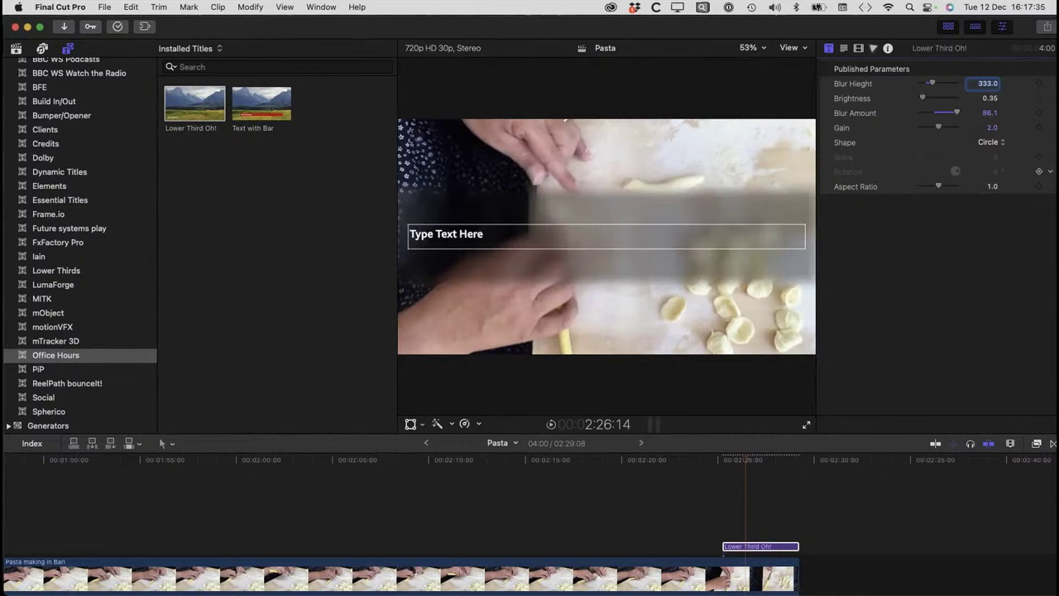
- Change the blur Shape to Polygon with 60° Rotation and Aspect Ratio 2.0, and reposition the title text rightward at about mid-height of the frame
{"action": "left_click", "coordinate": [991, 142]}
{"action": "left_click", "coordinate": [994, 157]}
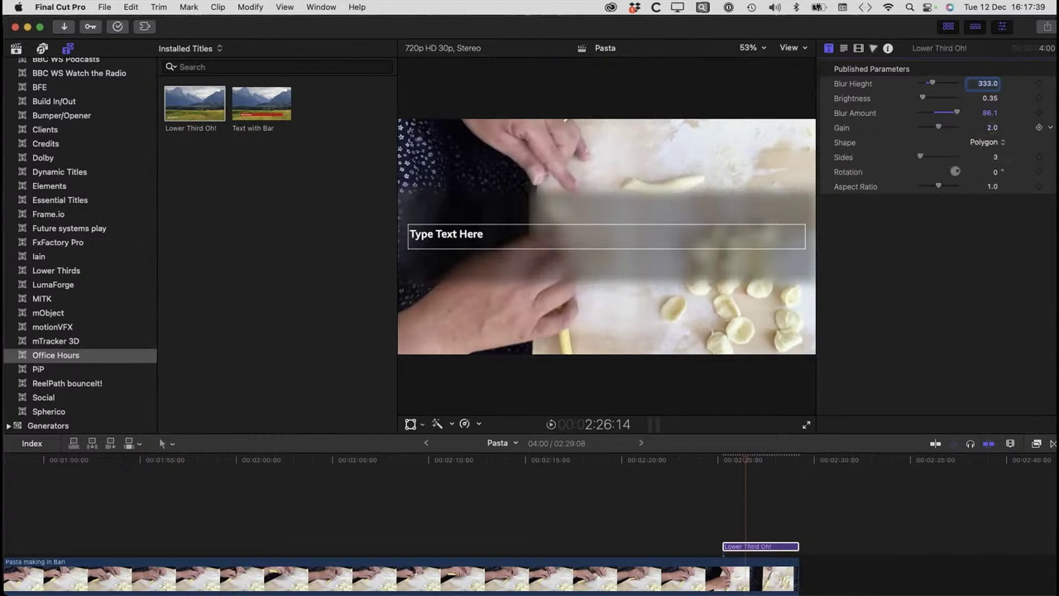
{"action": "left_click", "coordinate": [994, 157]}
{"action": "left_click", "coordinate": [996, 172]}
{"action": "type", "text": "60"}
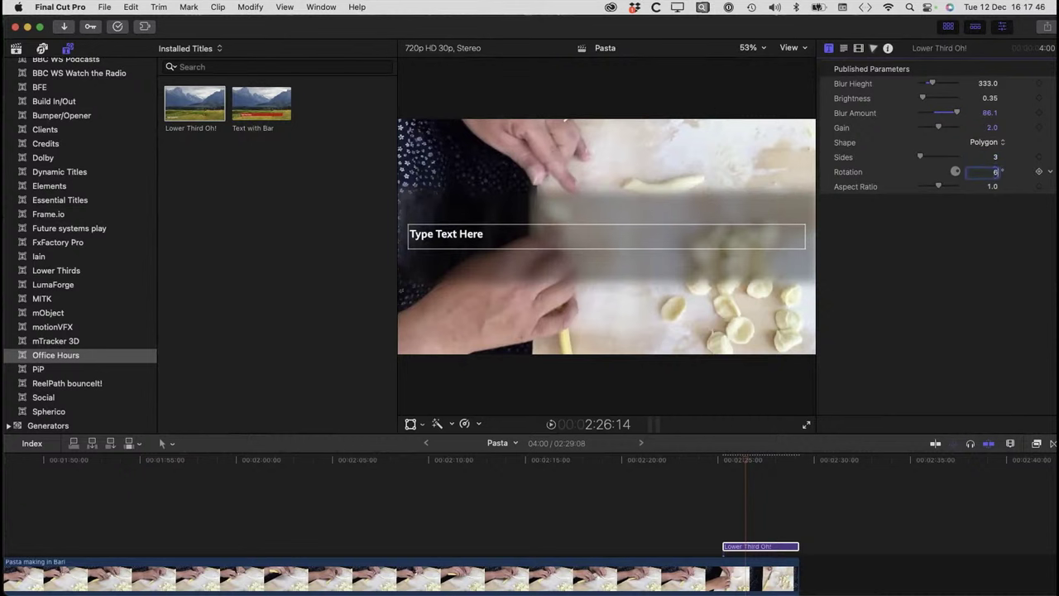
{"action": "key", "text": "Return"}
{"action": "left_click_drag", "start_coordinate": [939, 186], "coordinate": [958, 186]}
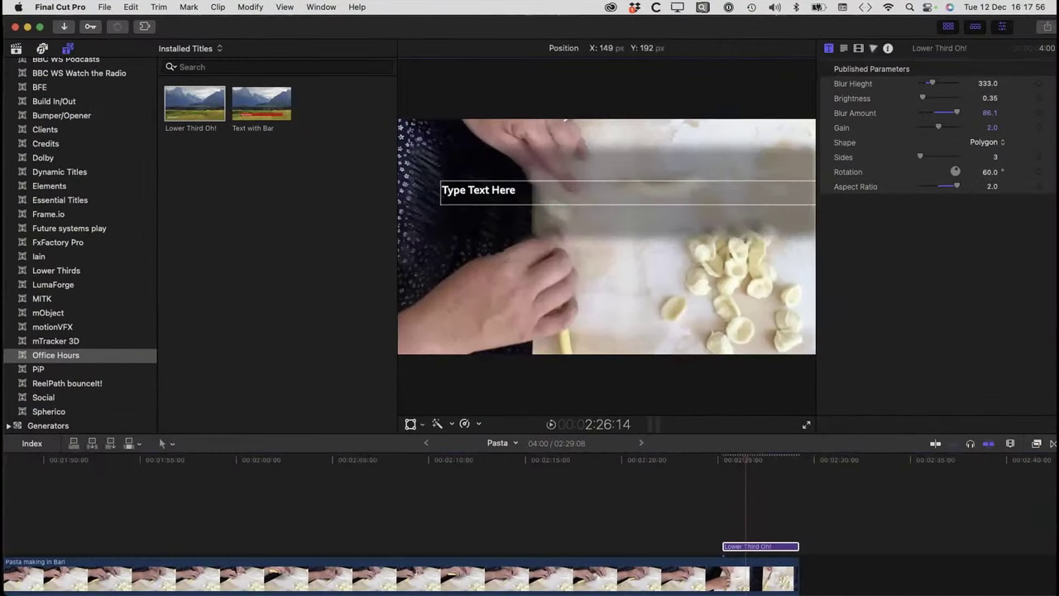
{"action": "left_click_drag", "start_coordinate": [479, 196], "coordinate": [478, 201]}
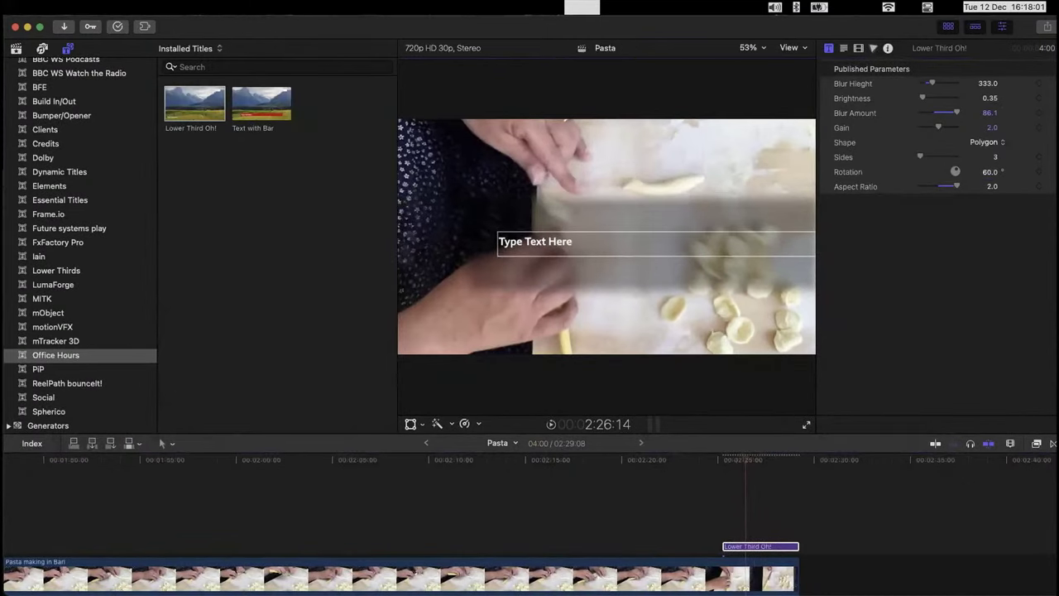
- Switch to Motion, play the title project and add a Fade In/Fade Out behavior to the main Group
{"action": "key", "text": "super+Tab"}
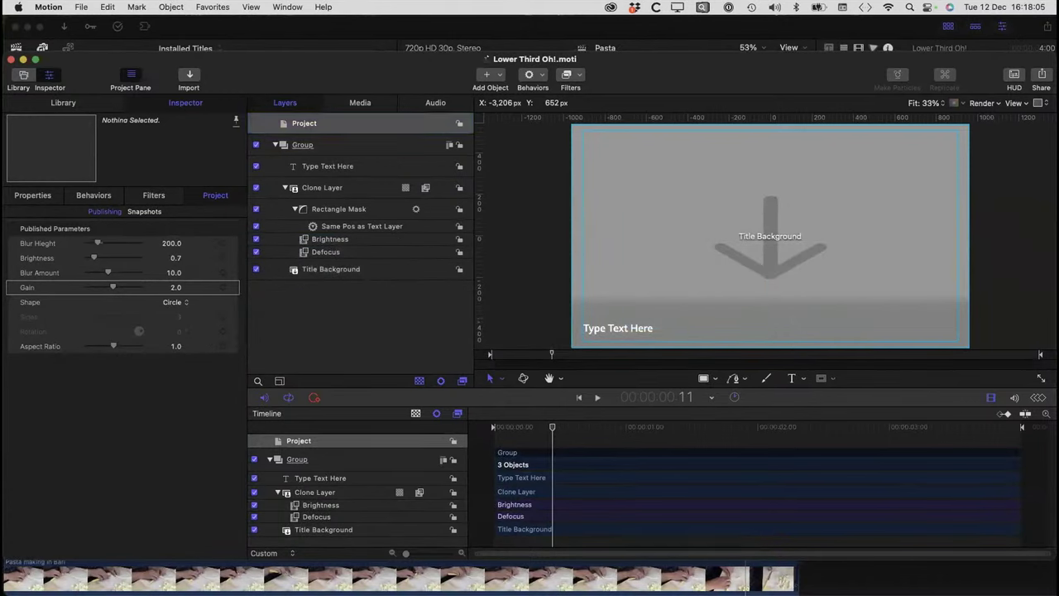
{"action": "key", "text": "space"}
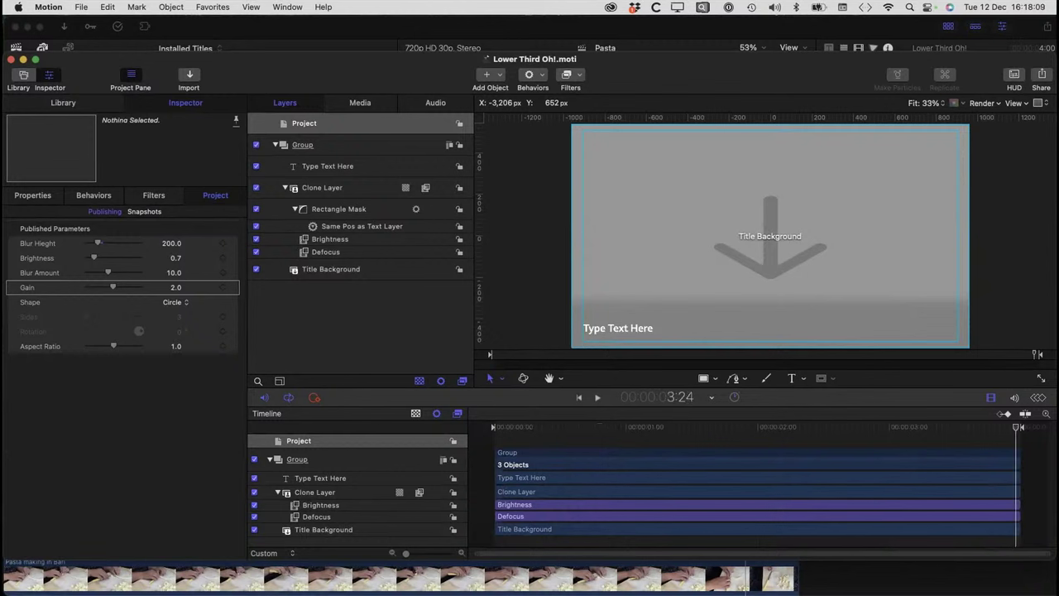
{"action": "key", "text": "space"}
{"action": "left_click", "coordinate": [269, 459]}
{"action": "left_click", "coordinate": [296, 459]}
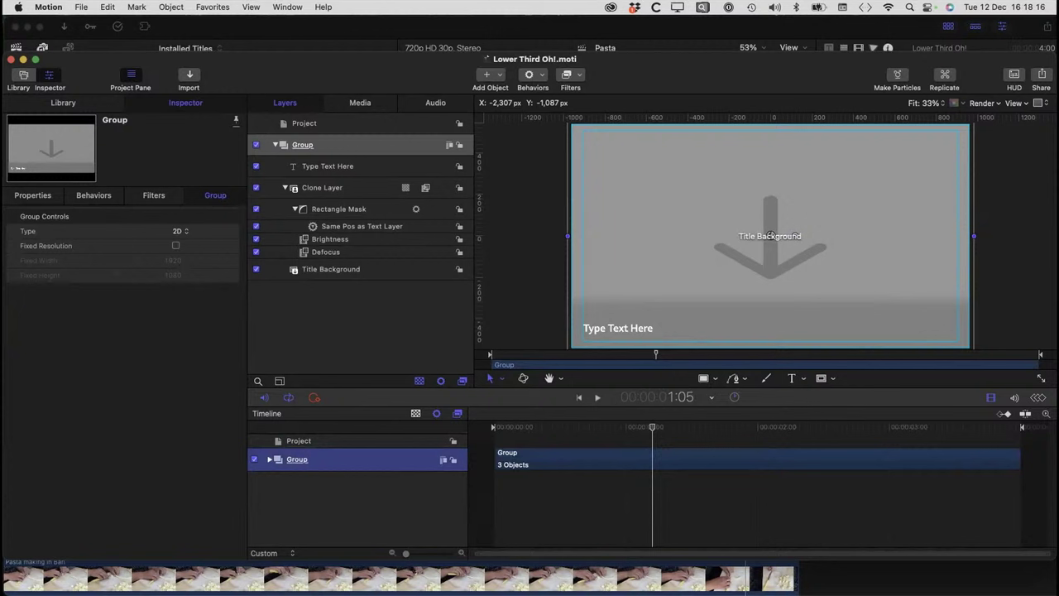
{"action": "left_click", "coordinate": [533, 74]}
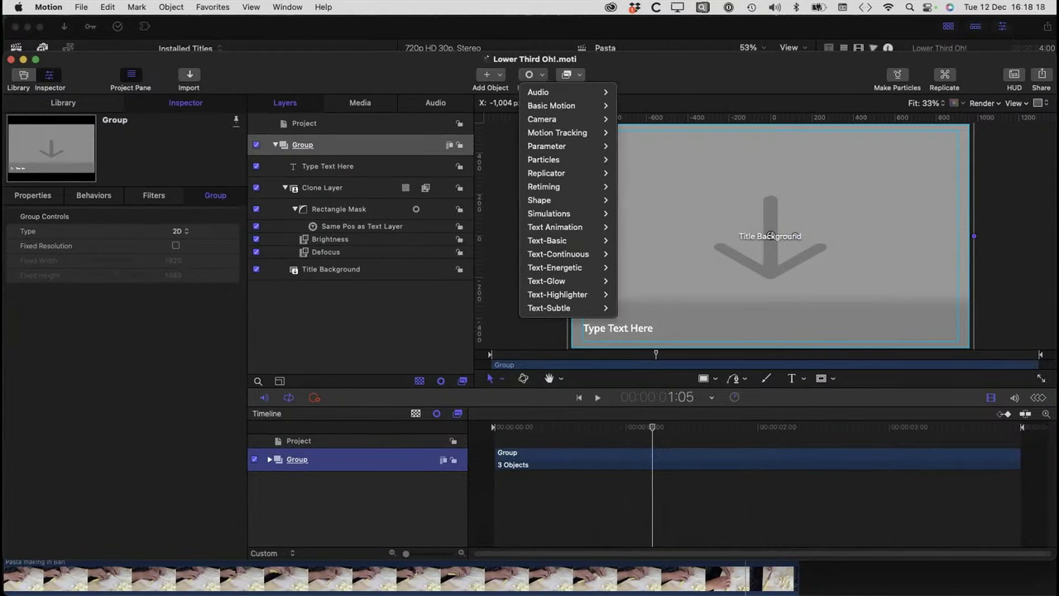
{"action": "mouse_move", "coordinate": [551, 105]}
{"action": "left_click", "coordinate": [653, 119]}
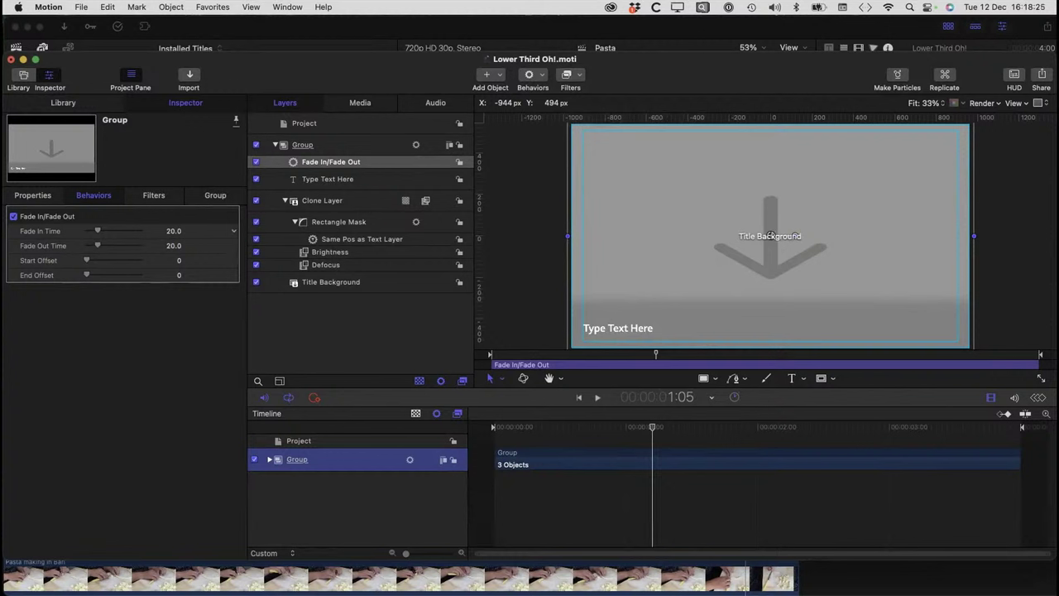
- Set Fade In Time and Fade Out Time to 13 and play the title, adjusting them to 26 and 19 during playback
{"action": "double_click", "coordinate": [174, 230]}
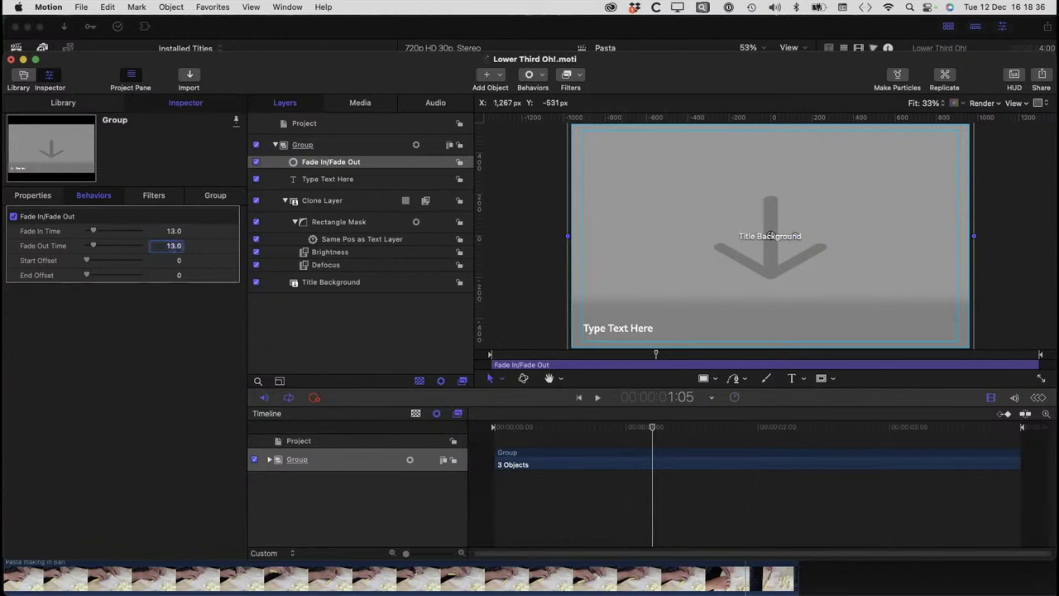
{"action": "key", "text": "Return"}
{"action": "key", "text": "space"}
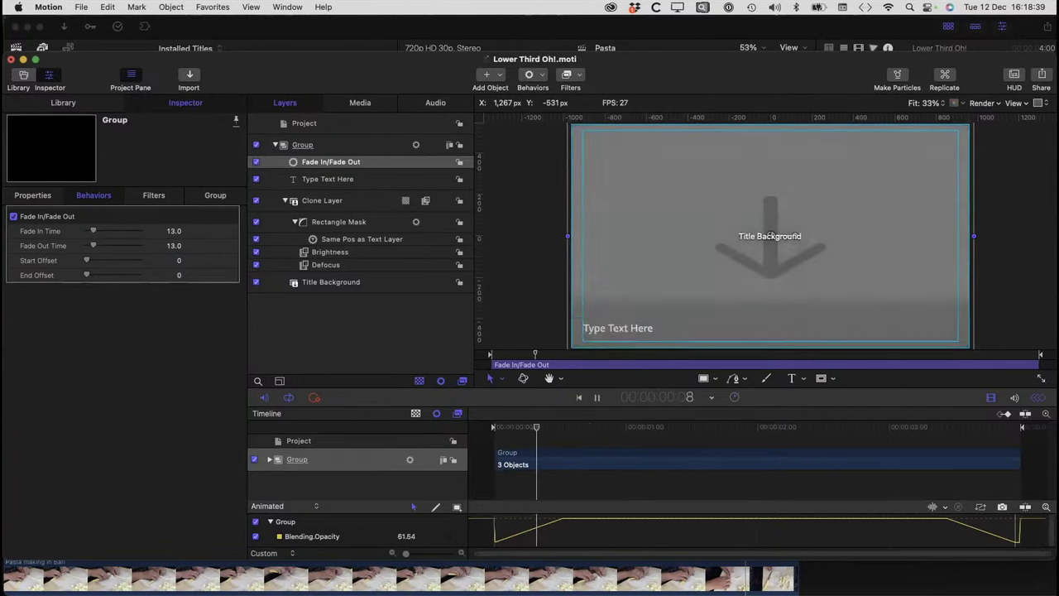
{"action": "mouse_move", "coordinate": [92, 231]}
{"action": "left_mouse_down"}
{"action": "mouse_move", "coordinate": [103, 231]}
{"action": "mouse_move", "coordinate": [96, 246]}
{"action": "left_mouse_up"}
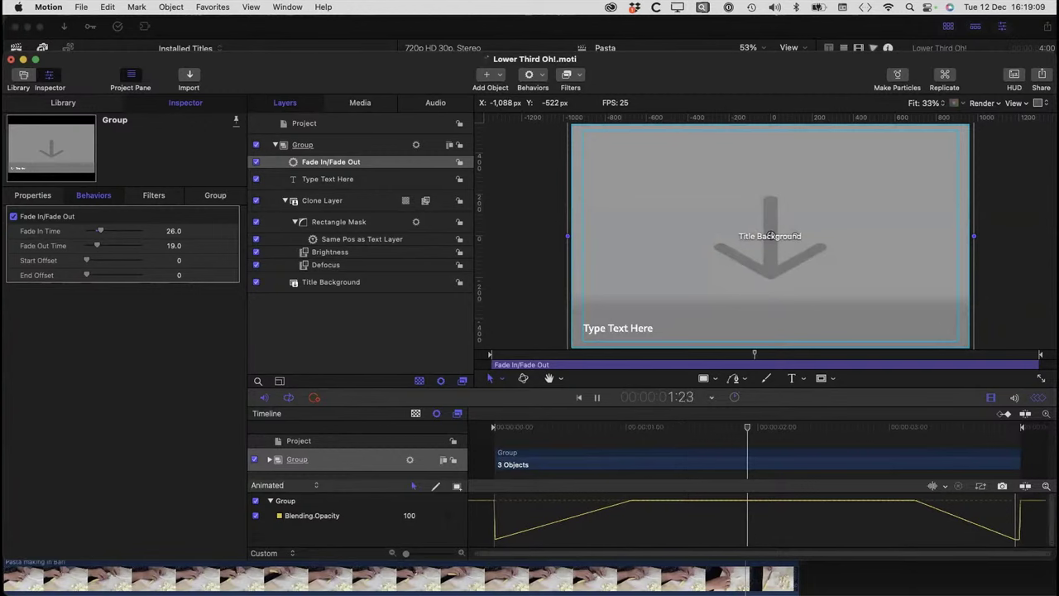
- Place the Title Background layer in its own group named bg and collapse that group
{"action": "left_click", "coordinate": [275, 145]}
{"action": "left_click", "coordinate": [275, 146]}
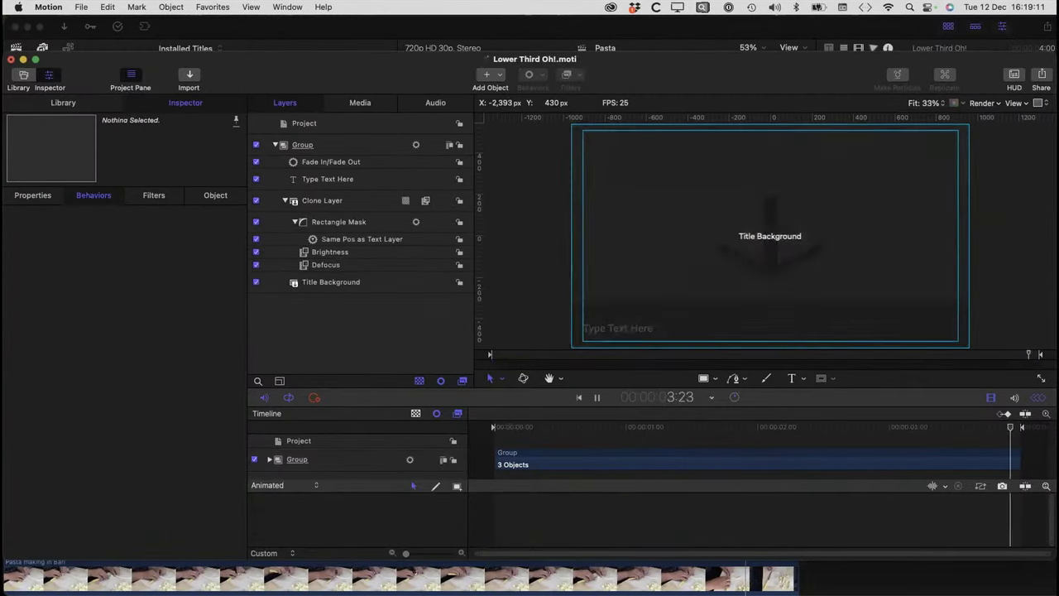
{"action": "left_click", "coordinate": [314, 282]}
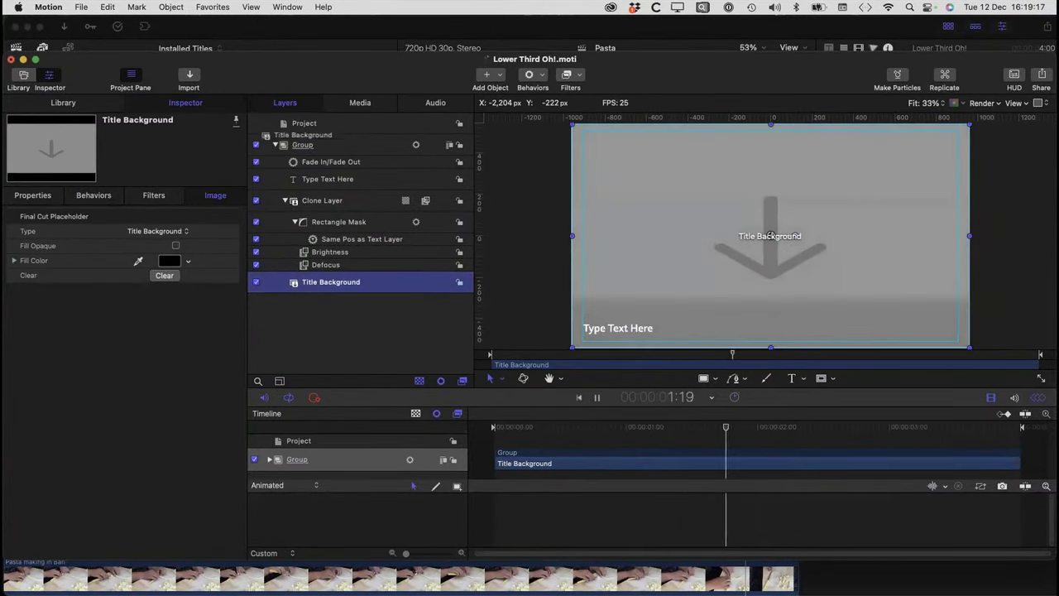
{"action": "left_click", "coordinate": [172, 6]}
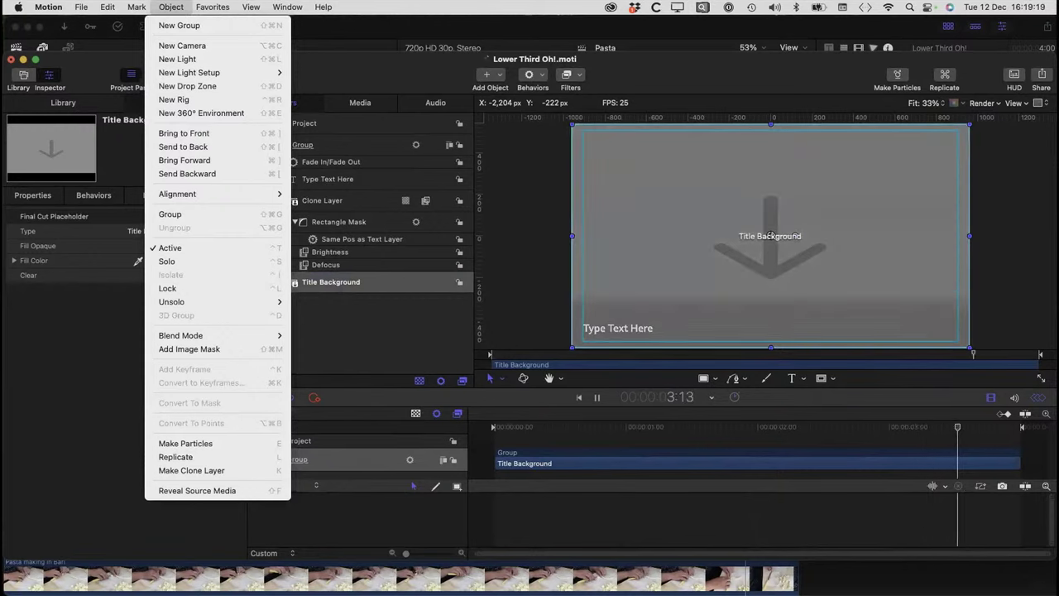
{"action": "left_click", "coordinate": [170, 213]}
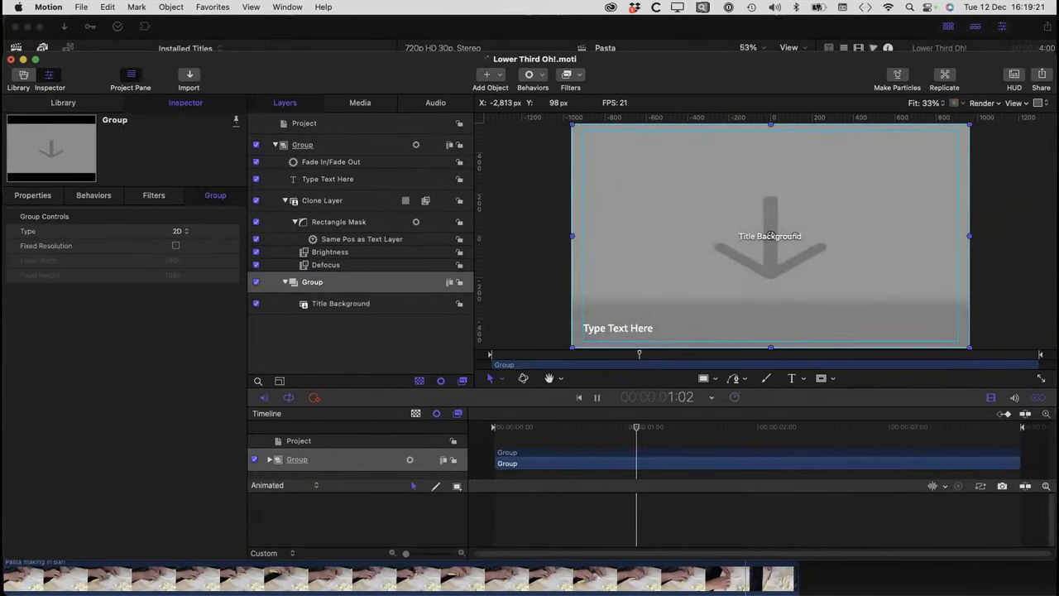
{"action": "type", "text": "bg"}
{"action": "key", "text": "Return"}
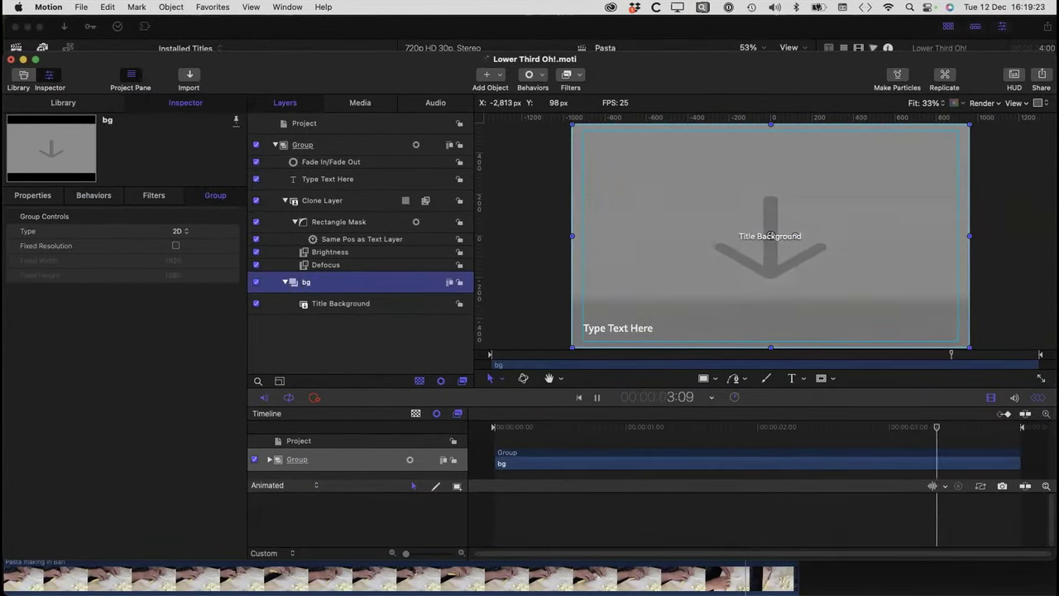
{"action": "left_click", "coordinate": [286, 283]}
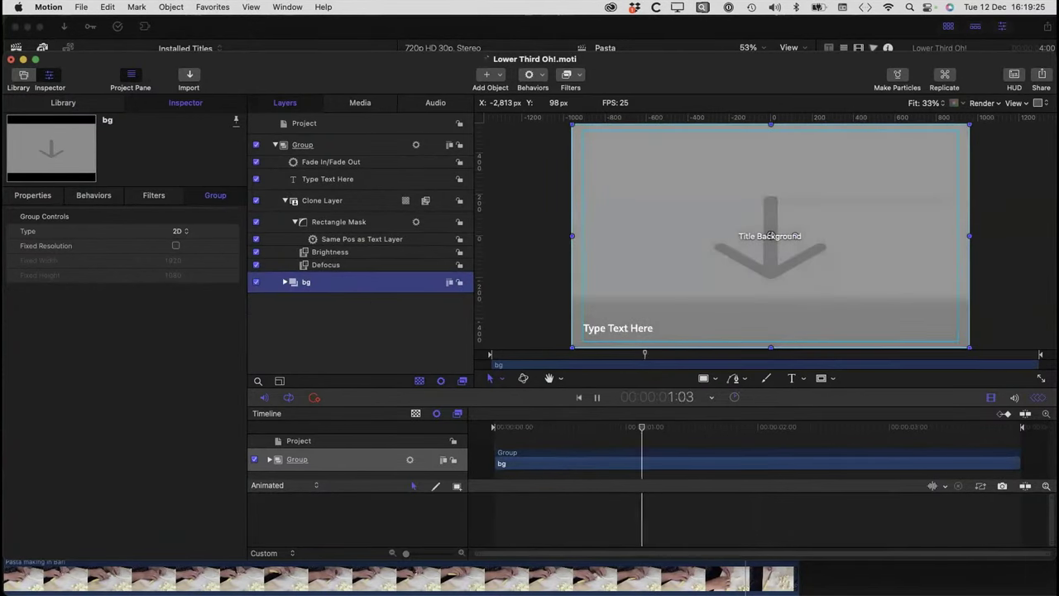
- Move the bg group out of the main Group, rename the main Group L3 and place it above bg in the layer order
{"action": "left_click_drag", "start_coordinate": [306, 282], "coordinate": [278, 134]}
{"action": "left_click", "coordinate": [276, 166]}
{"action": "double_click", "coordinate": [300, 167]}
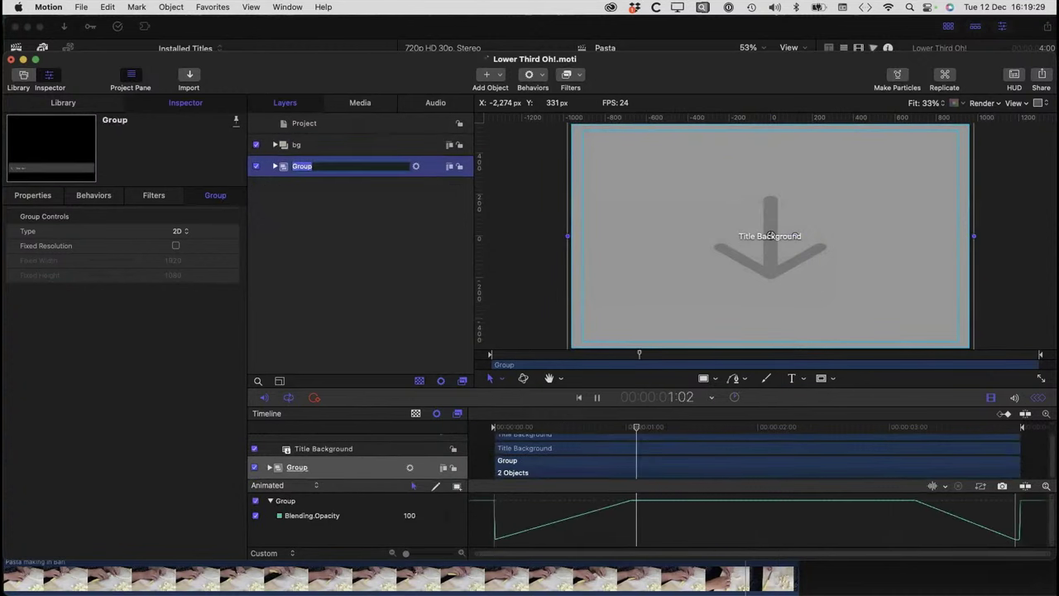
{"action": "type", "text": "L3"}
{"action": "key", "text": "Return"}
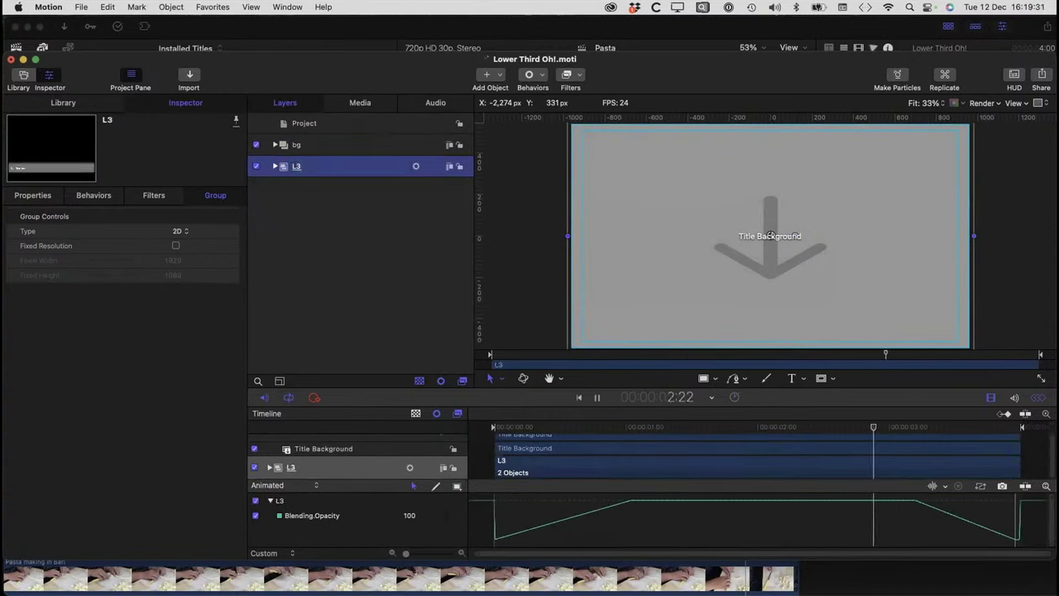
{"action": "left_click_drag", "start_coordinate": [298, 167], "coordinate": [282, 134]}
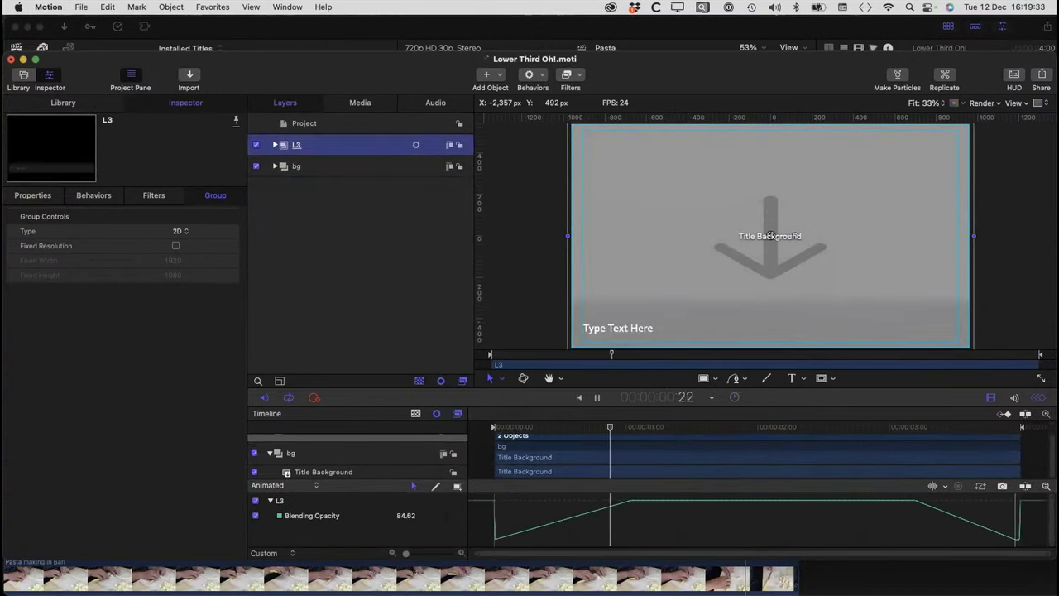
{"action": "left_click", "coordinate": [275, 166]}
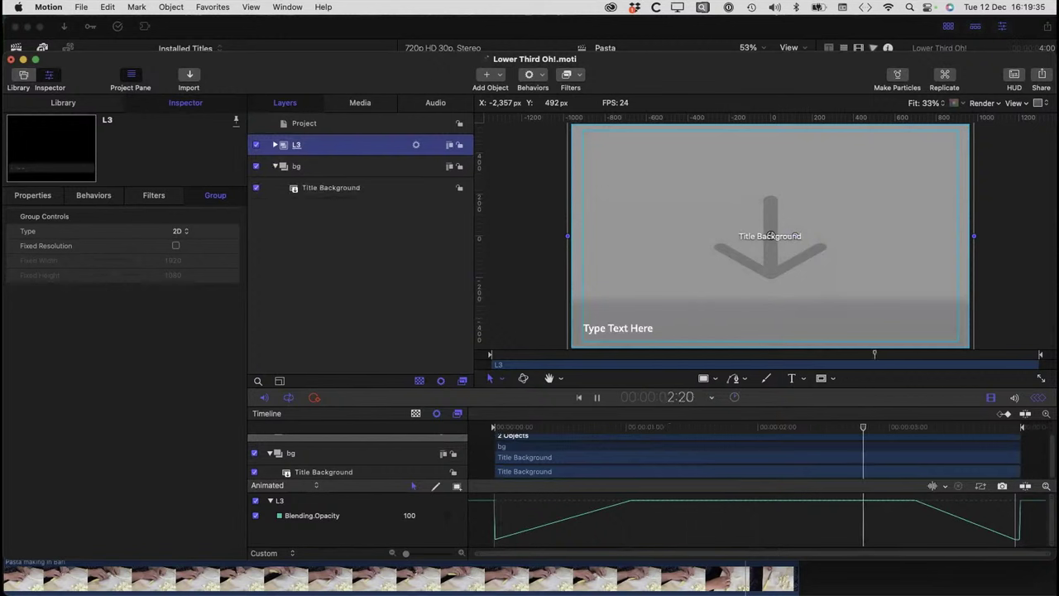
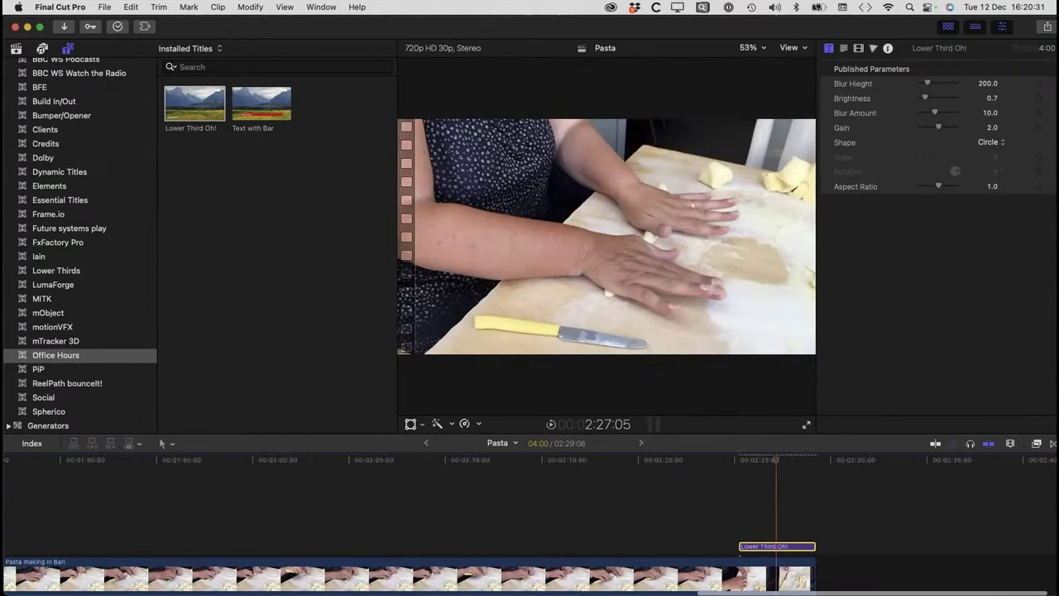
- Play the updated Lower Third Oh! title from its start in the Final Cut Pro timeline to check the fade
{"action": "key", "text": "j"}
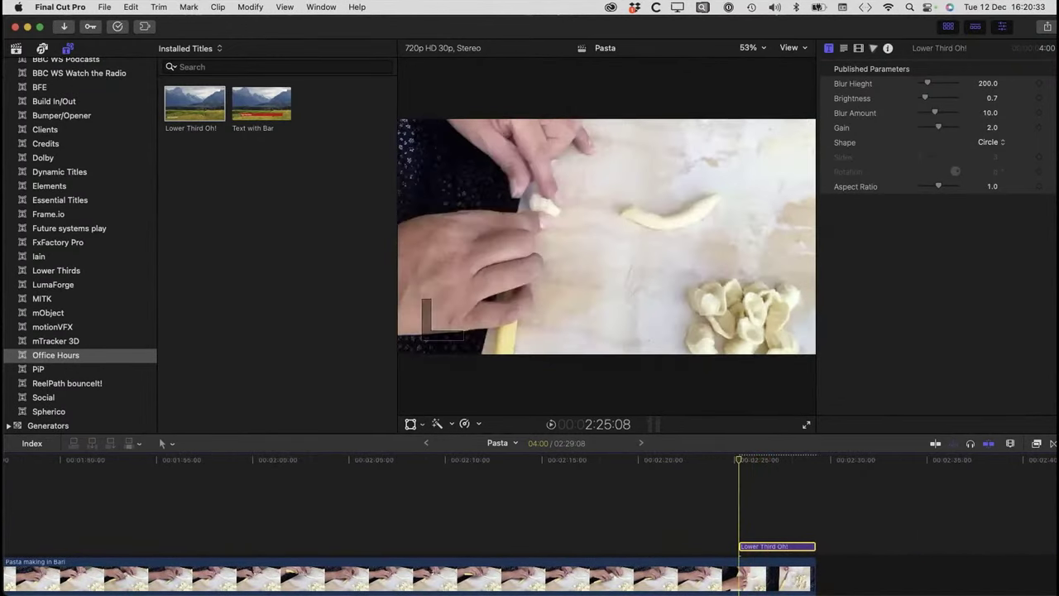
{"action": "key", "text": "space"}
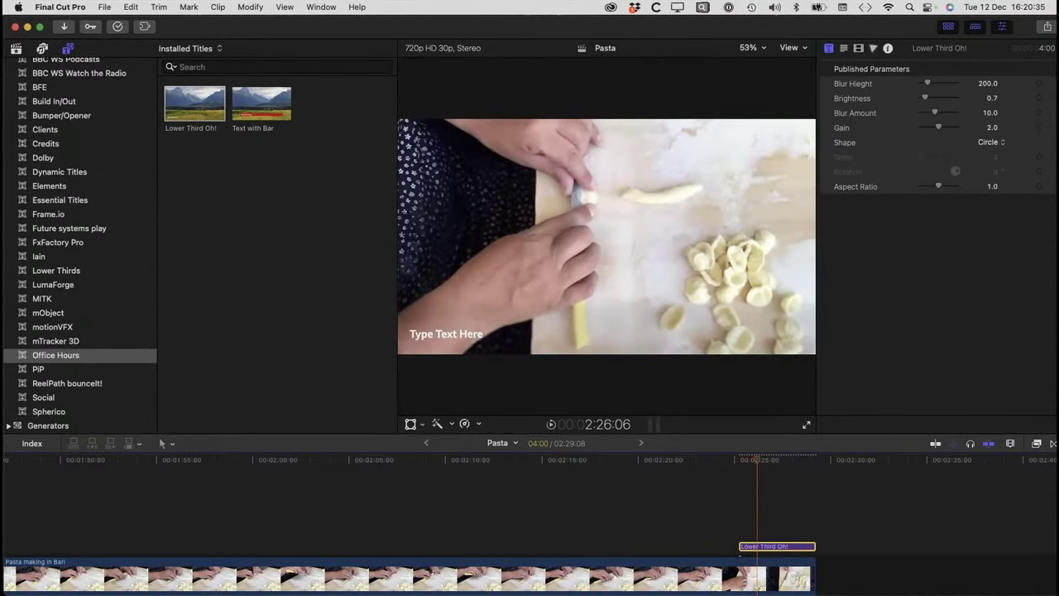
- Return to Motion, play the project and move the Fade In/Fade Out behavior from the L3 group onto the Type Text Here layer
{"action": "key", "text": "super+Tab"}
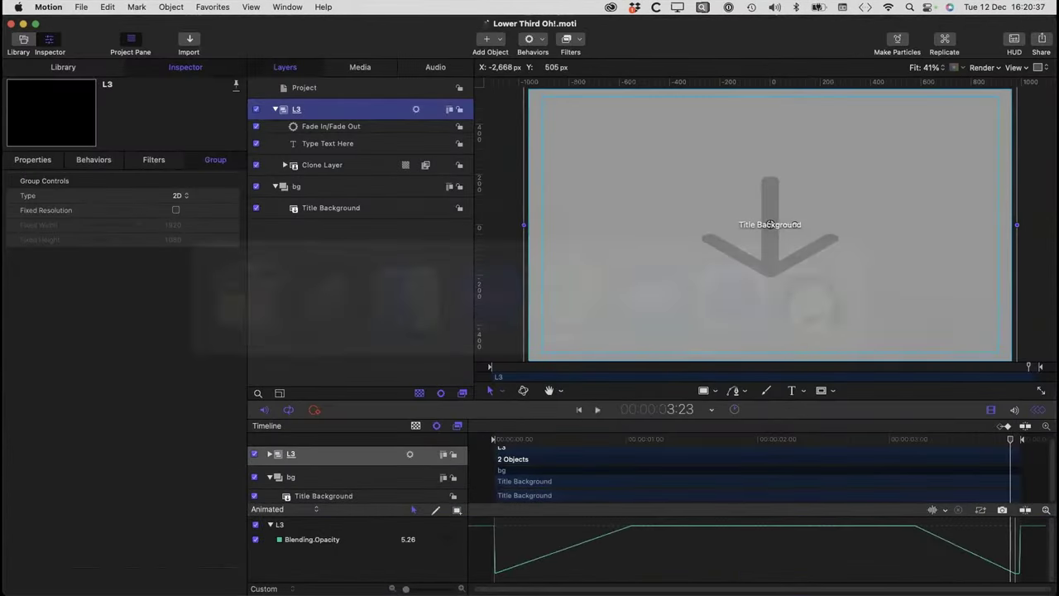
{"action": "key", "text": "space"}
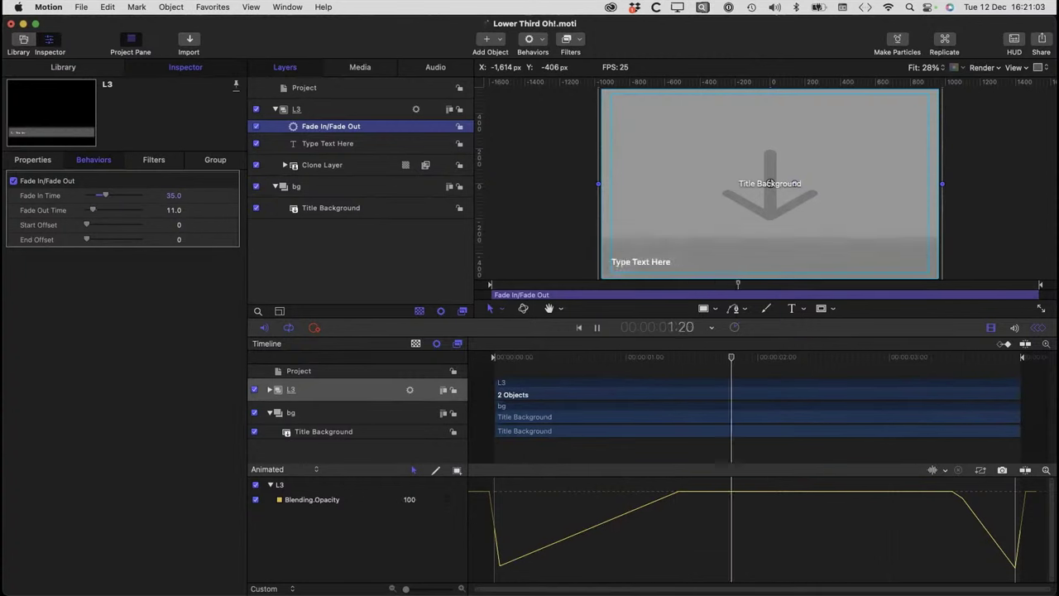
{"action": "mouse_move", "coordinate": [321, 127]}
{"action": "left_mouse_down"}
{"action": "mouse_move", "coordinate": [328, 181]}
{"action": "mouse_move", "coordinate": [328, 144]}
{"action": "left_mouse_up"}
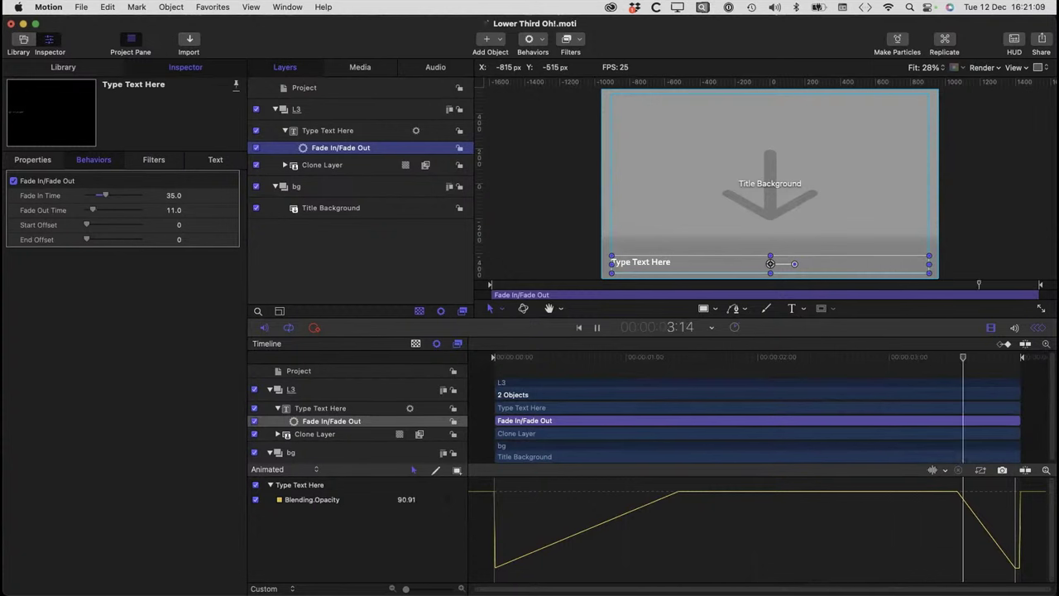
- Try trimming the start and end of the text's Fade In/Fade Out behavior in the timeline, and restore it to the full title length
{"action": "left_click_drag", "start_coordinate": [1020, 421], "coordinate": [941, 420]}
{"action": "left_click_drag", "start_coordinate": [546, 421], "coordinate": [621, 420]}
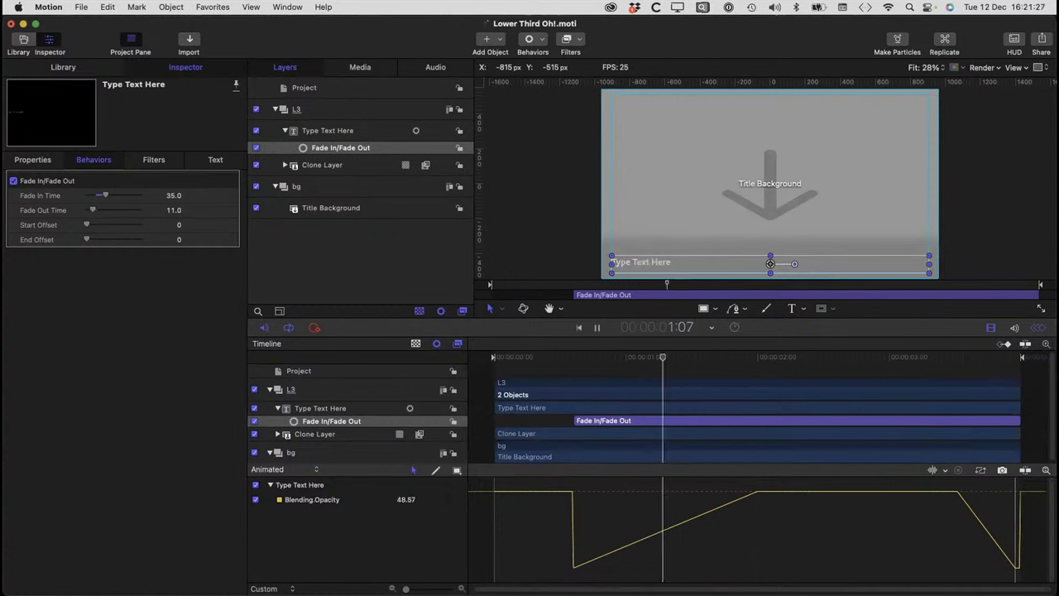
{"action": "left_click_drag", "start_coordinate": [596, 420], "coordinate": [518, 420]}
{"action": "left_click_drag", "start_coordinate": [941, 421], "coordinate": [1021, 420]}
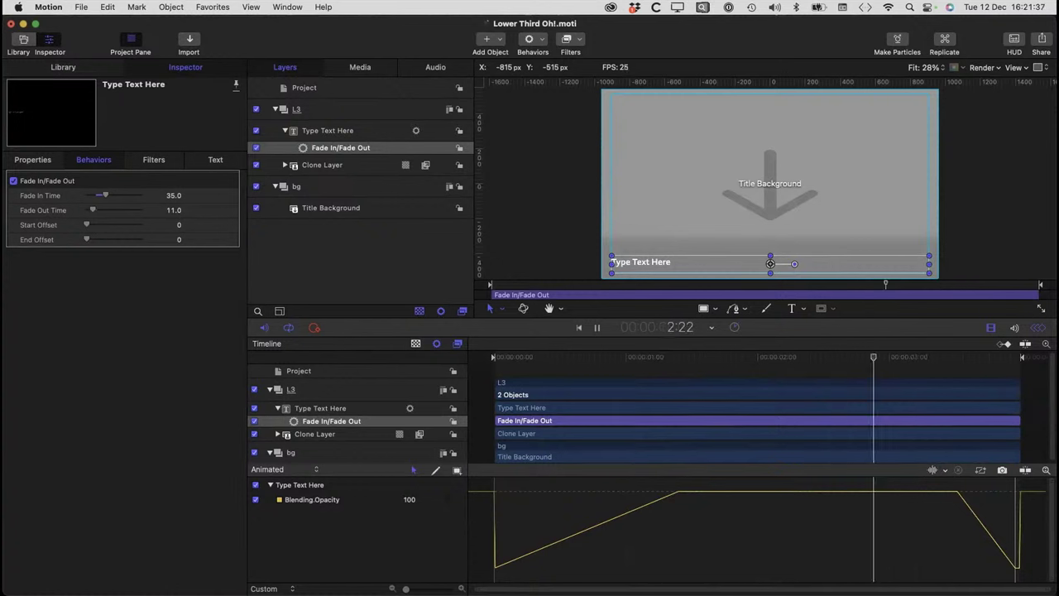
- Add a Move behavior from Basic Motion to the Type Text Here layer and shorten it to end just before one second
{"action": "left_click", "coordinate": [321, 409]}
{"action": "left_click", "coordinate": [530, 39]}
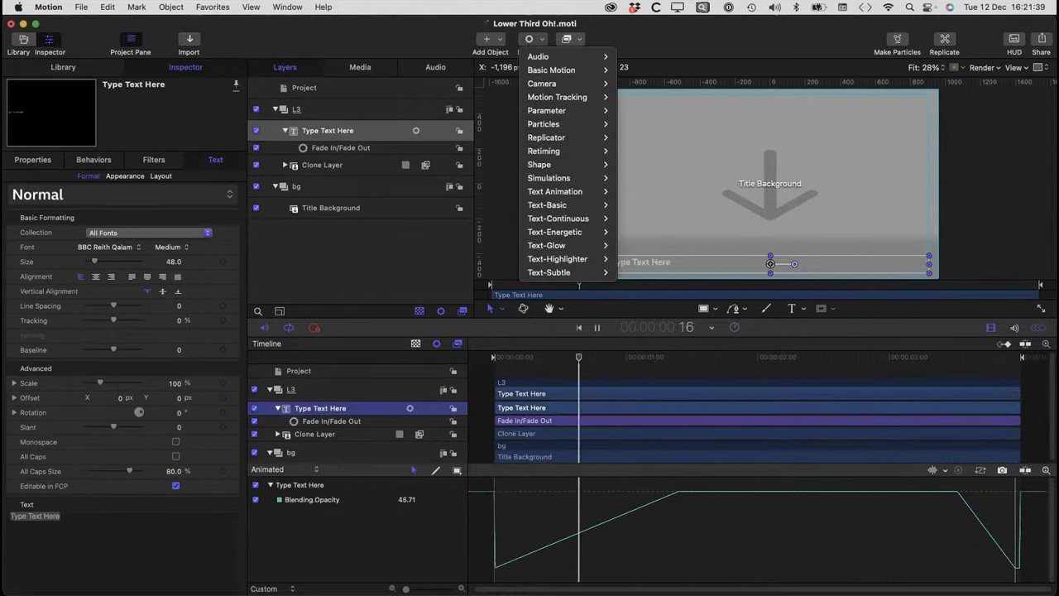
{"action": "mouse_move", "coordinate": [552, 70]}
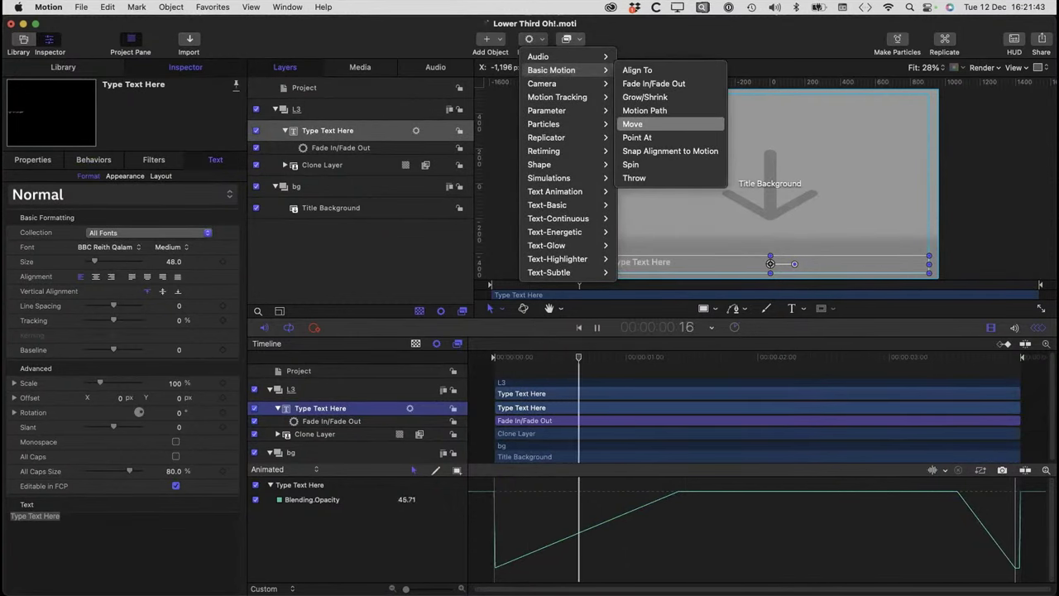
{"action": "left_click", "coordinate": [653, 124]}
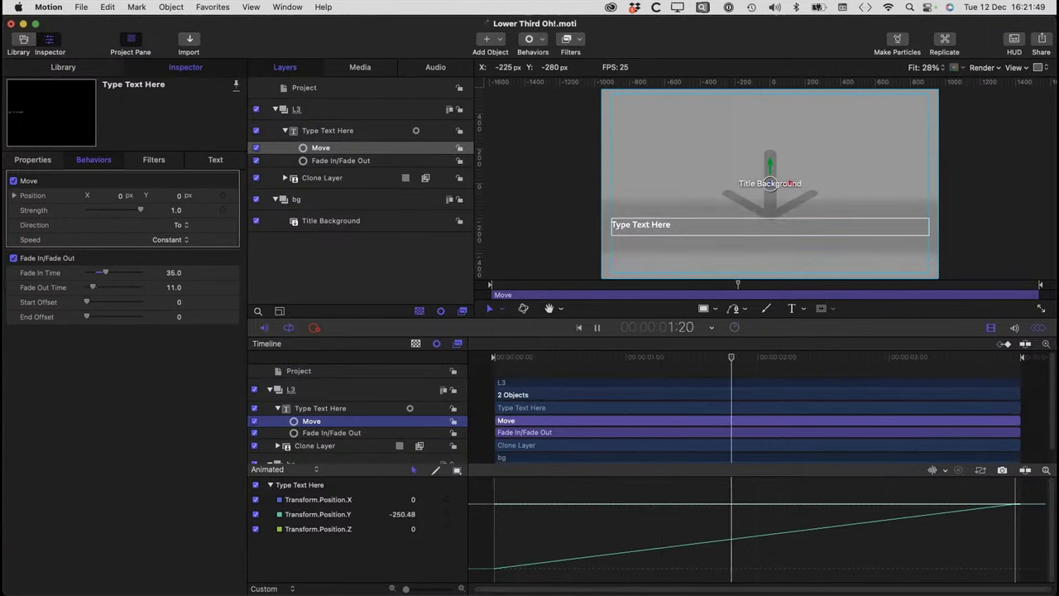
{"action": "left_click_drag", "start_coordinate": [1020, 420], "coordinate": [610, 420]}
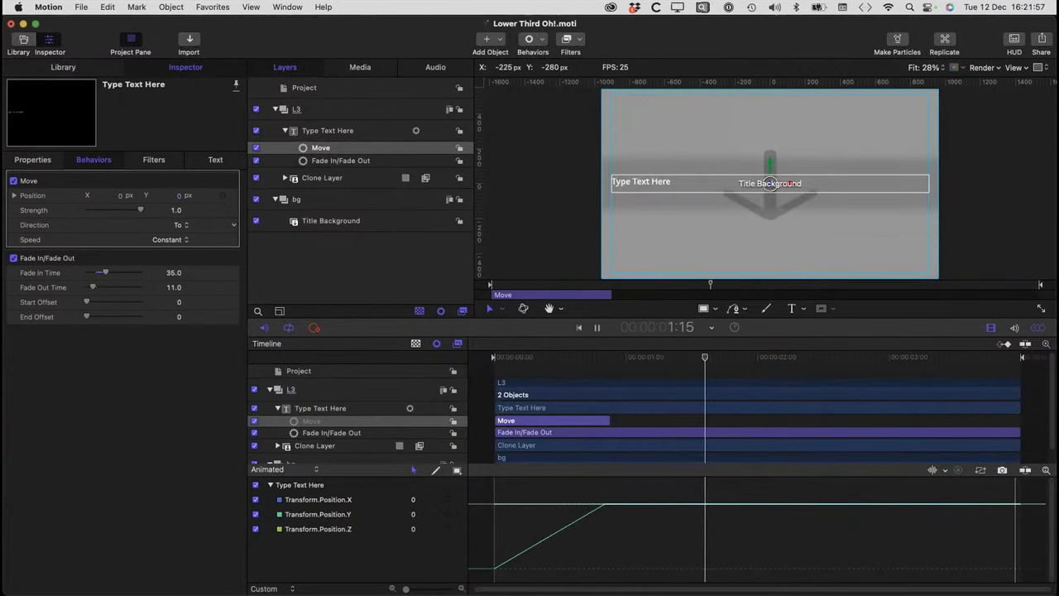
- Set the Move behavior's Direction to From and extend it to end slightly past one second
{"action": "left_click", "coordinate": [180, 225]}
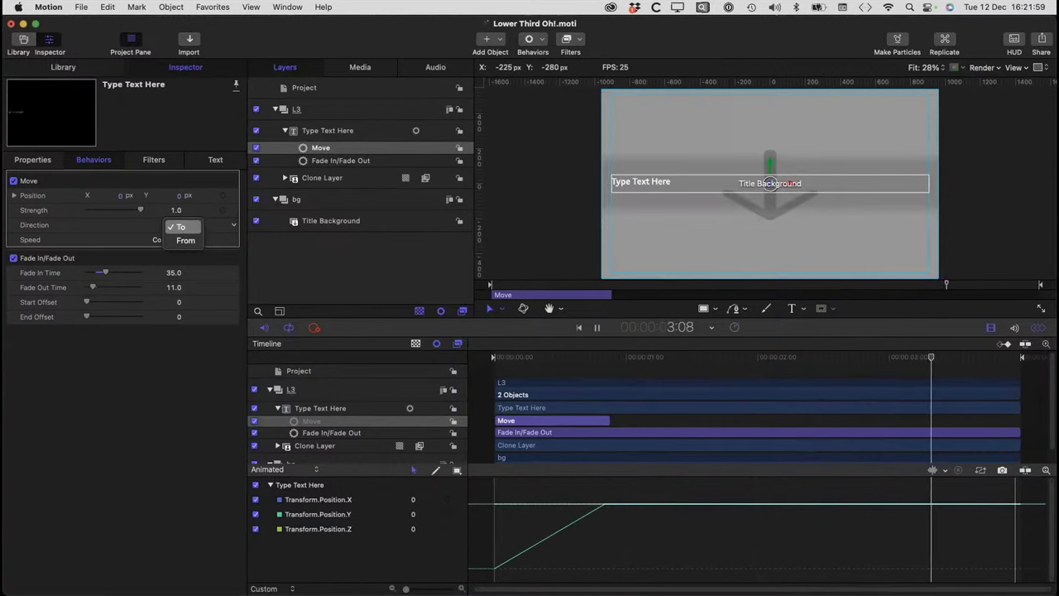
{"action": "left_click", "coordinate": [186, 240]}
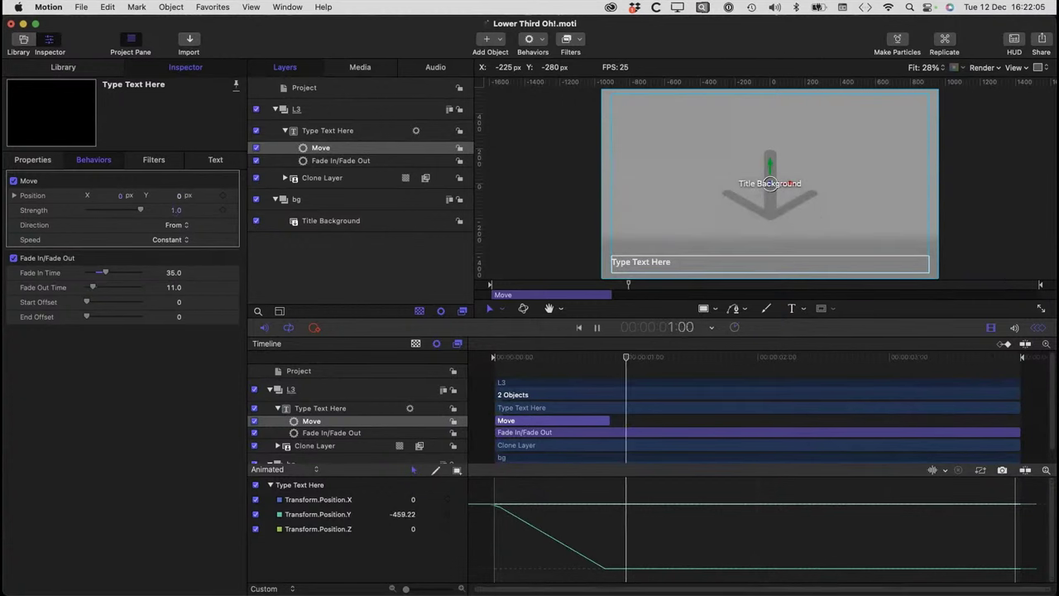
{"action": "left_click_drag", "start_coordinate": [609, 420], "coordinate": [645, 420]}
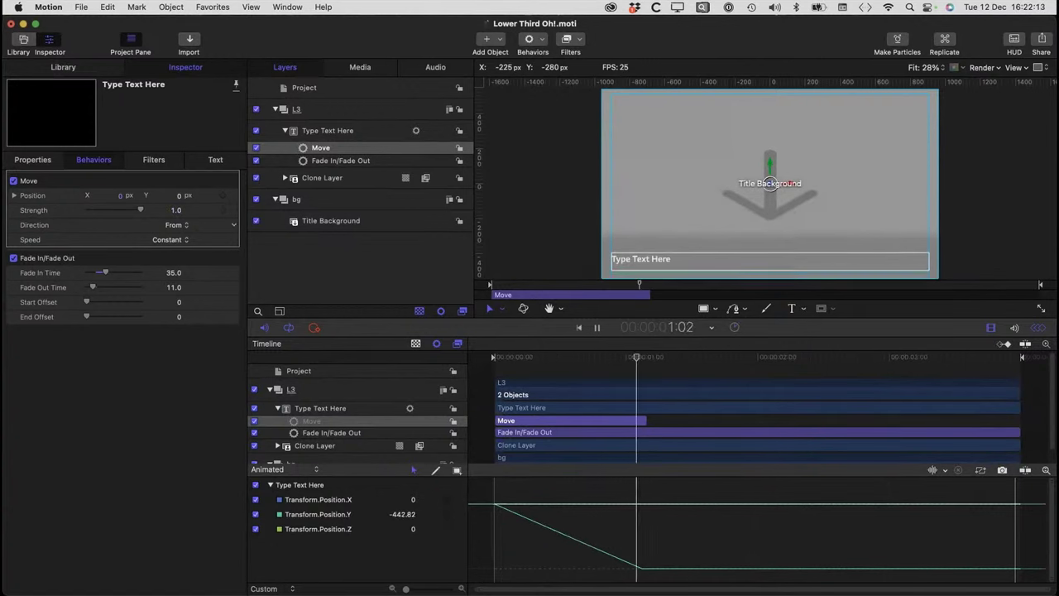
- Compare the Move behavior's To and From directions, keep From, and set its Y position to -697.5 px
{"action": "left_click", "coordinate": [176, 225]}
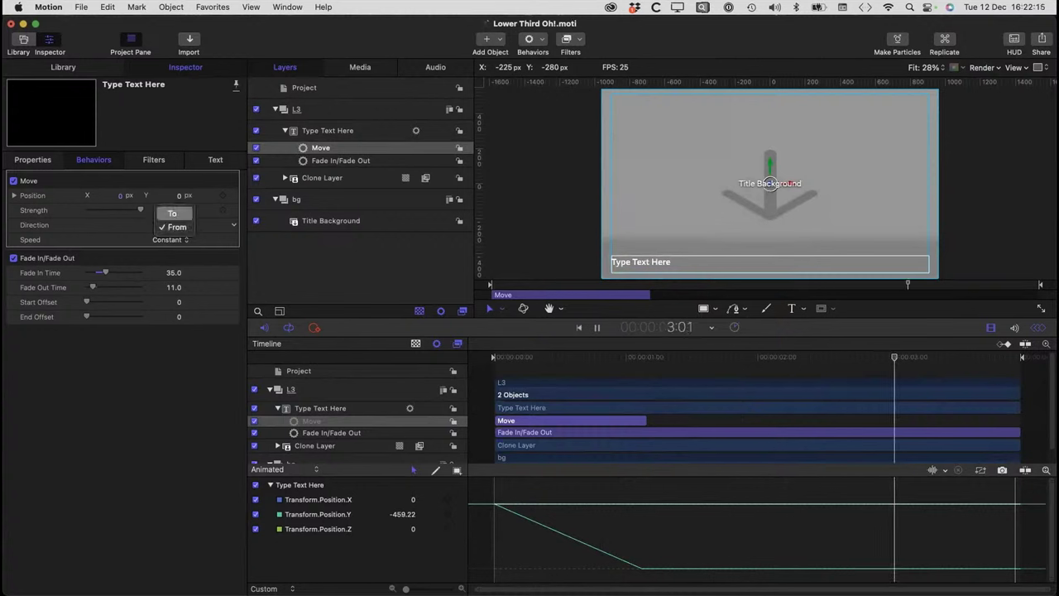
{"action": "left_click", "coordinate": [174, 213]}
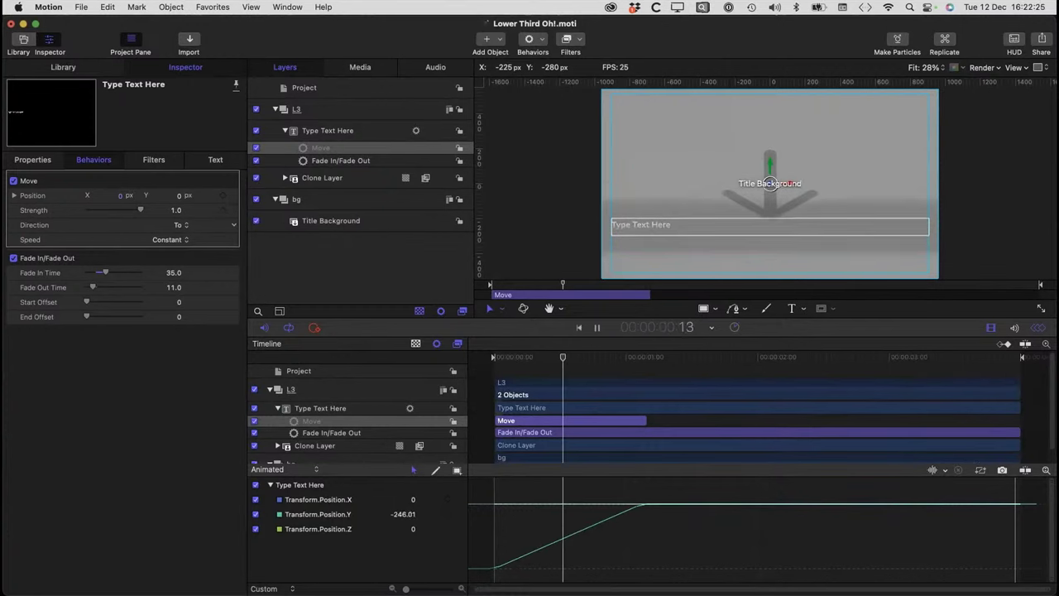
{"action": "left_click", "coordinate": [181, 224]}
{"action": "left_click", "coordinate": [185, 240]}
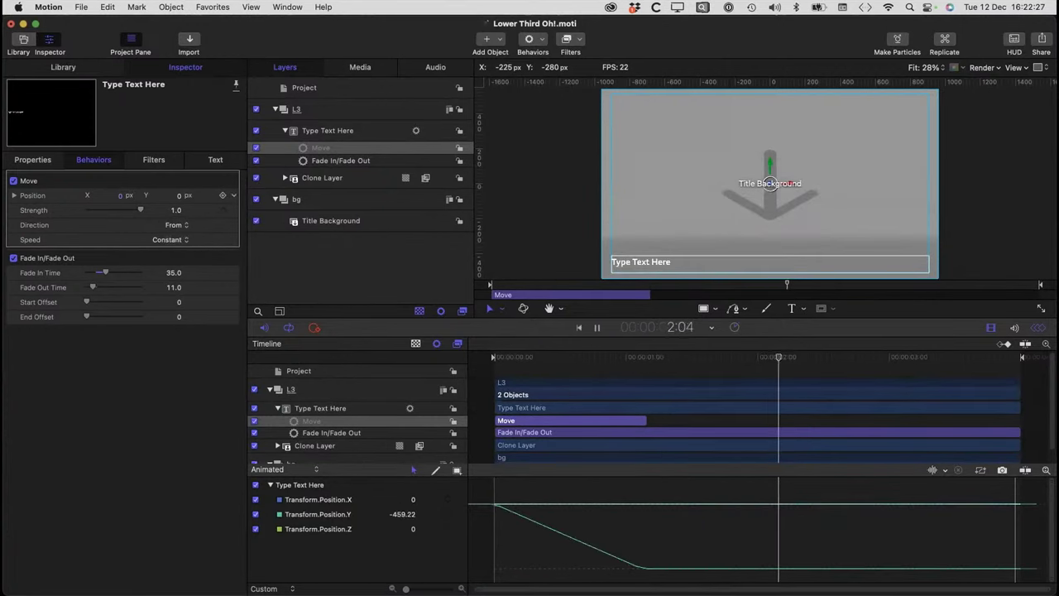
{"action": "left_click_drag", "start_coordinate": [179, 196], "coordinate": [179, 198]}
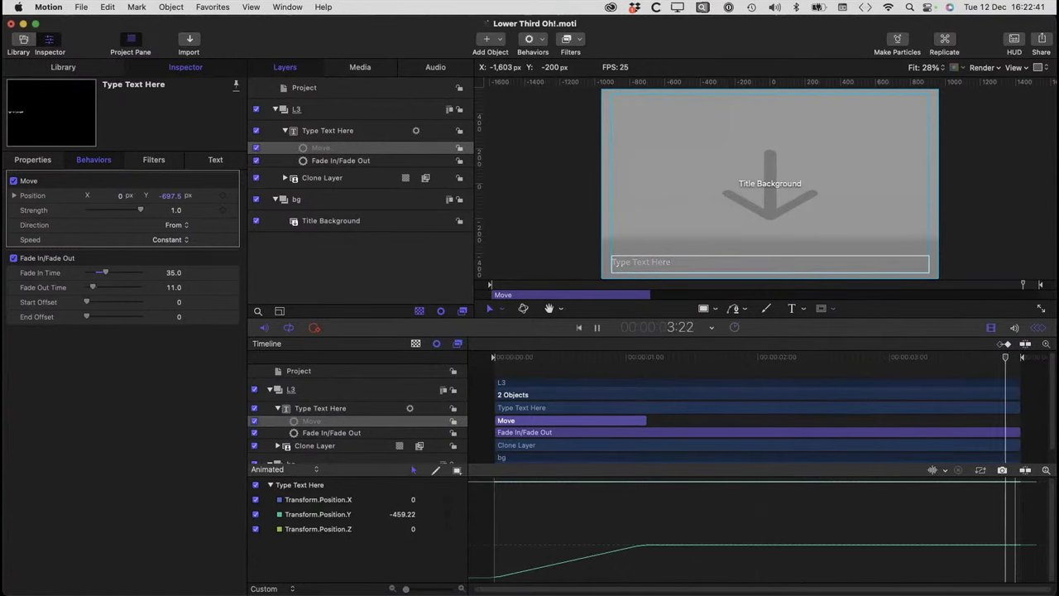
- Inspect the Clone Layer's Rectangle Mask settings and the Type Text Here layer's individual X, Y and Z position values
{"action": "left_click", "coordinate": [286, 178]}
{"action": "left_click", "coordinate": [338, 200]}
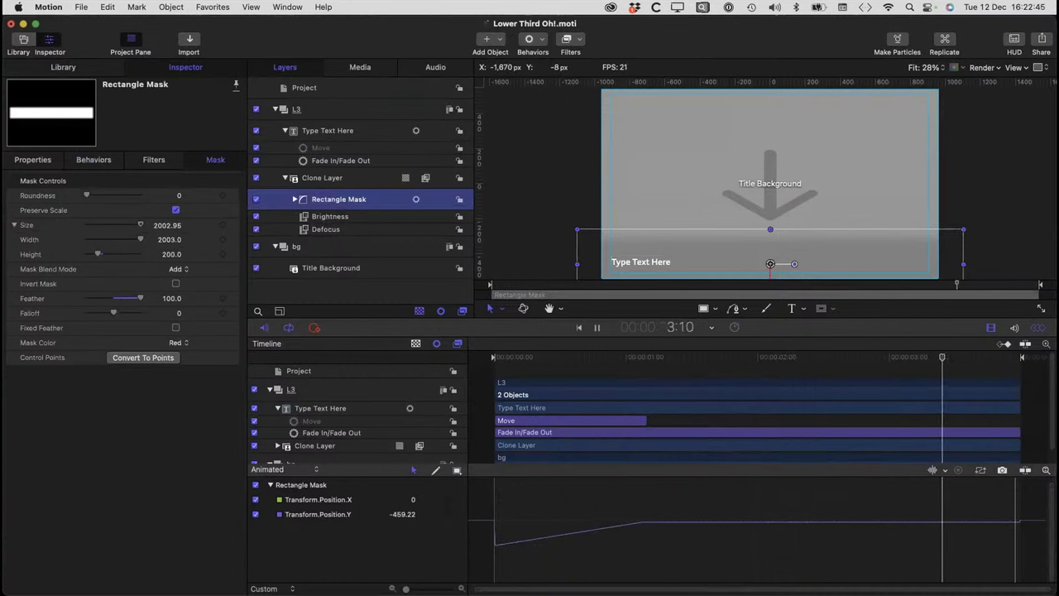
{"action": "left_click", "coordinate": [285, 178]}
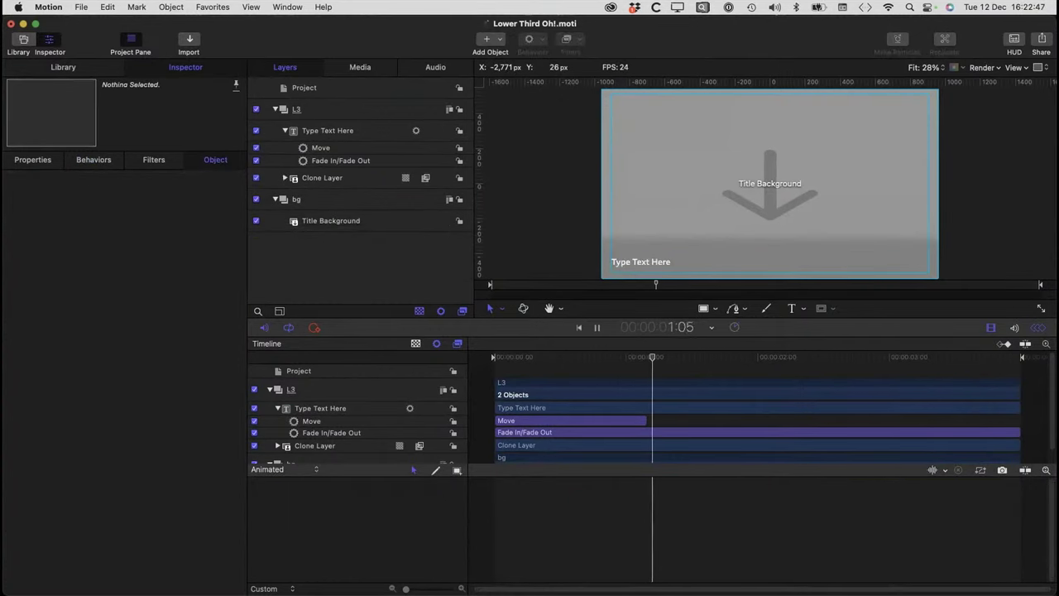
{"action": "left_click", "coordinate": [336, 131]}
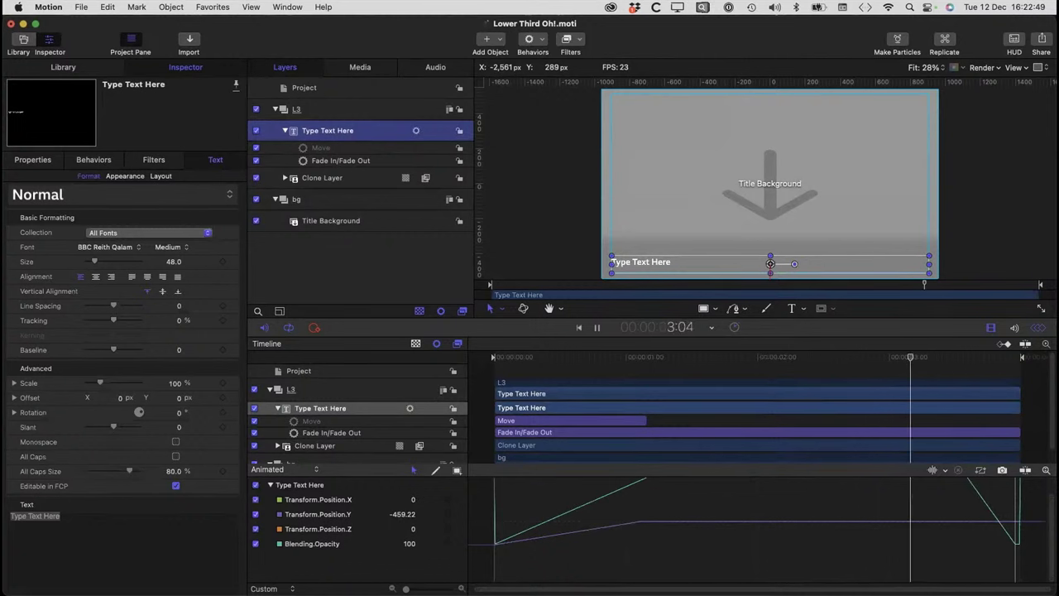
{"action": "key", "text": "F1"}
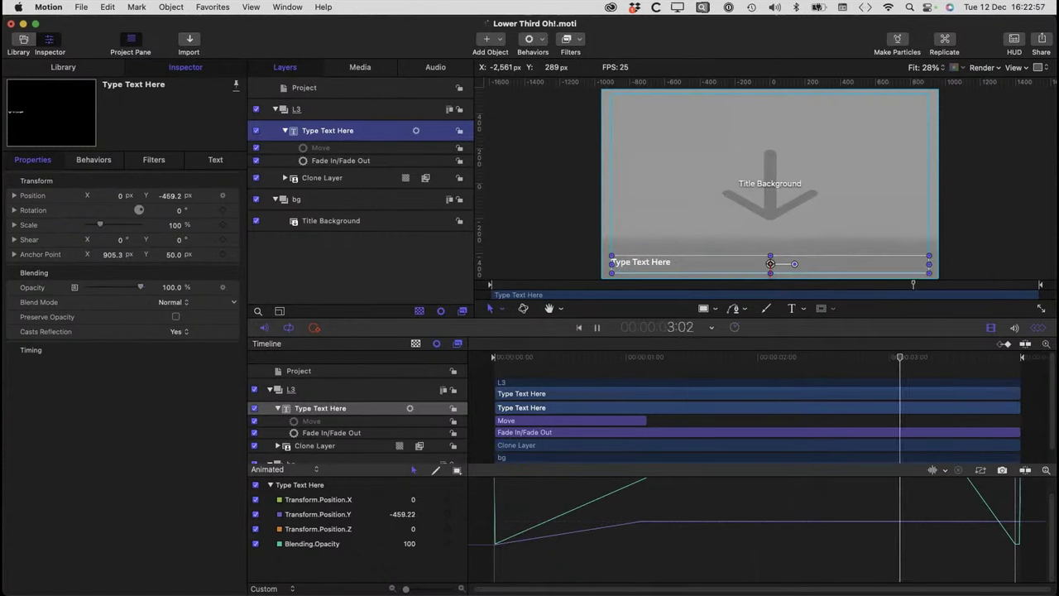
{"action": "left_click", "coordinate": [14, 197]}
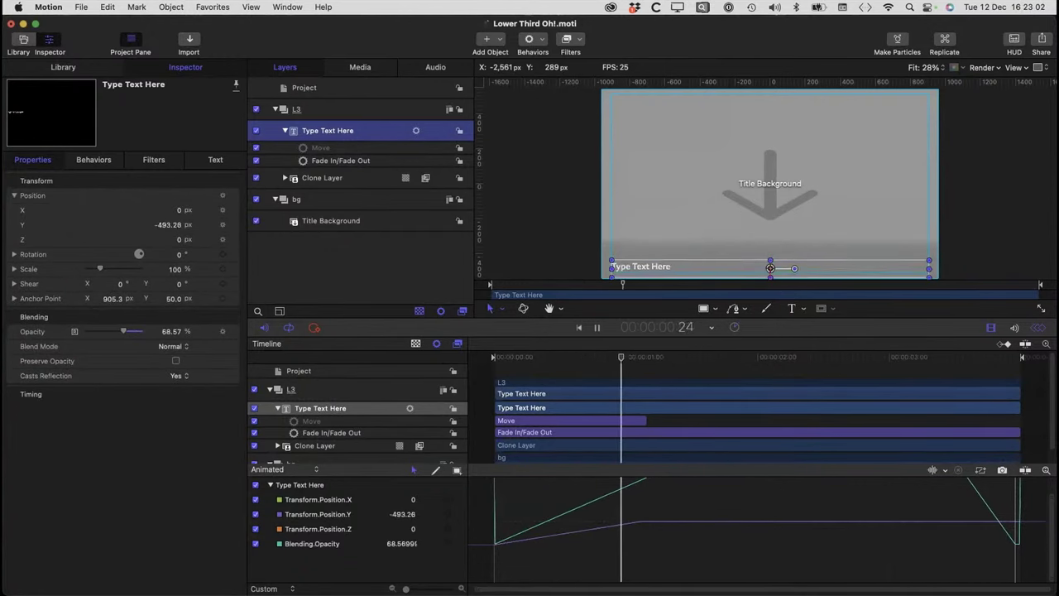
- Try shorter and longer durations for the Move behavior, settling on an end about two-thirds of a second into the title
{"action": "double_click", "coordinate": [320, 148]}
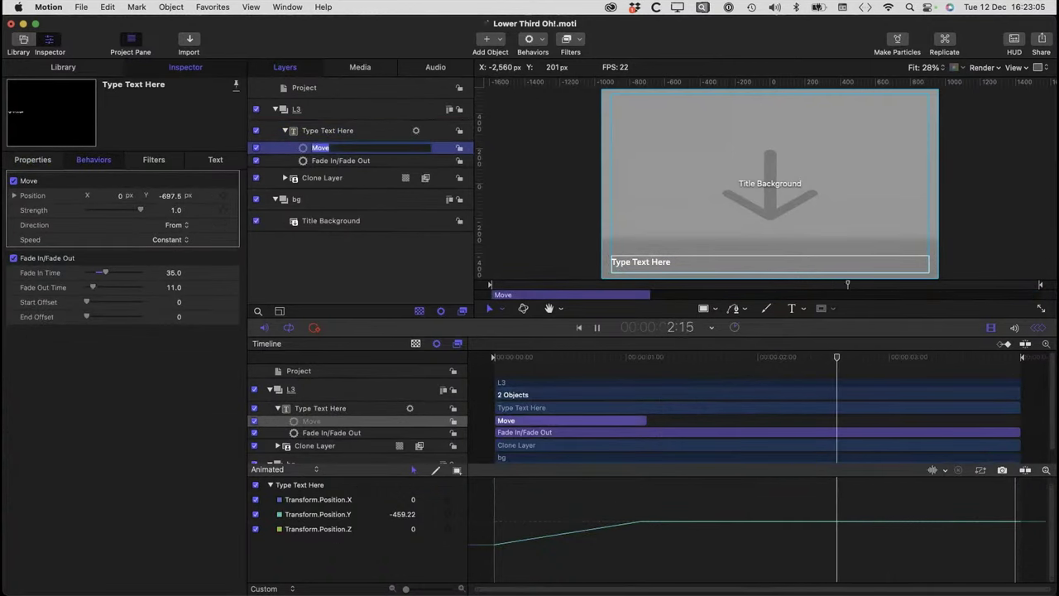
{"action": "left_click", "coordinate": [321, 132]}
{"action": "left_click", "coordinate": [322, 148]}
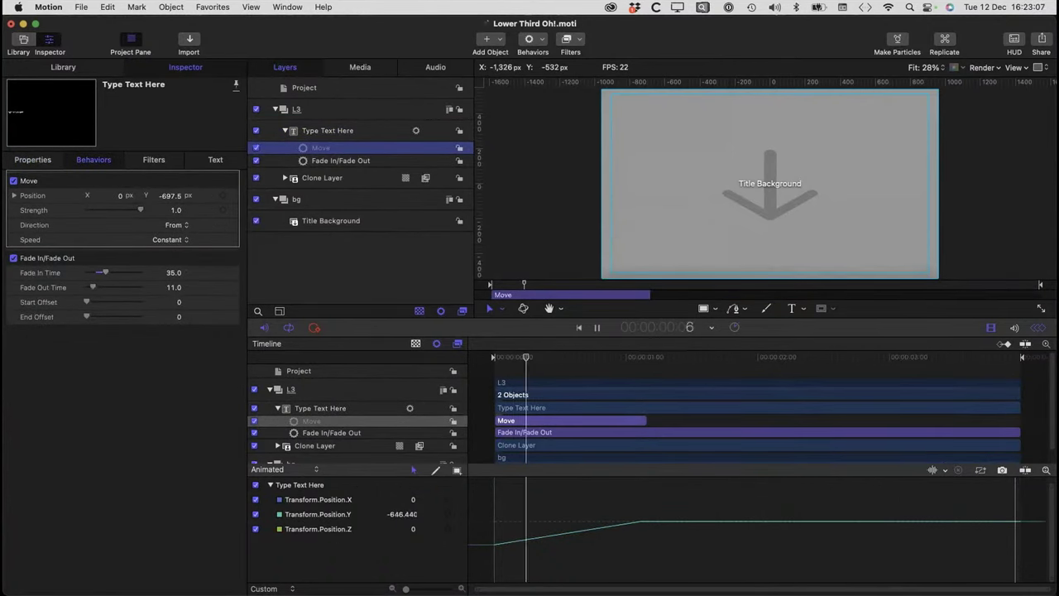
{"action": "left_click_drag", "start_coordinate": [646, 420], "coordinate": [557, 420]}
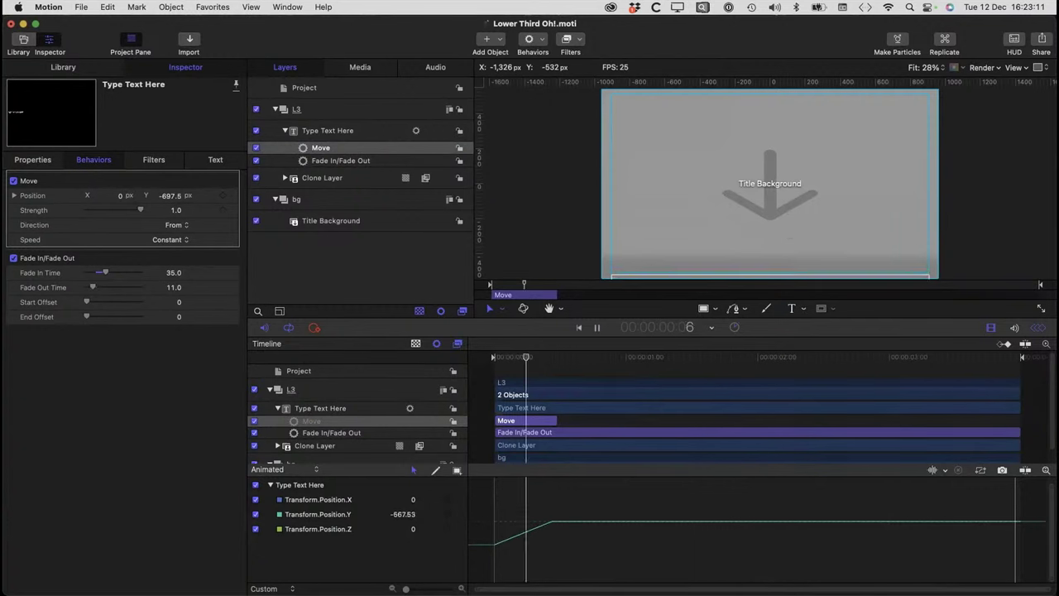
{"action": "left_click_drag", "start_coordinate": [557, 420], "coordinate": [810, 421]}
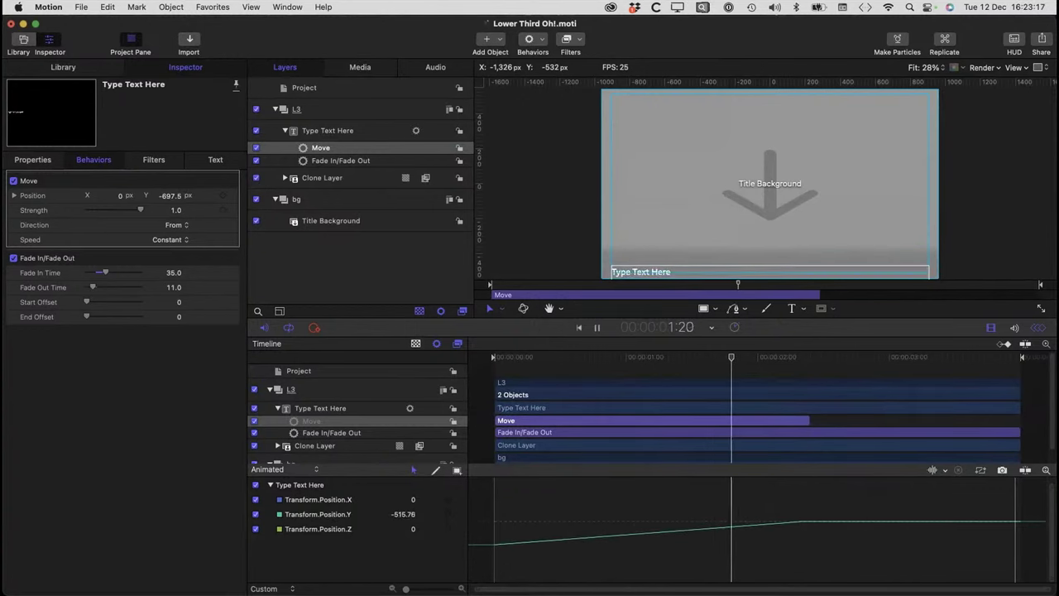
{"action": "left_click_drag", "start_coordinate": [810, 421], "coordinate": [584, 421]}
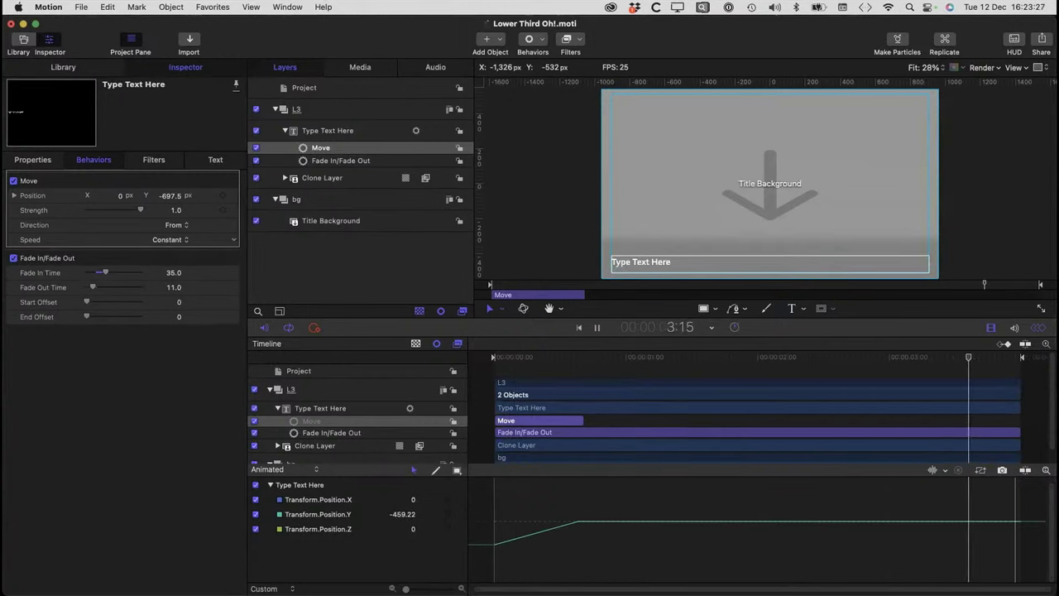
- Try Ease Out as the Move behavior's Speed and switch it to Decelerate
{"action": "left_click", "coordinate": [170, 240]}
{"action": "left_click", "coordinate": [173, 269]}
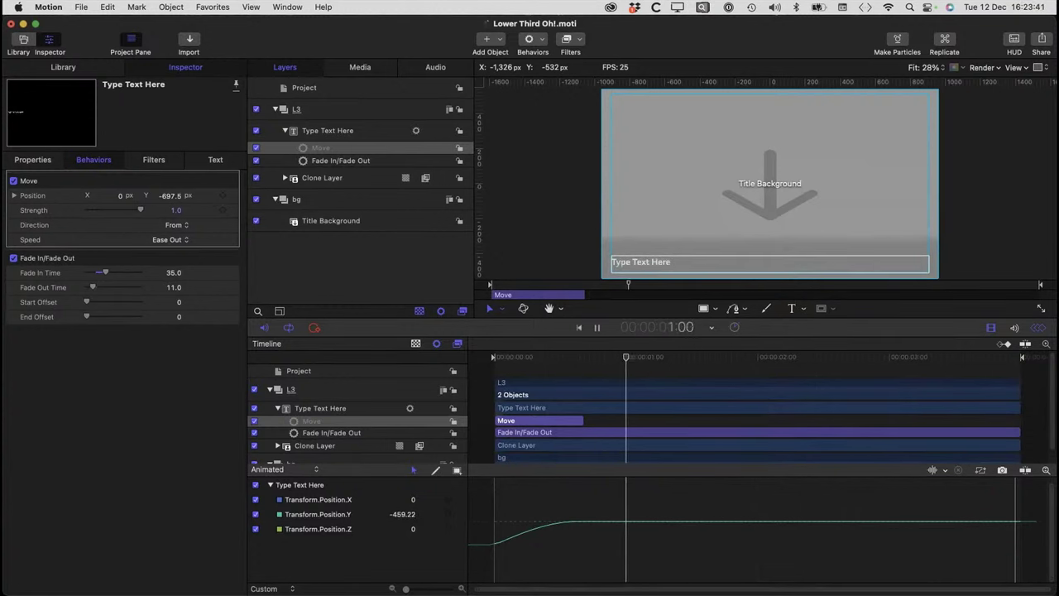
{"action": "left_click", "coordinate": [169, 239]}
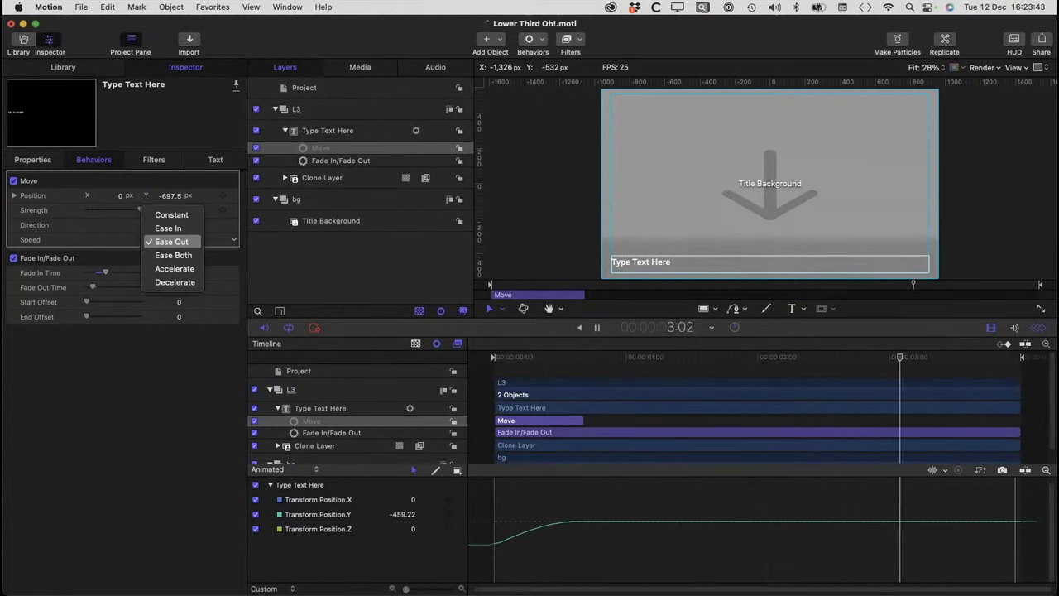
{"action": "left_click", "coordinate": [174, 281]}
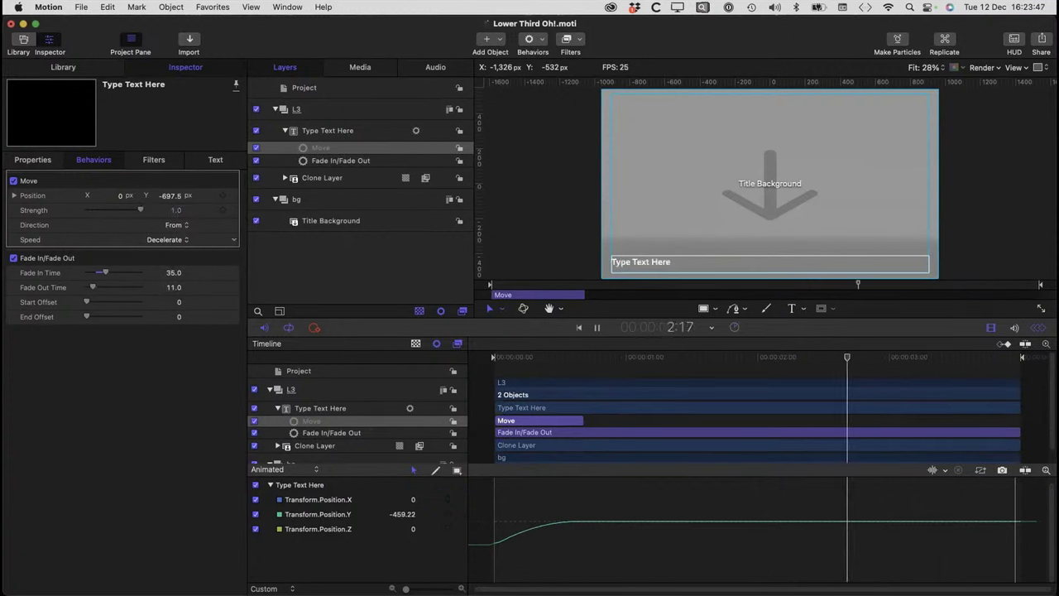
- Set the Move behavior's Y position to -700 px, and save the project with playback stopped
{"action": "double_click", "coordinate": [171, 196]}
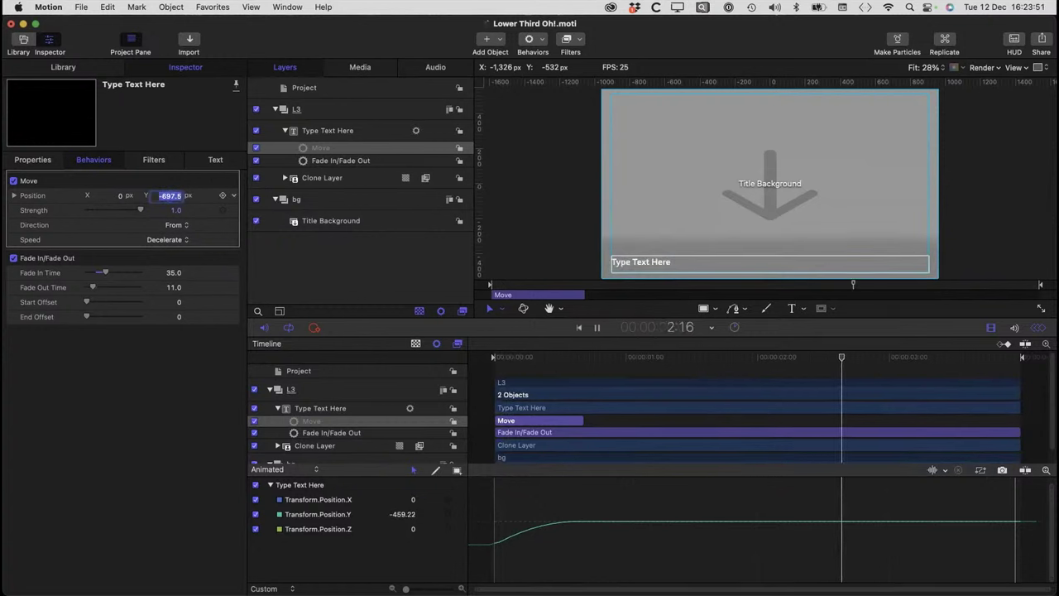
{"action": "type", "text": "-700"}
{"action": "key", "text": "Return"}
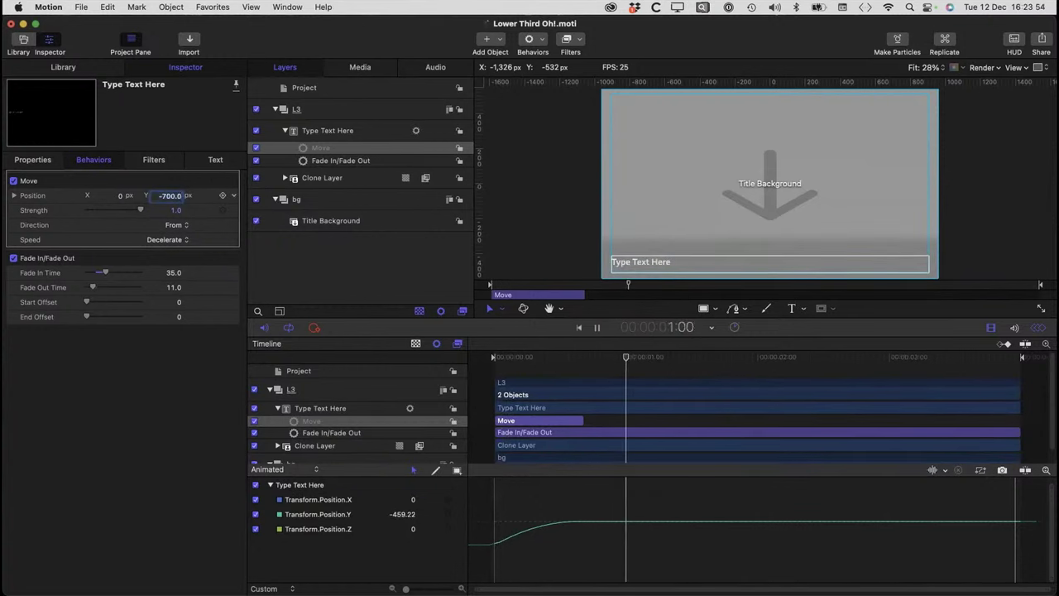
{"action": "key", "text": "space"}
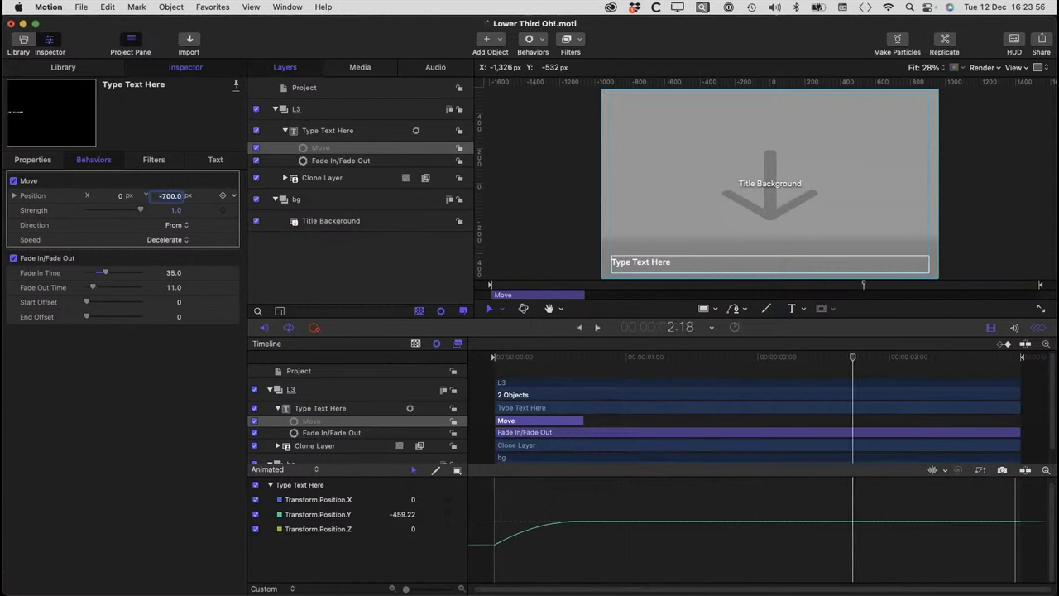
{"action": "left_click", "coordinate": [81, 7]}
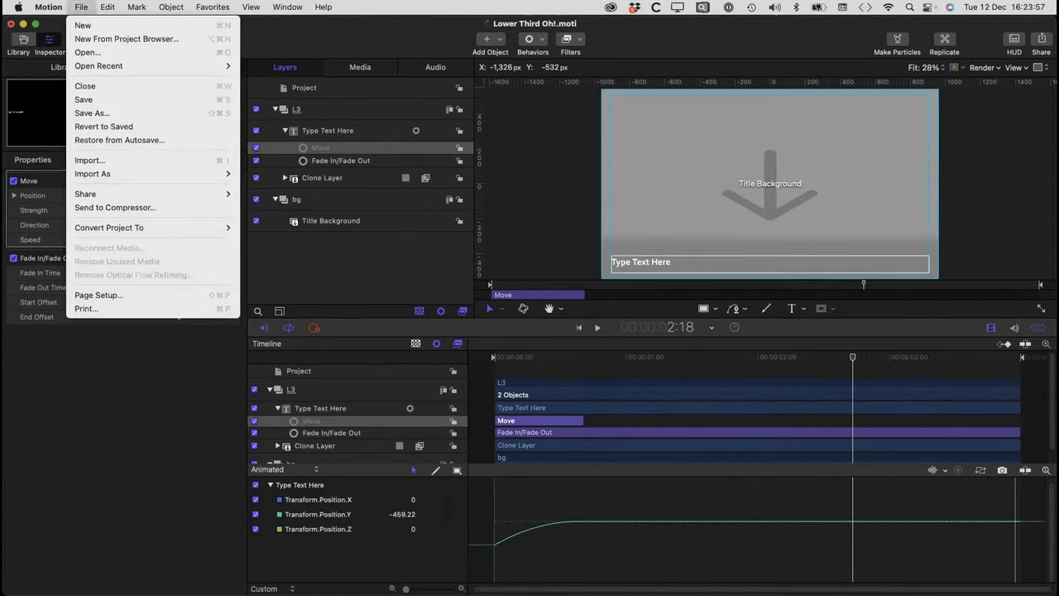
{"action": "left_click", "coordinate": [84, 99]}
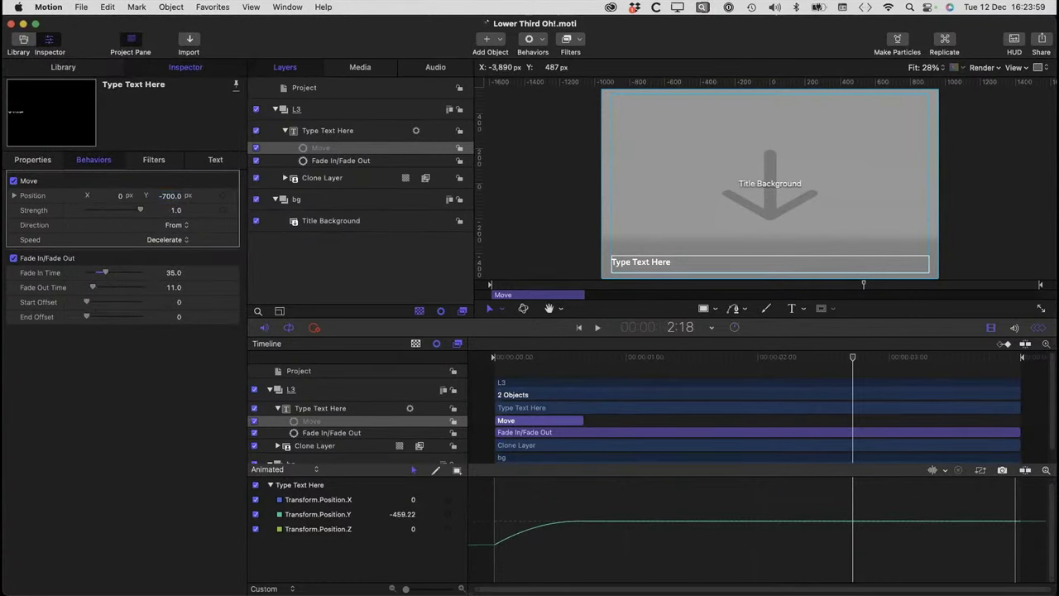
- Switch to Final Cut Pro and replace the existing timeline title with the updated Lower Third Oh! title
{"action": "key", "text": "super+Tab"}
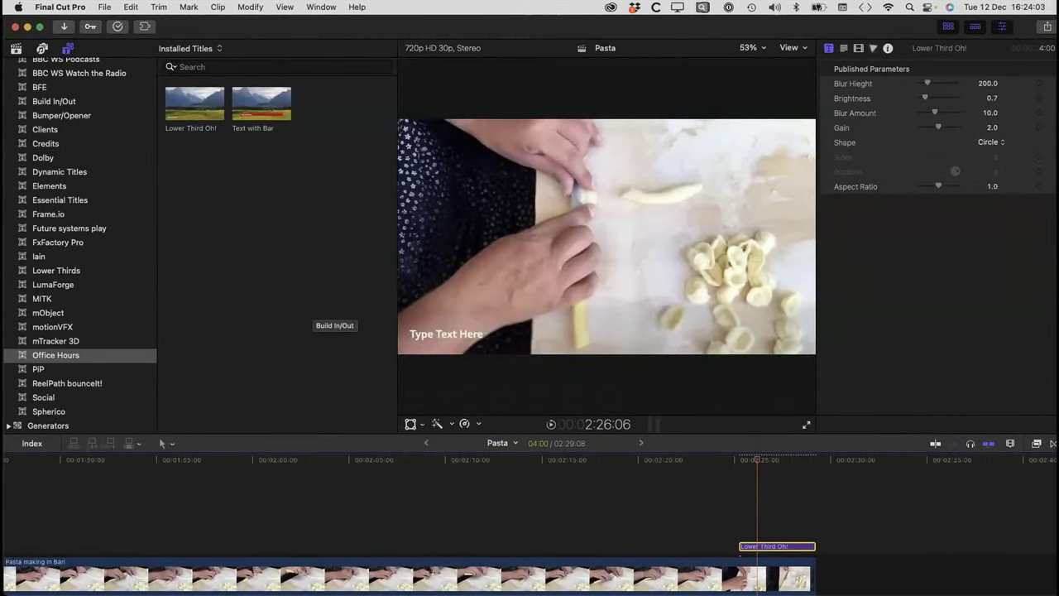
{"action": "left_click_drag", "start_coordinate": [196, 106], "coordinate": [777, 546]}
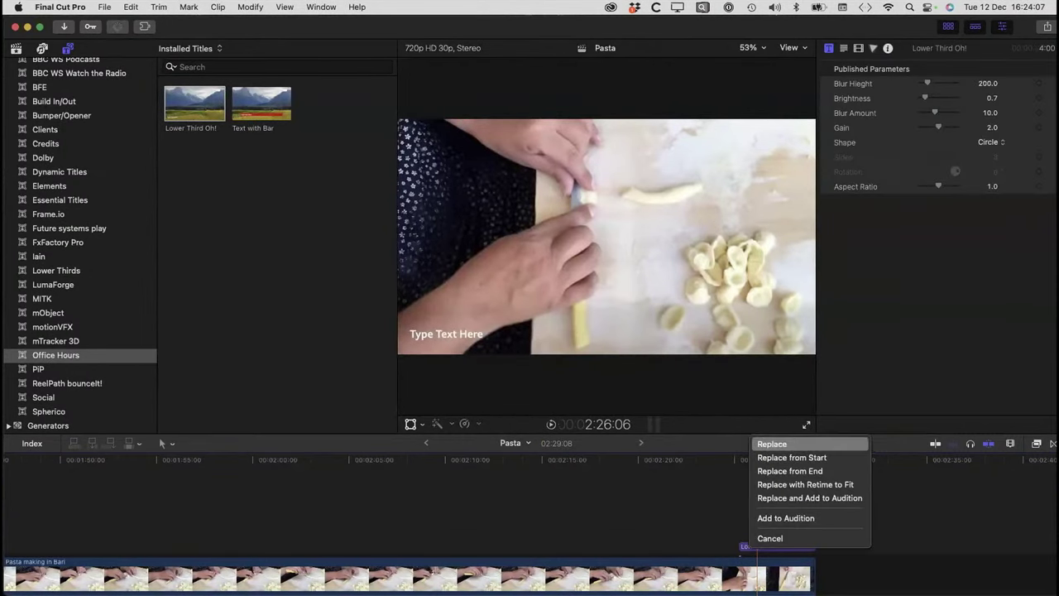
{"action": "left_click", "coordinate": [770, 445]}
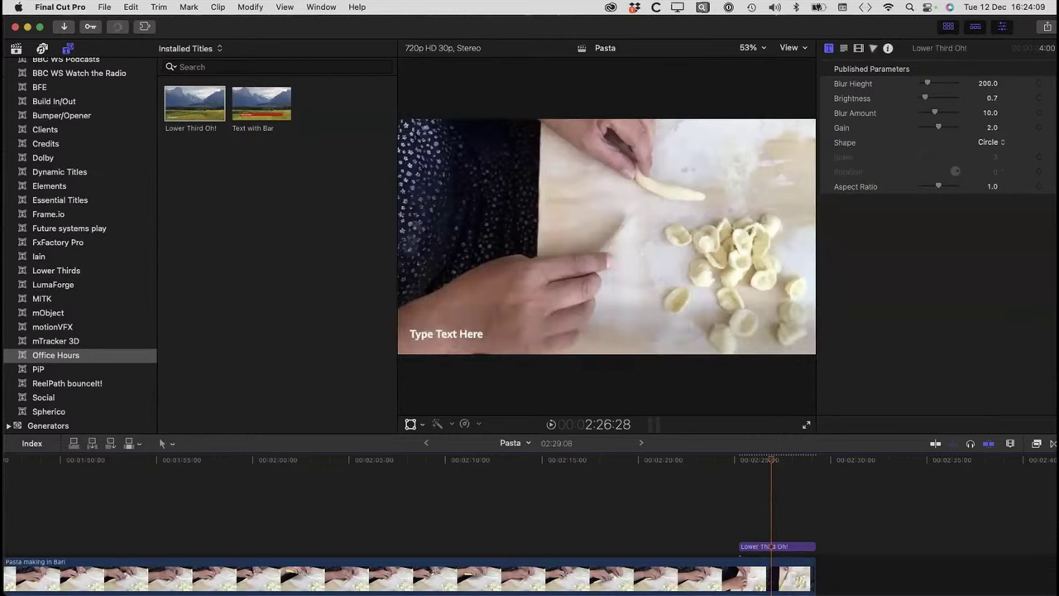
- Replace the lower third's text with a short greeting containing the person's name, and play the title in the timeline
{"action": "key", "text": "Up"}
{"action": "left_click", "coordinate": [768, 547]}
{"action": "left_click", "coordinate": [844, 48]}
{"action": "key", "text": "super+a"}
{"action": "type", "text": "Hello Alex"}
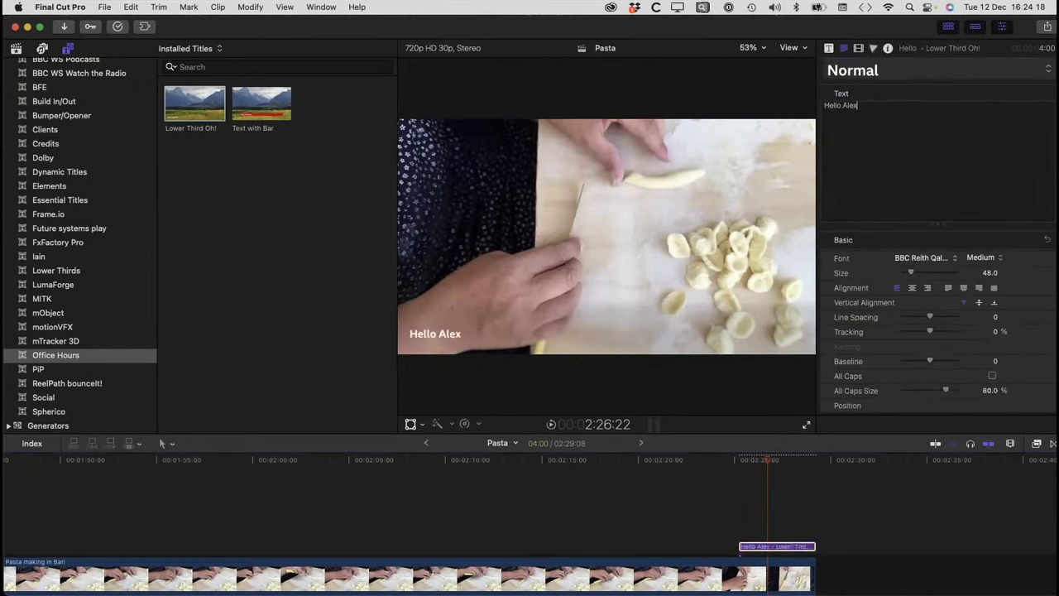
{"action": "type", "text": ", Alex Here!"}
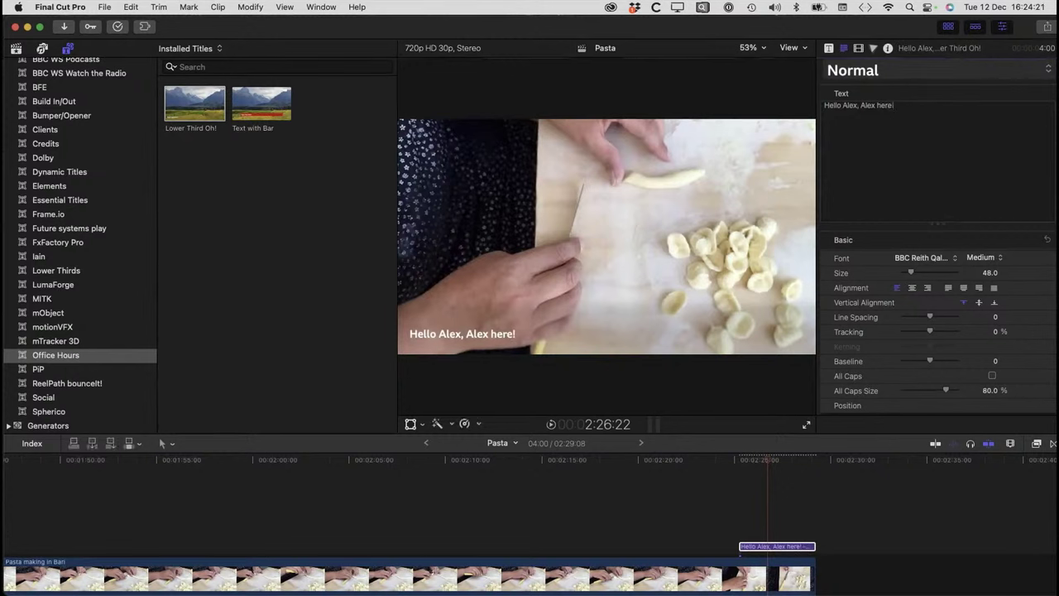
{"action": "key", "text": "space"}
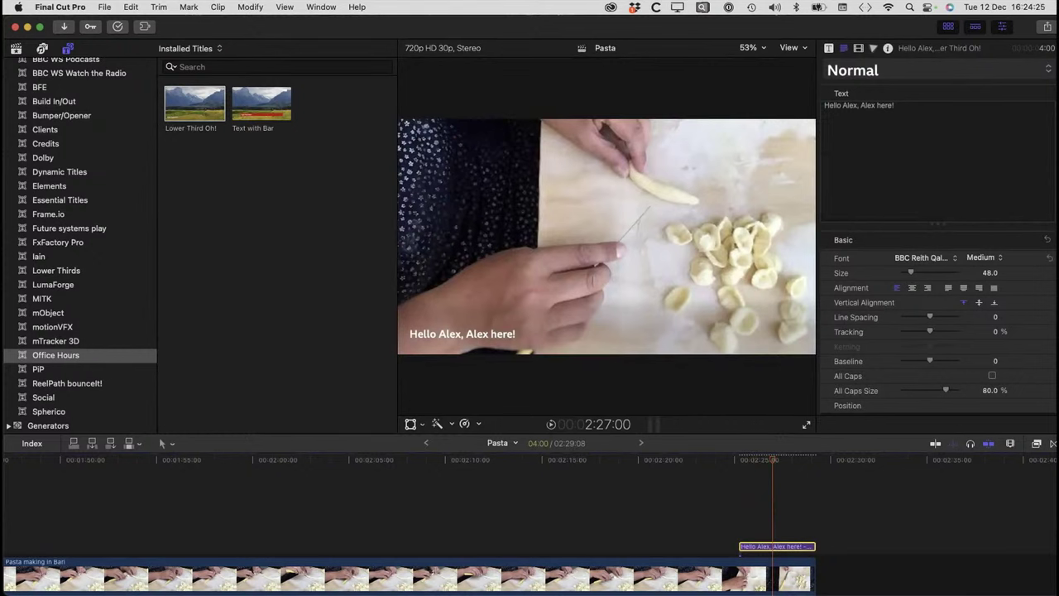
- Set the lower-third title's font to Bebas Neue and move the playhead within the title to check it
{"action": "left_click", "coordinate": [925, 258]}
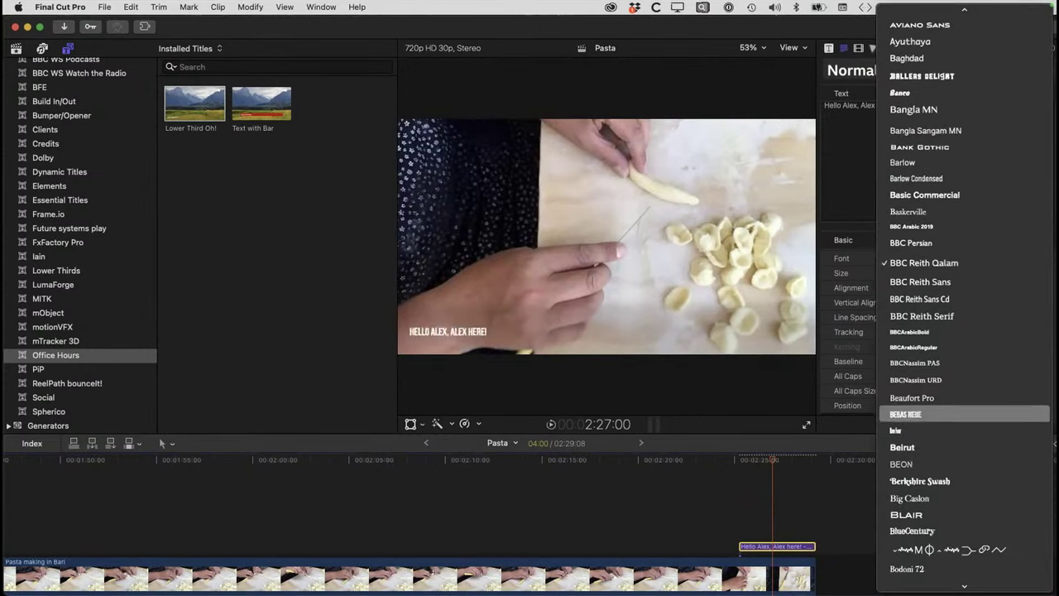
{"action": "key", "text": "Return"}
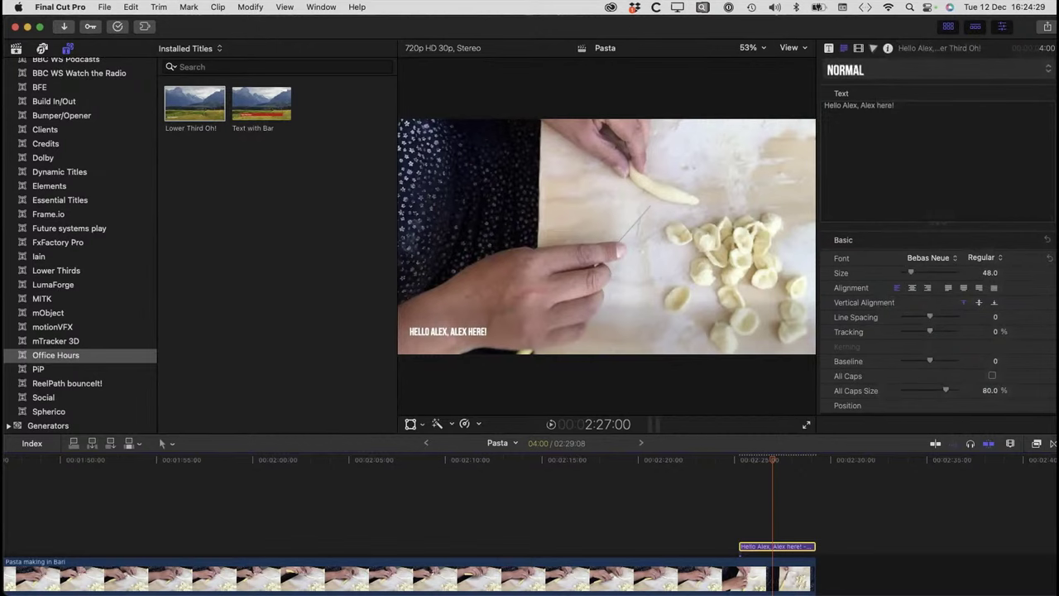
{"action": "mouse_move", "coordinate": [773, 459]}
{"action": "left_mouse_down"}
{"action": "mouse_move", "coordinate": [754, 459]}
{"action": "mouse_move", "coordinate": [774, 459]}
{"action": "left_mouse_up"}
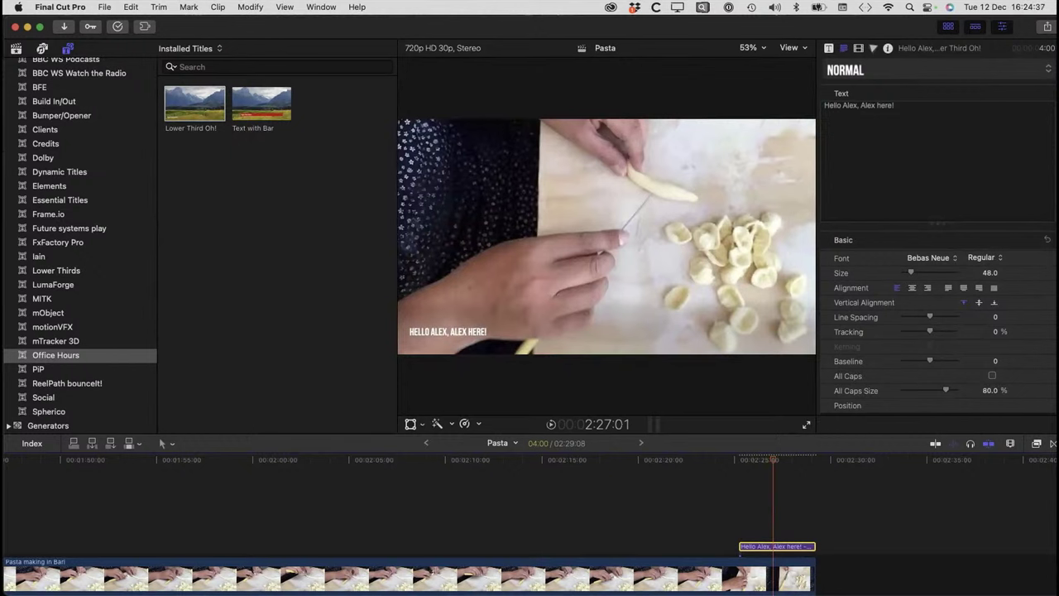
{"action": "left_click_drag", "start_coordinate": [774, 459], "coordinate": [765, 460]}
- Switch to Motion and turn off Editable in FCP for the Type Text Here layer
{"action": "key", "text": "super+Tab"}
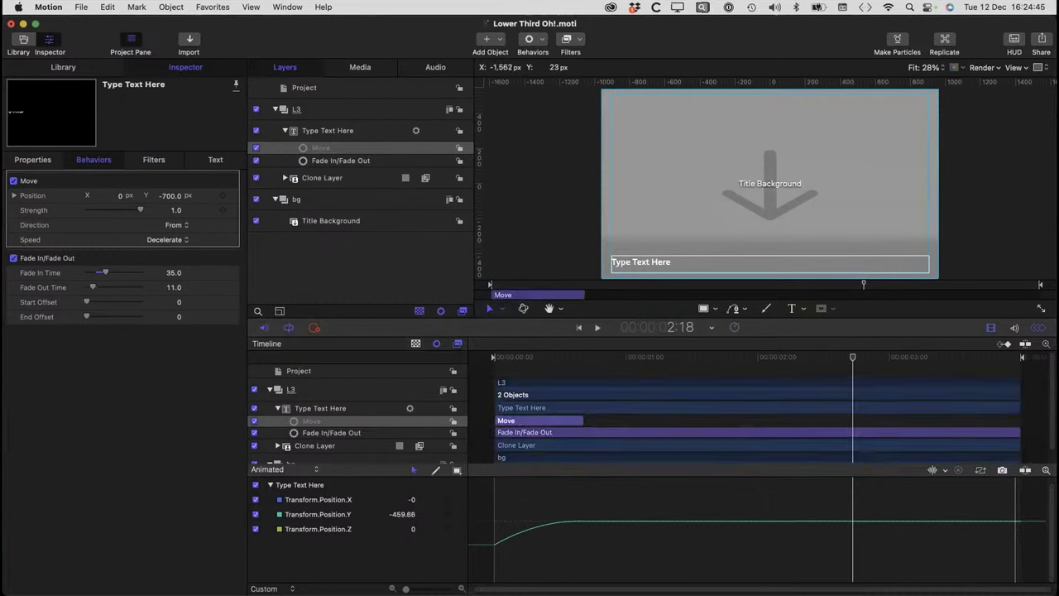
{"action": "left_click", "coordinate": [327, 180]}
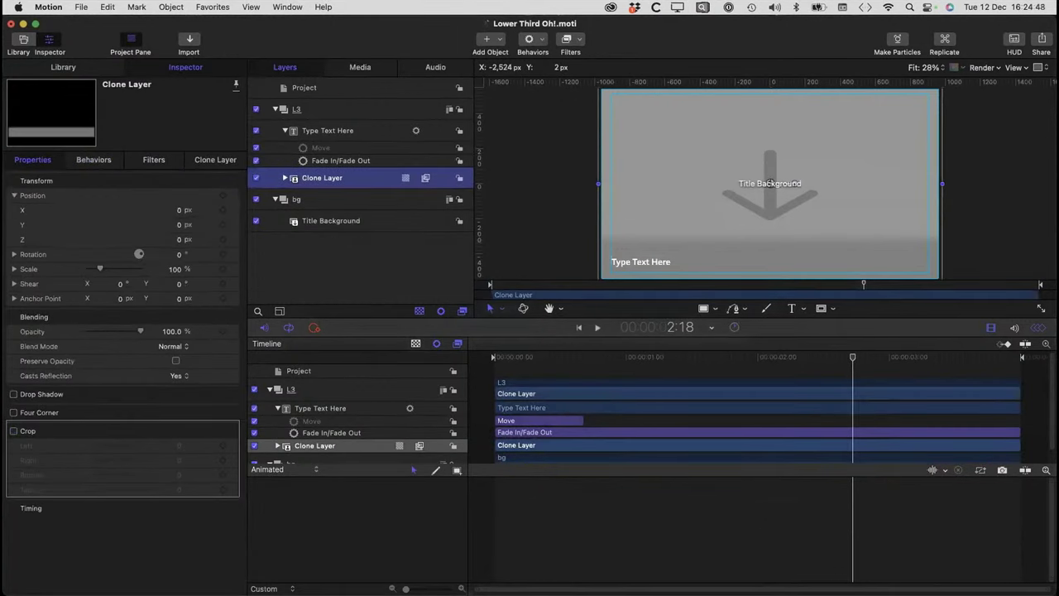
{"action": "left_click", "coordinate": [771, 264]}
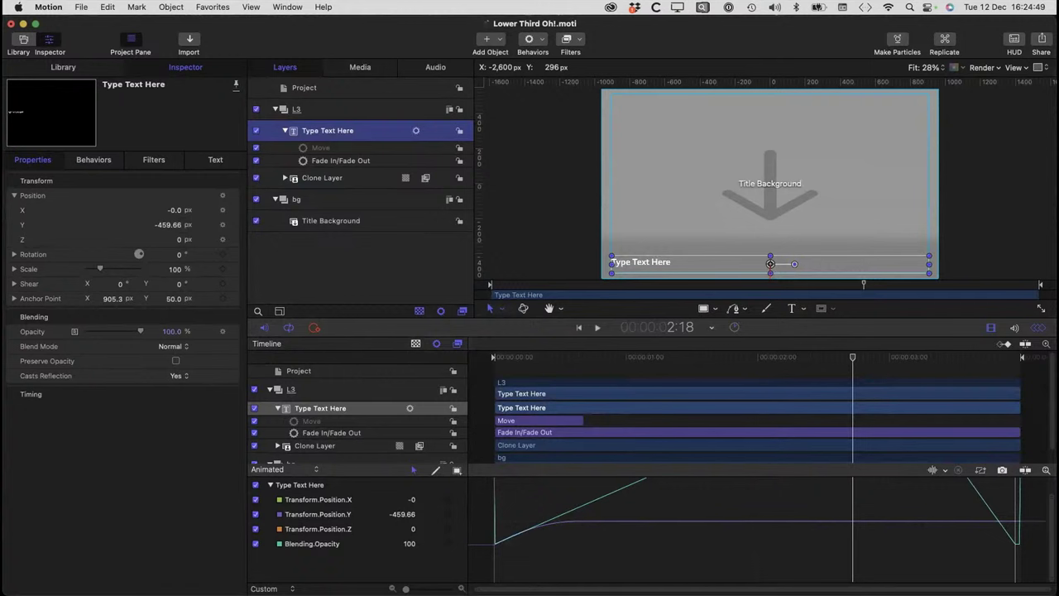
{"action": "left_click", "coordinate": [215, 159]}
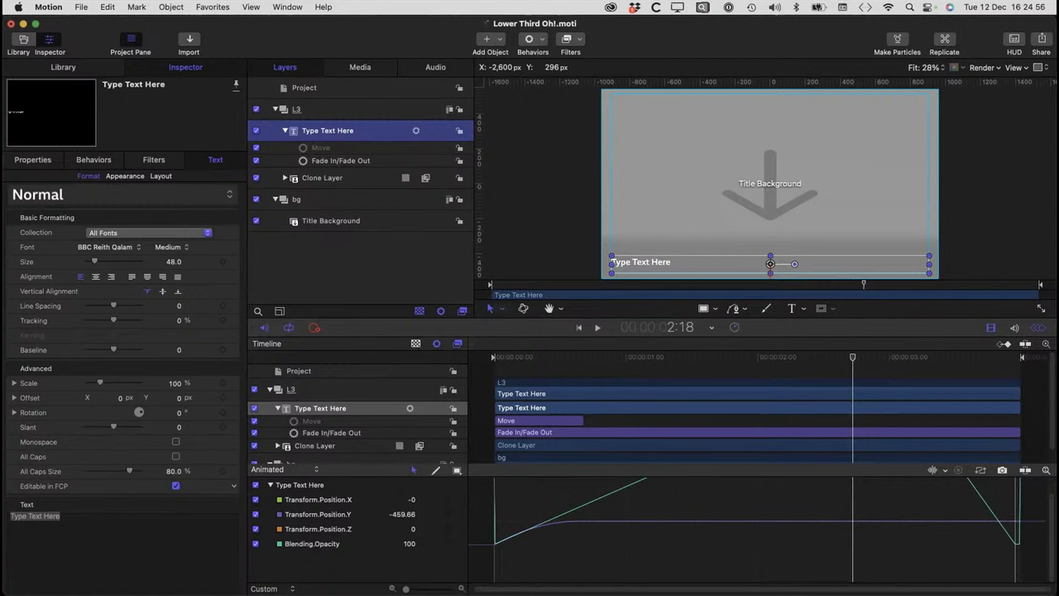
{"action": "left_click", "coordinate": [176, 486]}
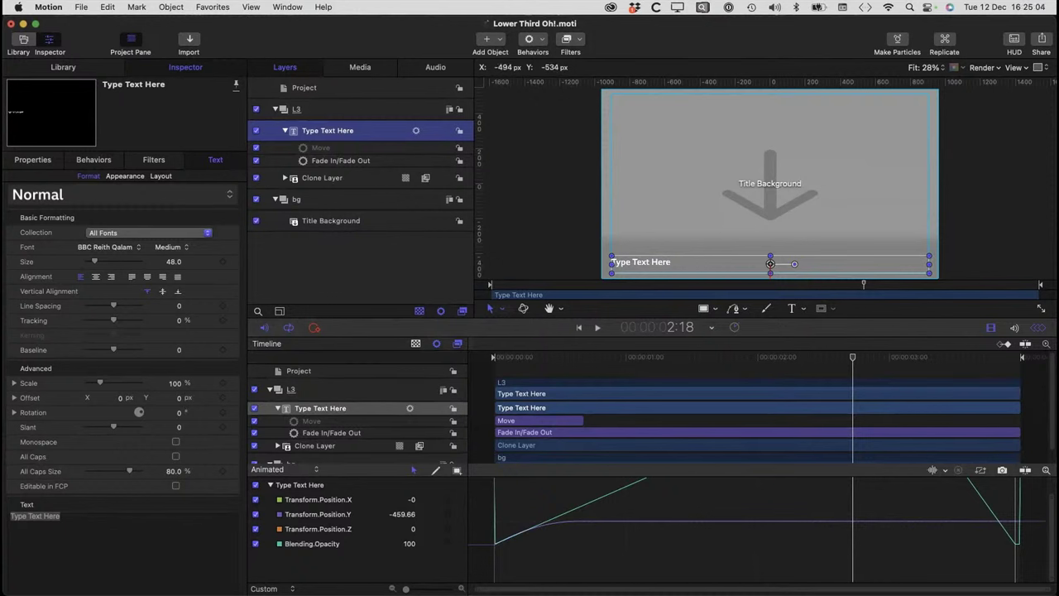
- Publish the Text parameter, move it to the head of the project's published parameters, and shorten its text field
{"action": "left_click", "coordinate": [233, 504]}
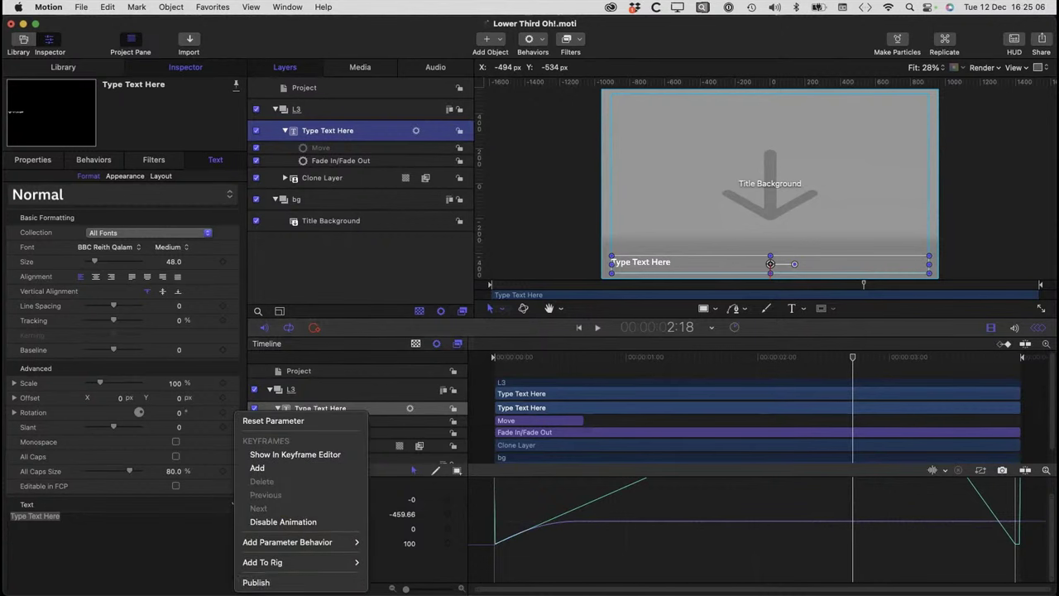
{"action": "left_click", "coordinate": [258, 582]}
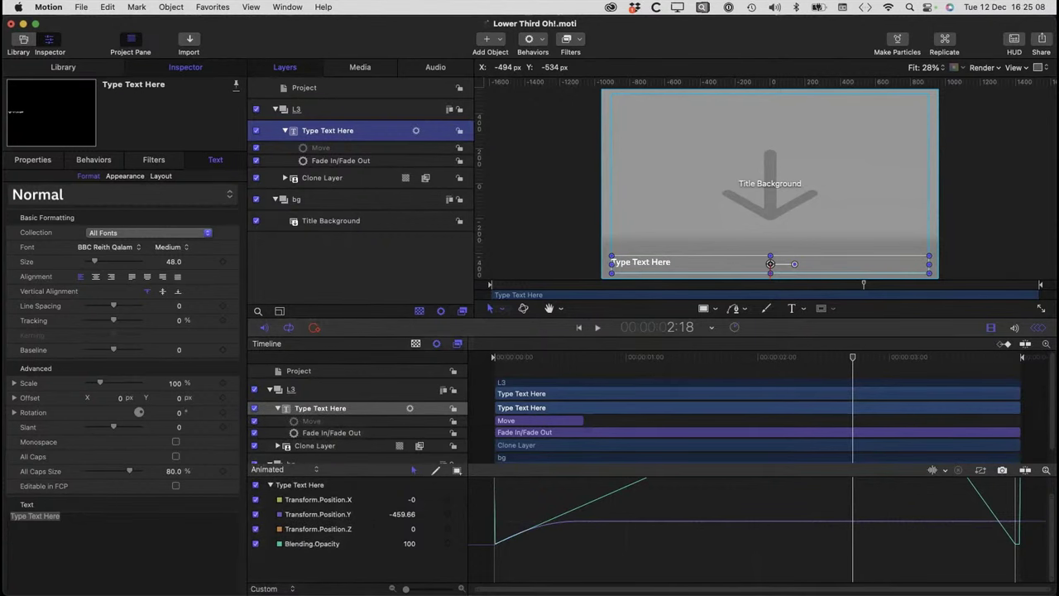
{"action": "left_click", "coordinate": [303, 88]}
{"action": "left_click_drag", "start_coordinate": [27, 325], "coordinate": [27, 208]}
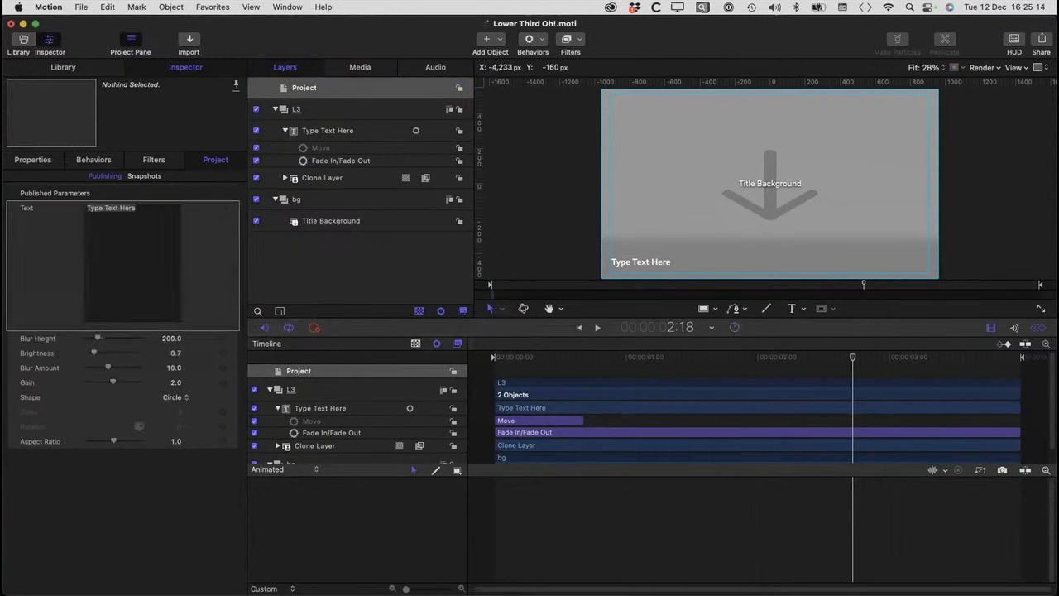
{"action": "left_click_drag", "start_coordinate": [133, 330], "coordinate": [132, 264]}
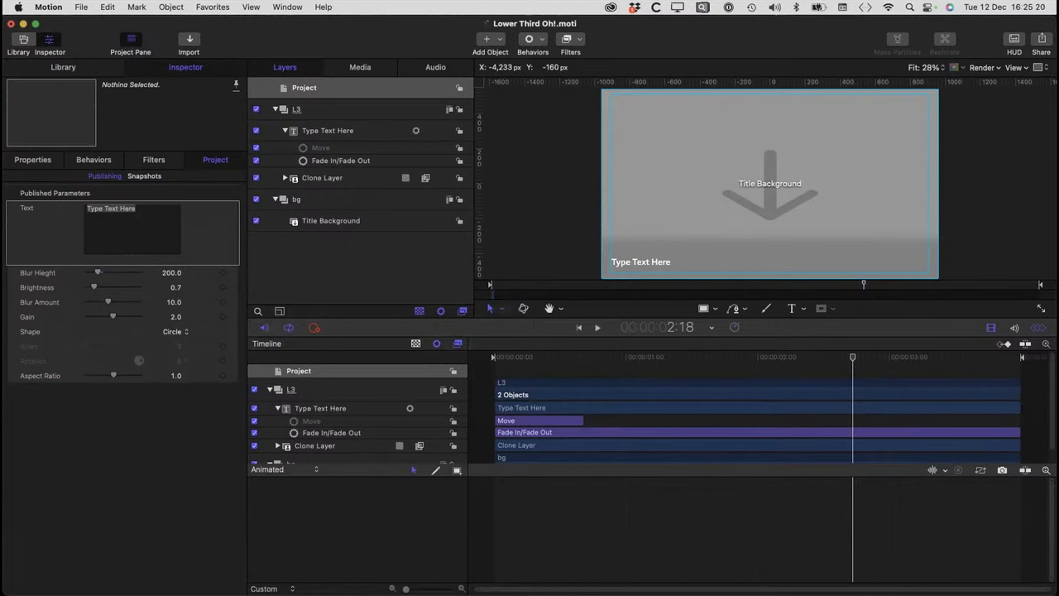
- Publish the Font, Size and Alignment parameters of the Type Text Here layer
{"action": "left_click", "coordinate": [326, 130]}
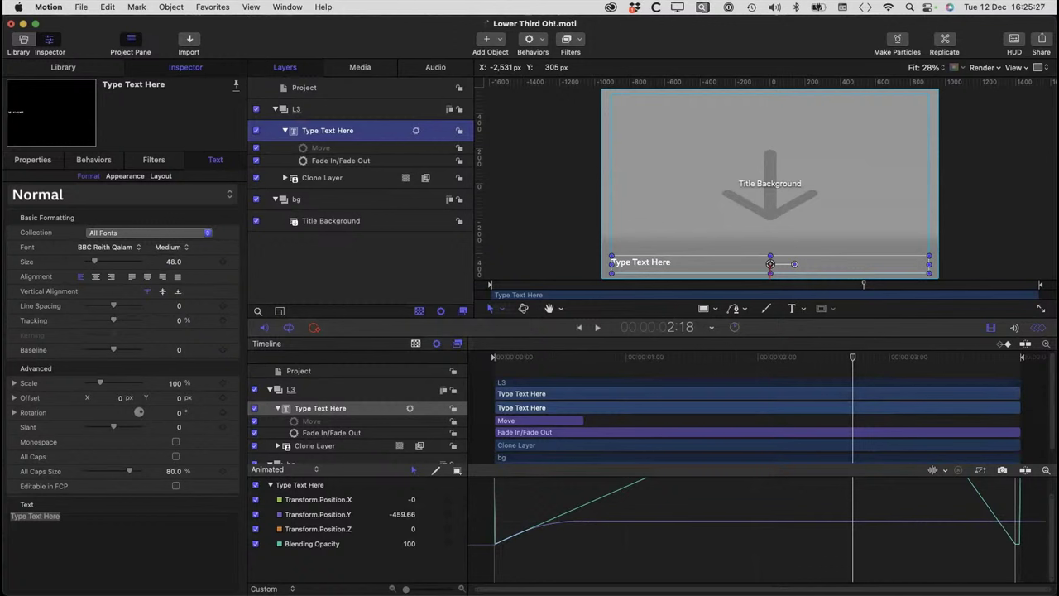
{"action": "left_click", "coordinate": [234, 247]}
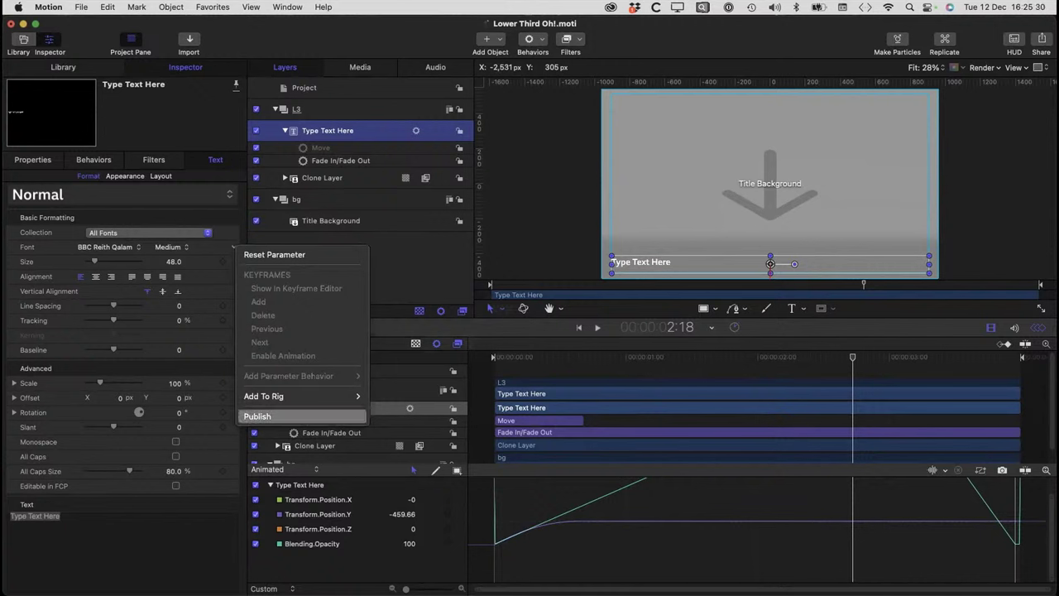
{"action": "left_click", "coordinate": [257, 416]}
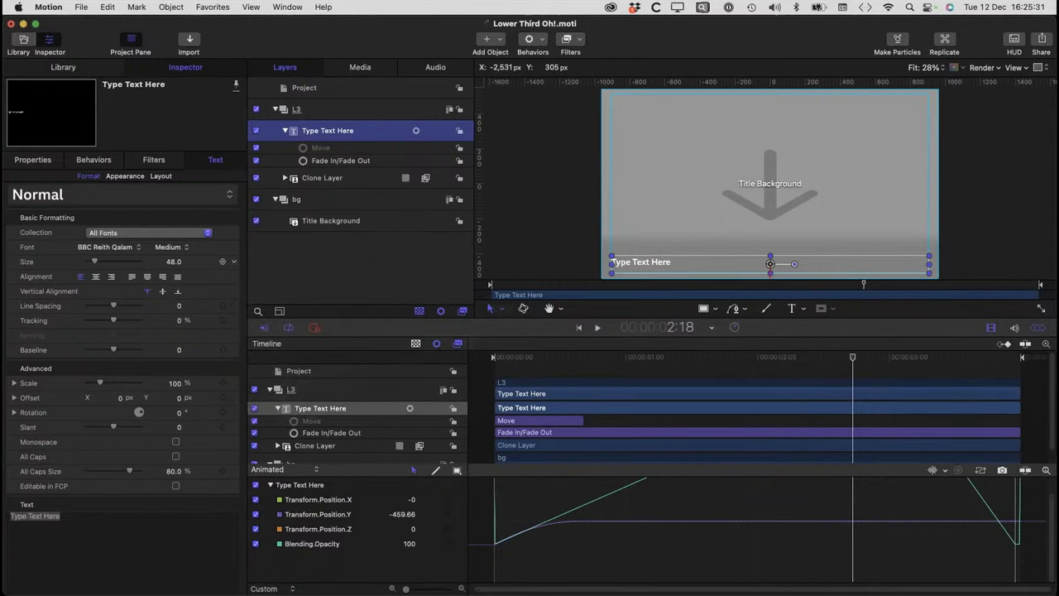
{"action": "left_click", "coordinate": [222, 262]}
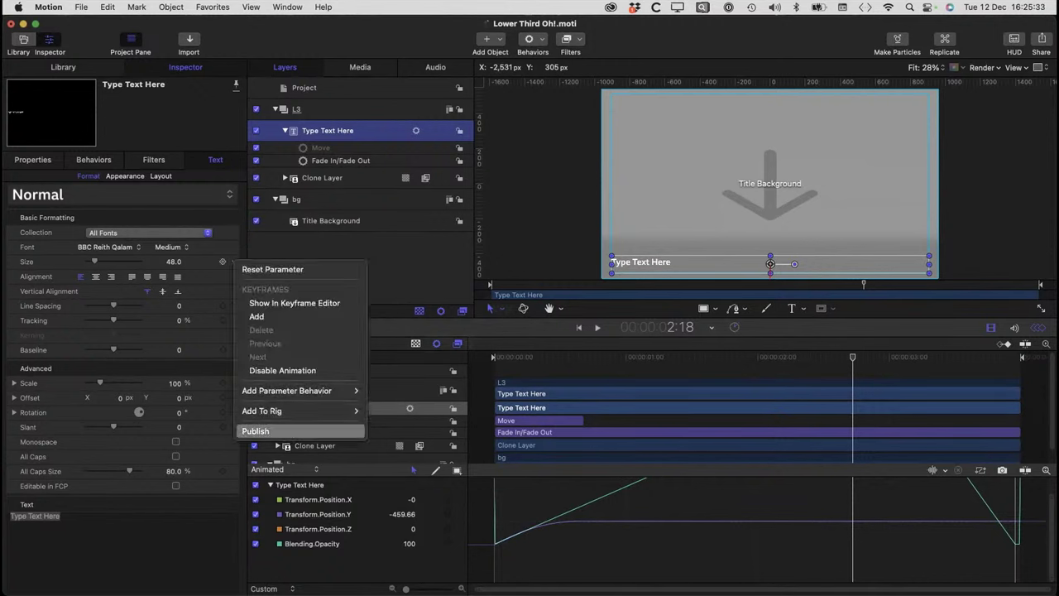
{"action": "left_click", "coordinate": [257, 431]}
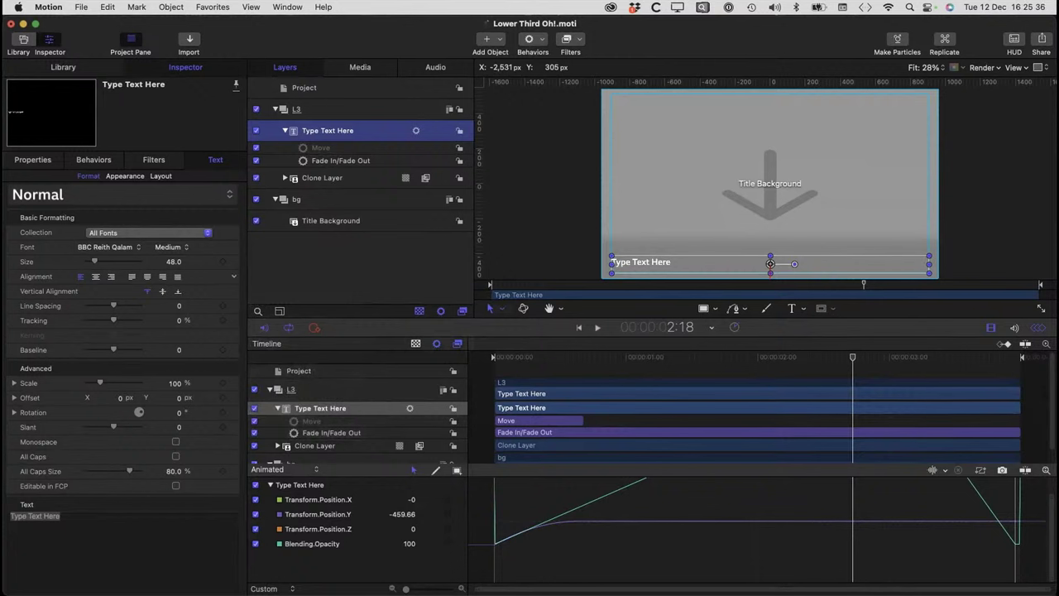
{"action": "left_click", "coordinate": [233, 276]}
{"action": "left_click", "coordinate": [257, 446]}
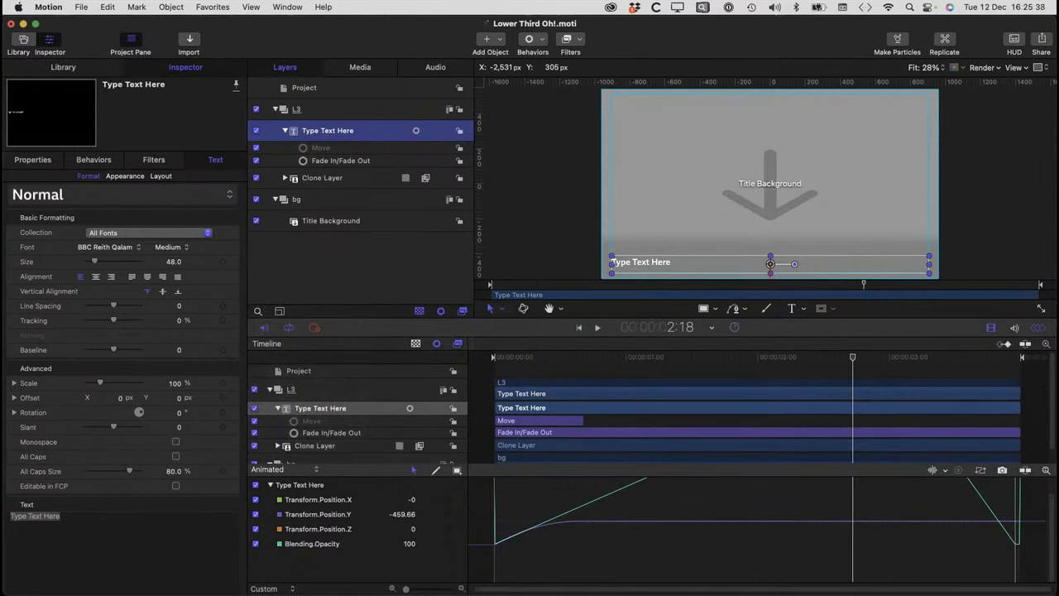
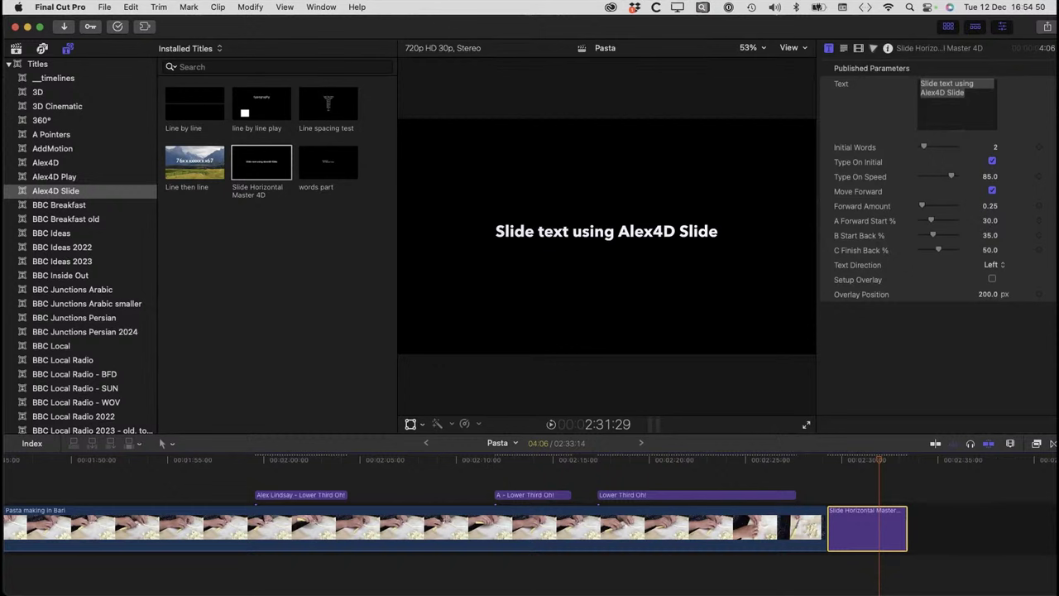
- Play the Slide Horizontal Master 4D title, set its Initial Words to 3, and replay it from its start
{"action": "left_click_drag", "start_coordinate": [879, 461], "coordinate": [836, 460]}
{"action": "key", "text": "space"}
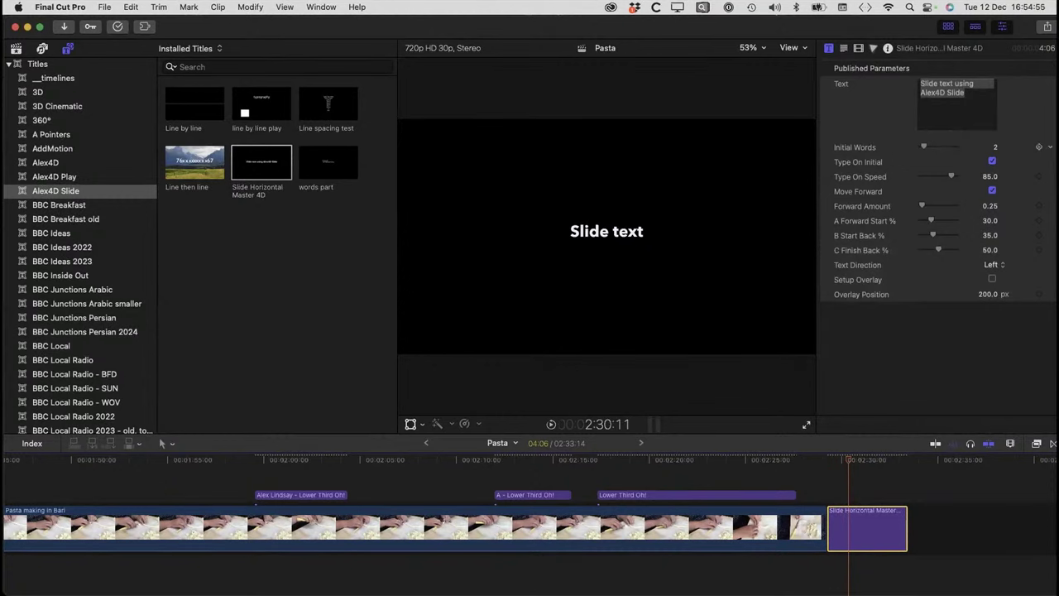
{"action": "left_click_drag", "start_coordinate": [925, 147], "coordinate": [925, 147]}
{"action": "left_click_drag", "start_coordinate": [848, 459], "coordinate": [827, 459]}
{"action": "key", "text": "space"}
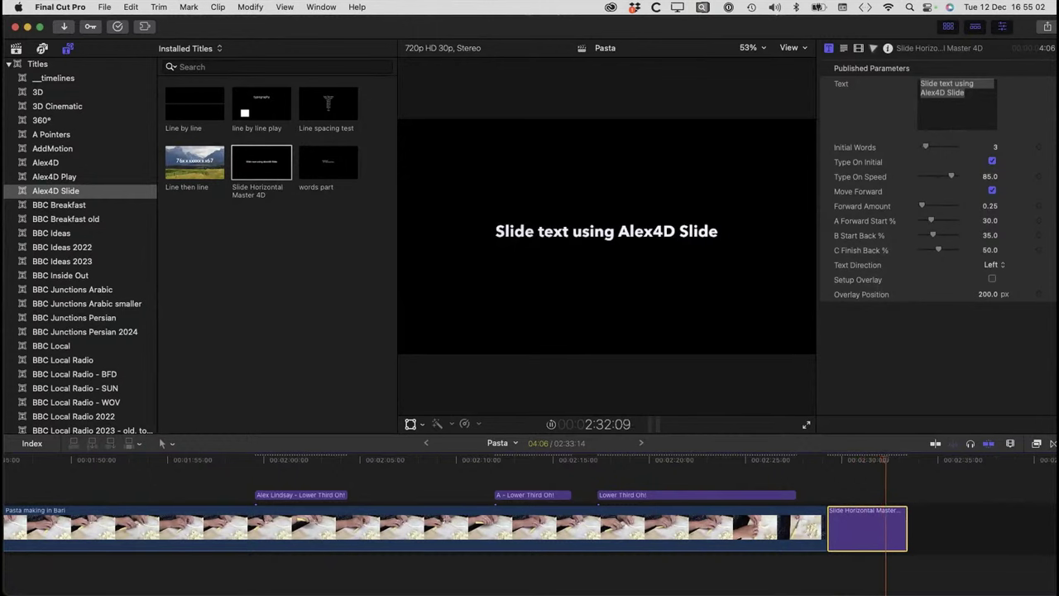
- Enable Setup Overlay for the sliding title and play it with the motion curve shown
{"action": "left_click", "coordinate": [993, 279]}
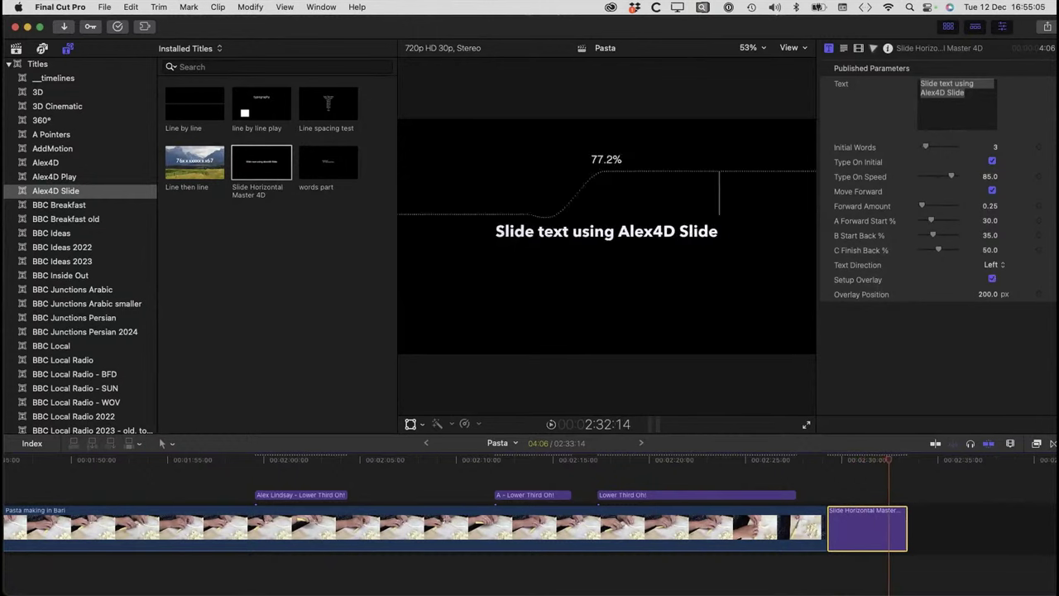
{"action": "key", "text": "/"}
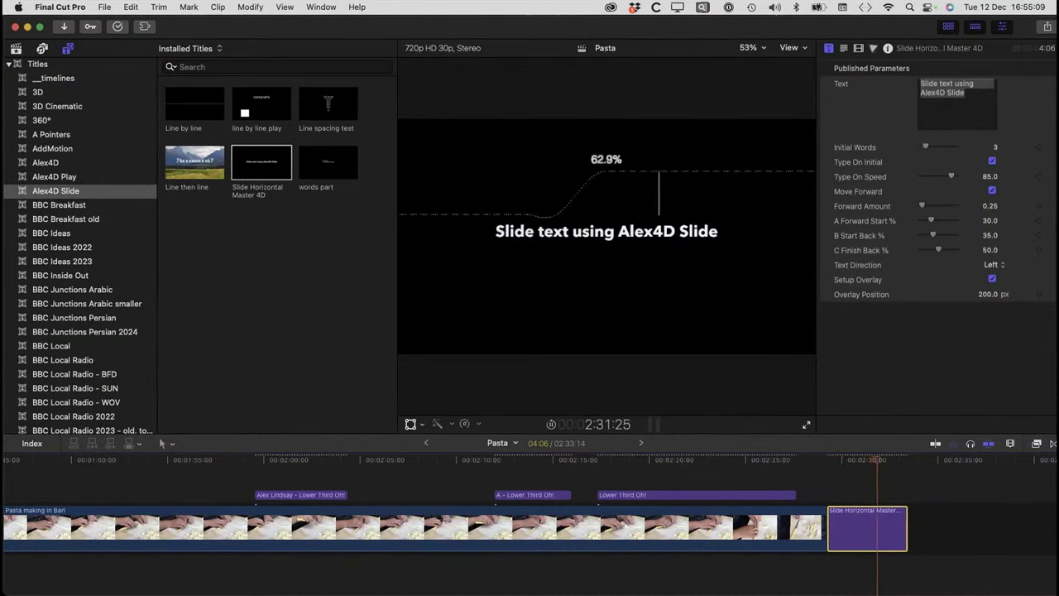
{"action": "key", "text": "space"}
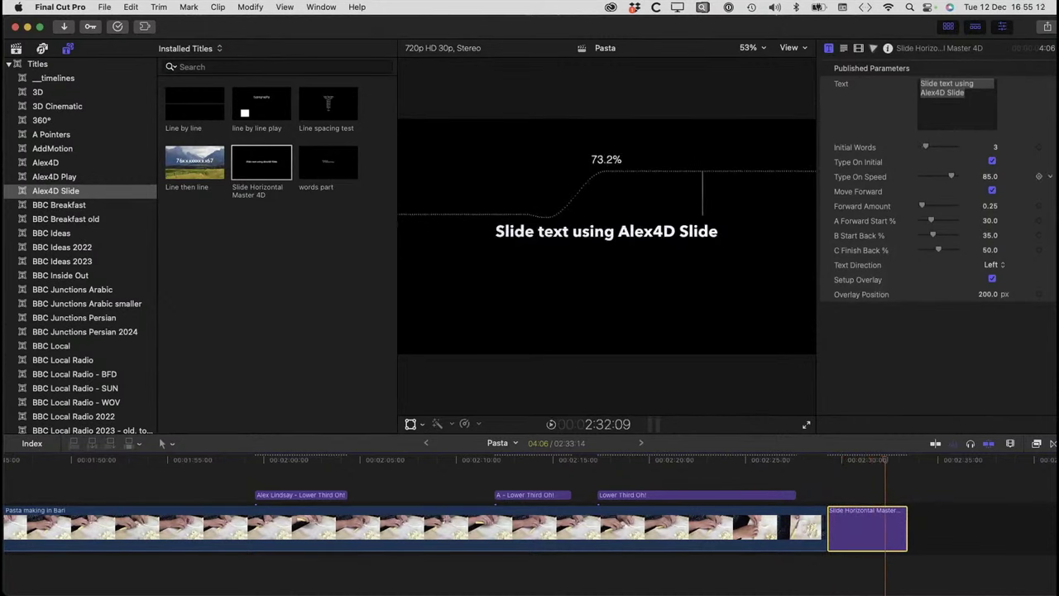
- Set Type On Speed to 90.9, Forward Amount to 0.94, A Forward Start to 30.93% and B Start Back to 46.26%, and replay the title
{"action": "left_click_drag", "start_coordinate": [952, 176], "coordinate": [936, 235]}
{"action": "left_click_drag", "start_coordinate": [921, 205], "coordinate": [926, 205]}
{"action": "left_click_drag", "start_coordinate": [886, 460], "coordinate": [827, 461]}
{"action": "key", "text": "space"}
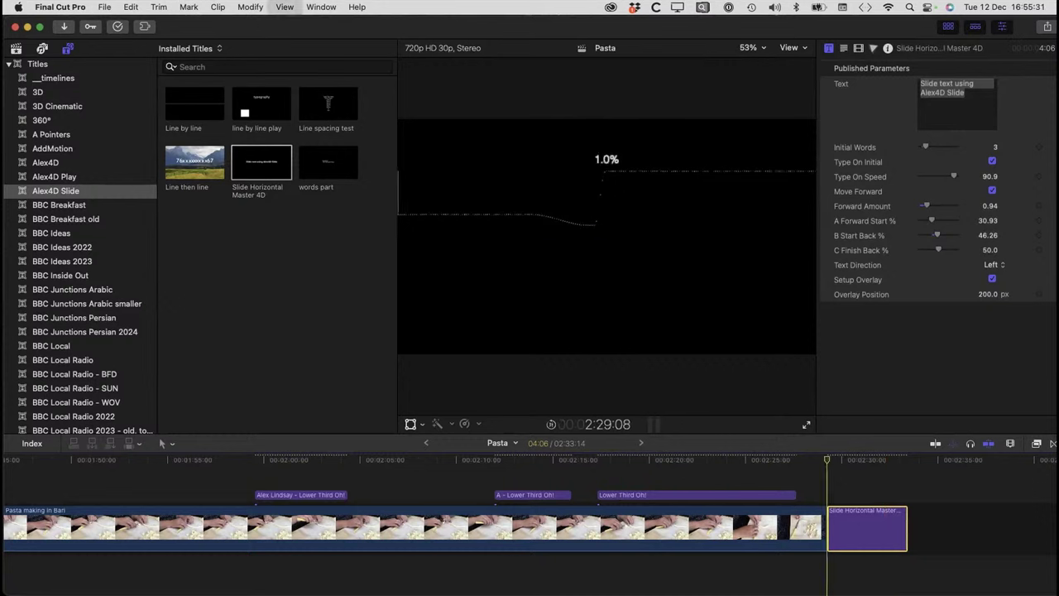
{"action": "key", "text": "space"}
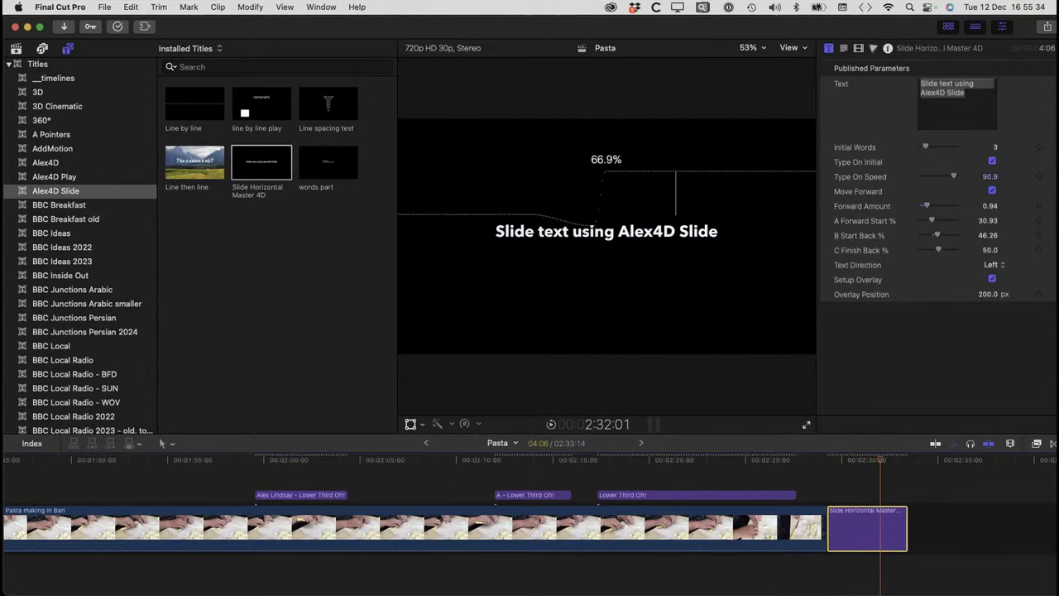
- Disable Setup Overlay and replay the sliding title from its start
{"action": "left_click", "coordinate": [992, 279]}
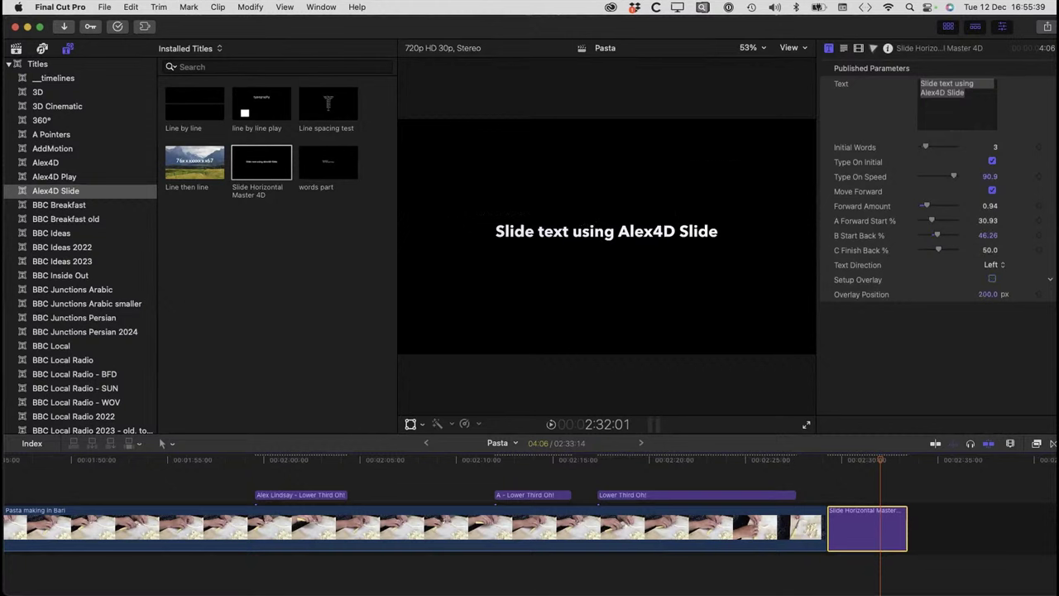
{"action": "left_click_drag", "start_coordinate": [880, 460], "coordinate": [827, 461]}
{"action": "key", "text": "space"}
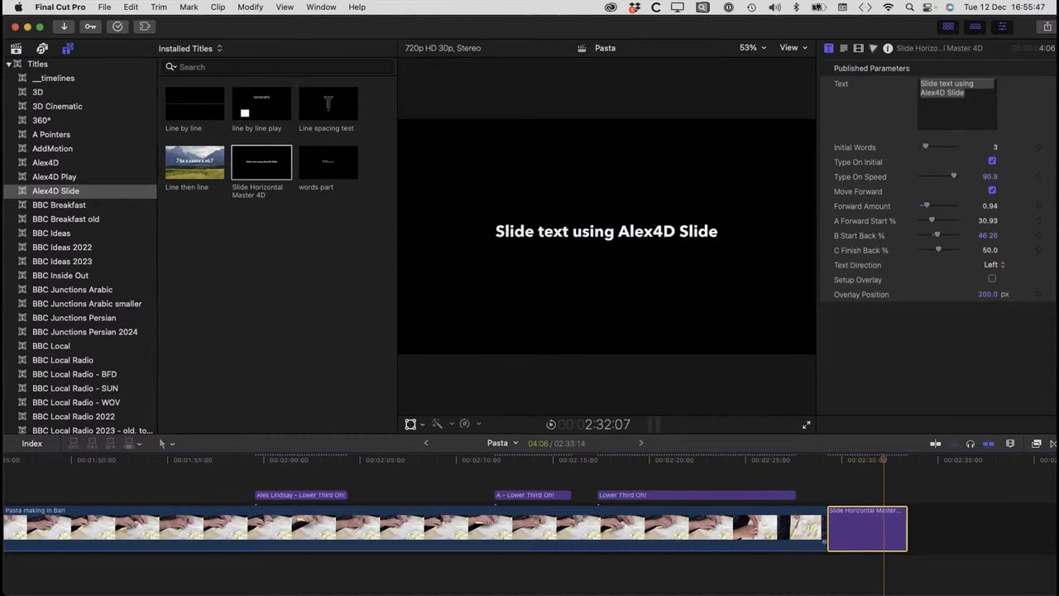
- Move the title text to about X 237 px, Y -188 px, and set its font to Barlow at size 152
{"action": "double_click", "coordinate": [606, 233]}
{"action": "left_click_drag", "start_coordinate": [607, 233], "coordinate": [658, 274]}
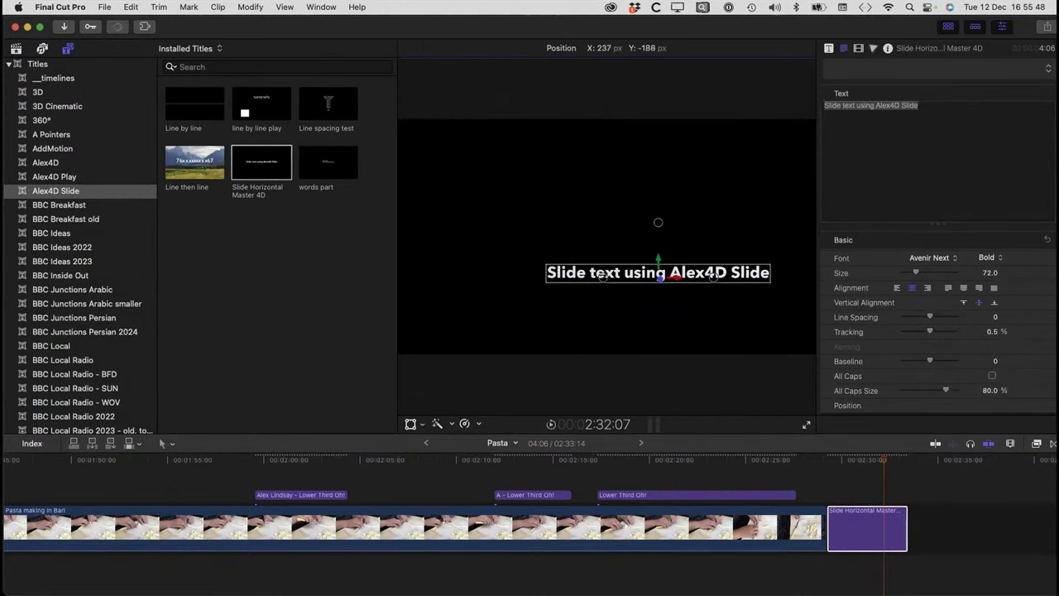
{"action": "left_click", "coordinate": [931, 257]}
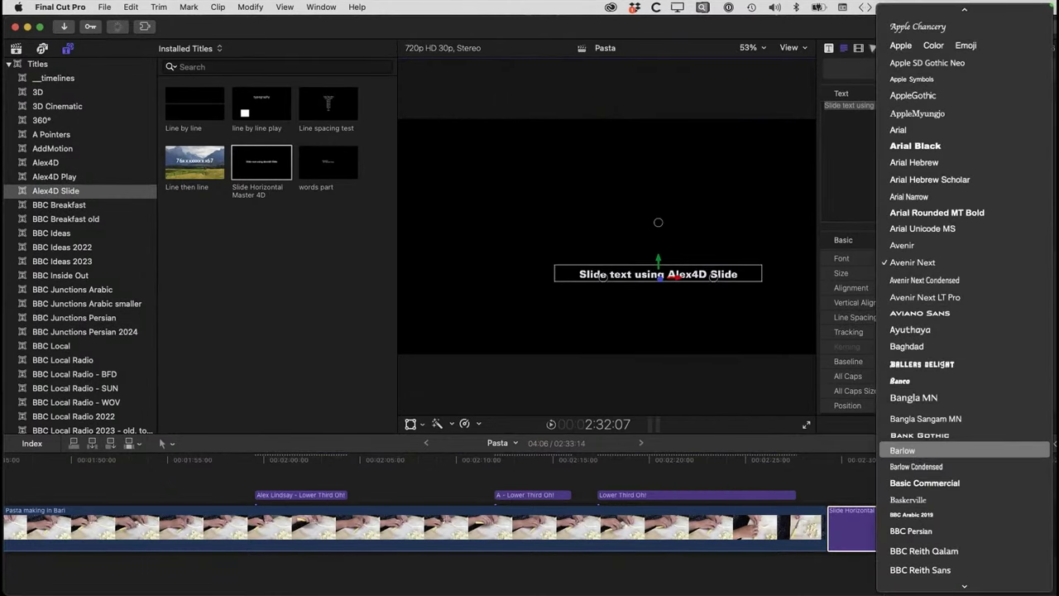
{"action": "left_click", "coordinate": [902, 450]}
{"action": "left_click_drag", "start_coordinate": [915, 272], "coordinate": [931, 272]}
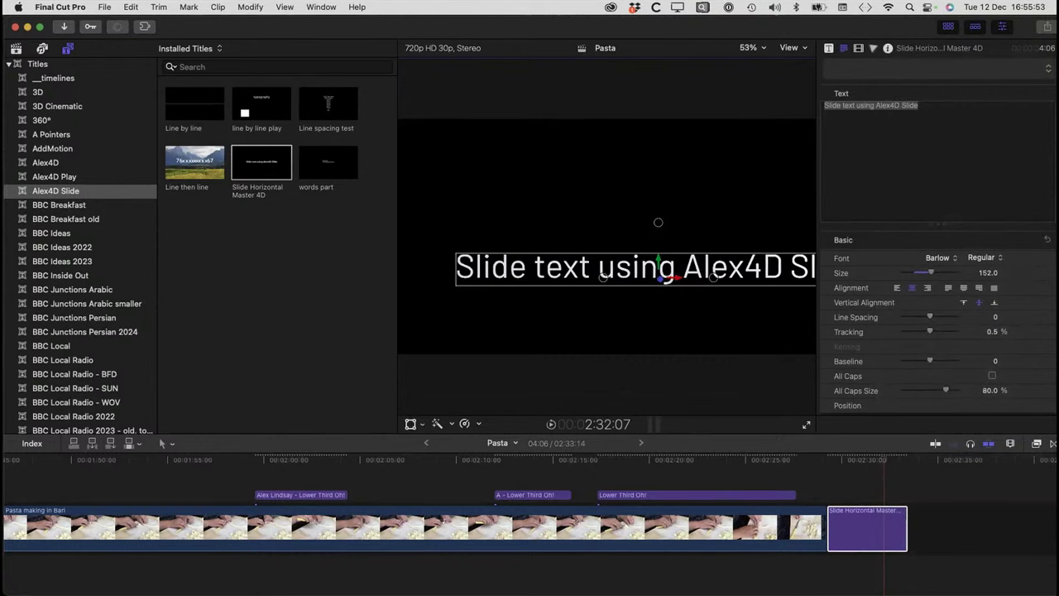
- Shift the title text sideways, tilt it in 3D so it slopes diagonally, and play the title from its start
{"action": "left_click_drag", "start_coordinate": [678, 278], "coordinate": [649, 278]}
{"action": "left_click_drag", "start_coordinate": [630, 222], "coordinate": [652, 227]}
{"action": "left_click_drag", "start_coordinate": [580, 256], "coordinate": [594, 263]}
{"action": "left_click_drag", "start_coordinate": [846, 460], "coordinate": [828, 460]}
{"action": "key", "text": "space"}
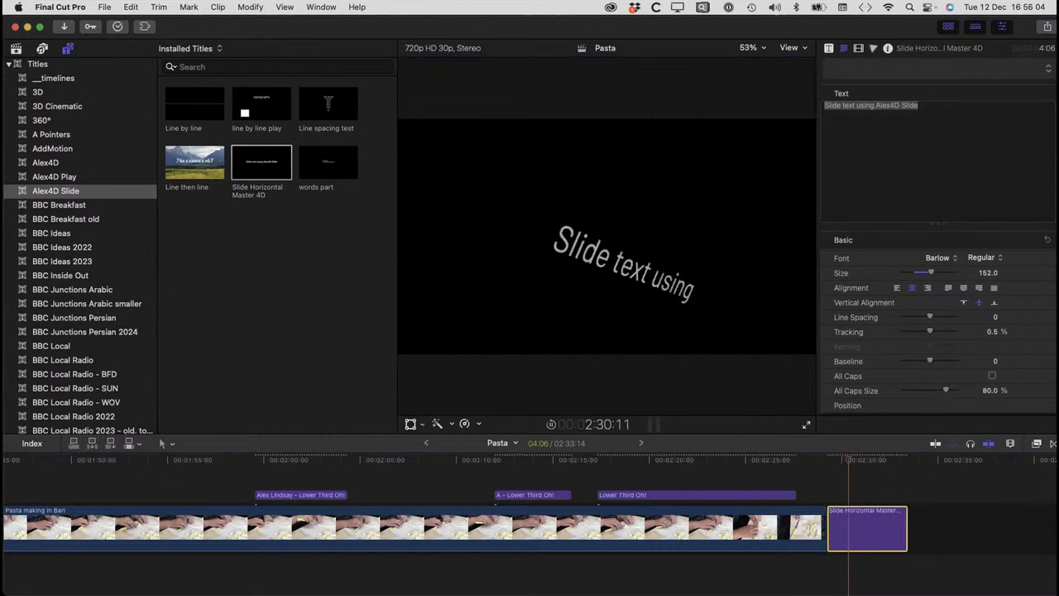
{"action": "key", "text": "space"}
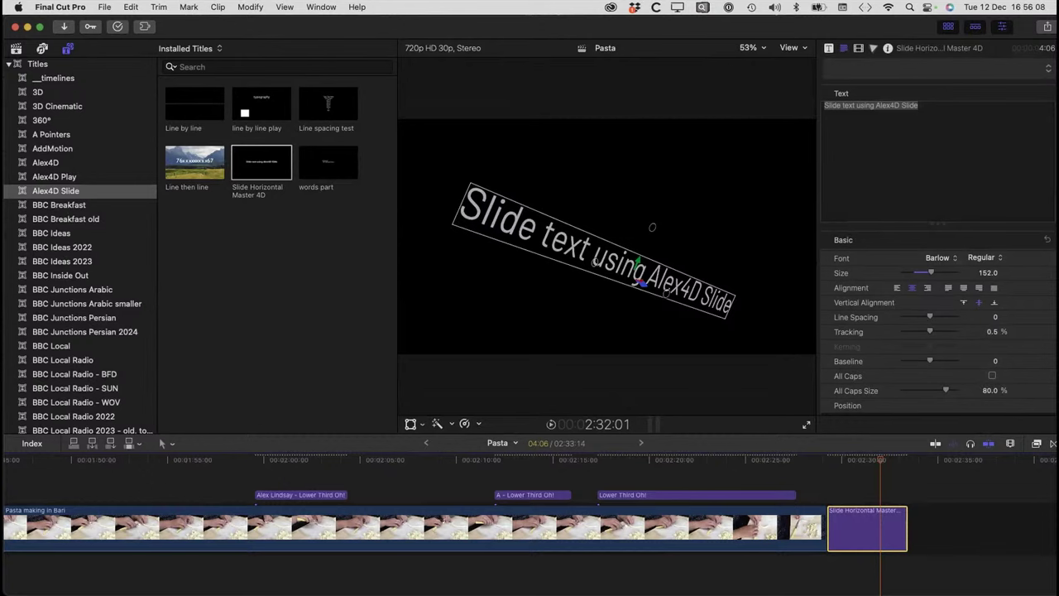
- Delete the Slide Horizontal Master 4D title from the end of the timeline
{"action": "key", "text": "Delete"}
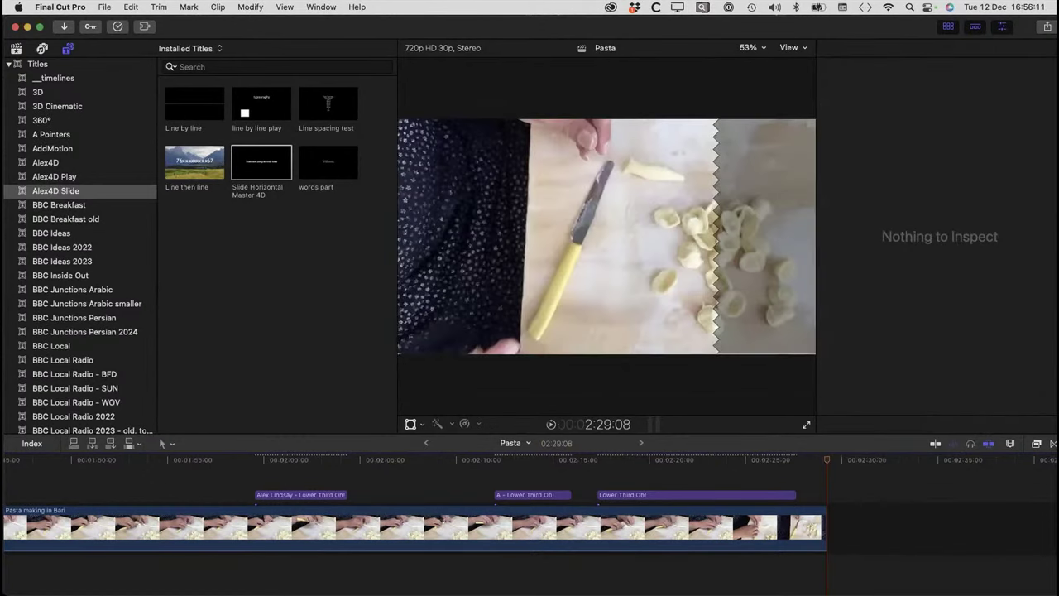
{"action": "scroll", "coordinate": [78, 245], "scroll_direction": "down", "scroll_amount": 10}
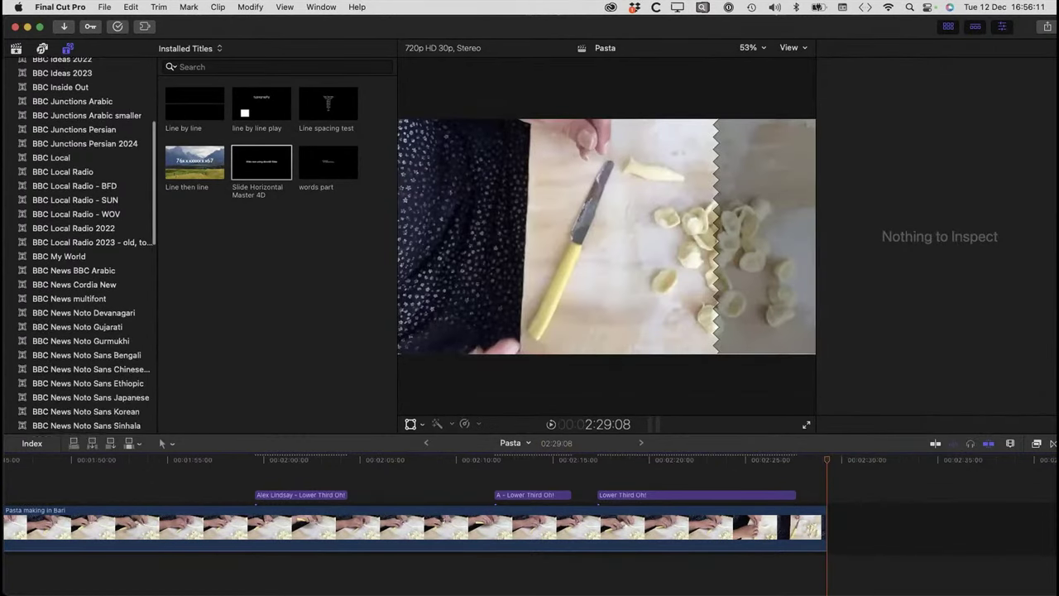
- Add the 01 Name title from the BBC News Reith category to the end of the timeline
{"action": "scroll", "coordinate": [79, 245], "scroll_direction": "down", "scroll_amount": 4}
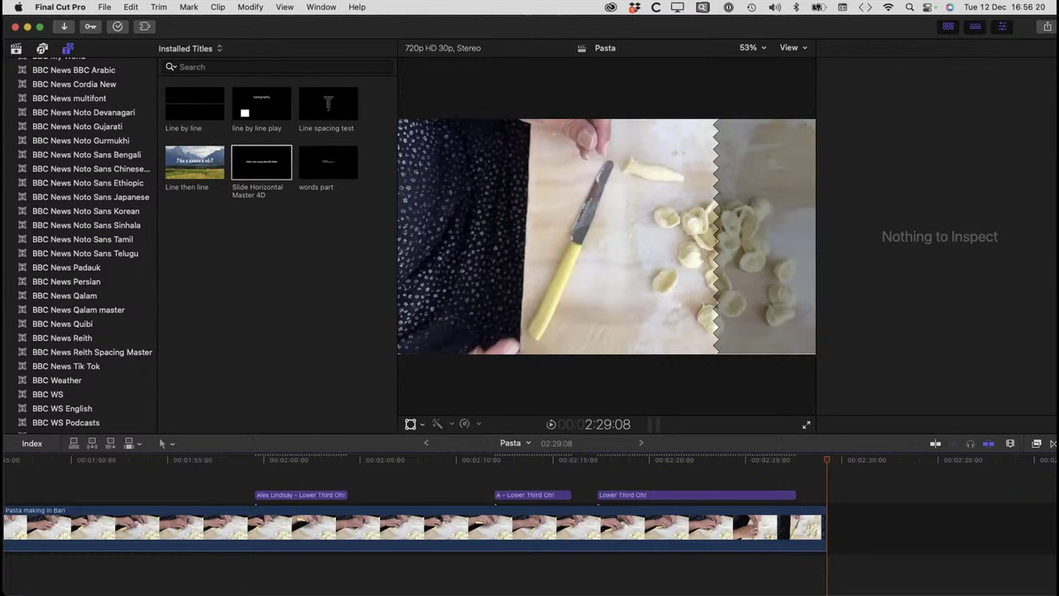
{"action": "left_click", "coordinate": [62, 338]}
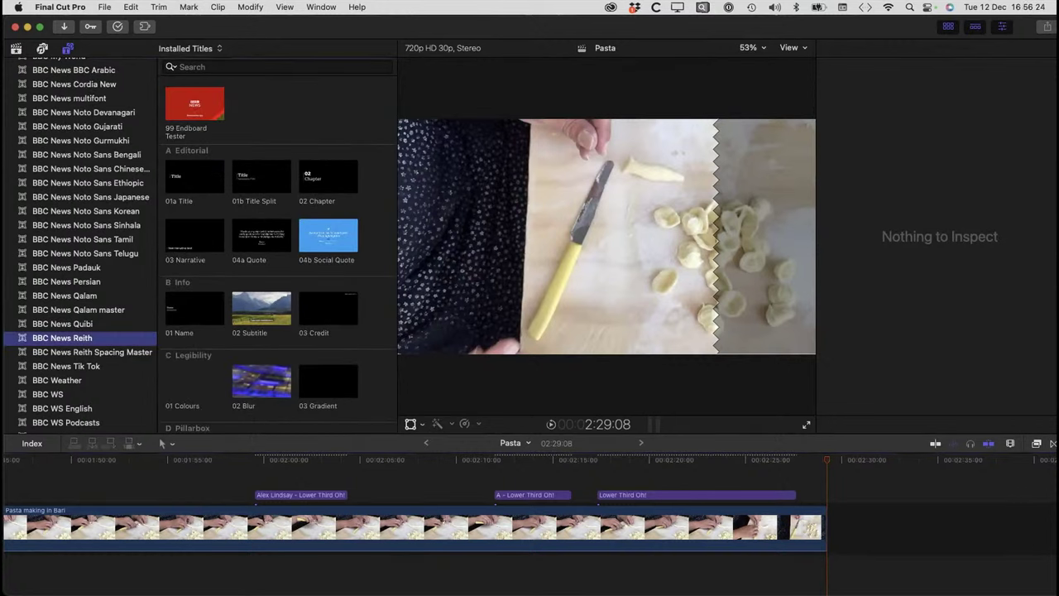
{"action": "scroll", "coordinate": [195, 298], "scroll_direction": "down", "scroll_amount": 2}
{"action": "left_click_drag", "start_coordinate": [194, 287], "coordinate": [856, 526]}
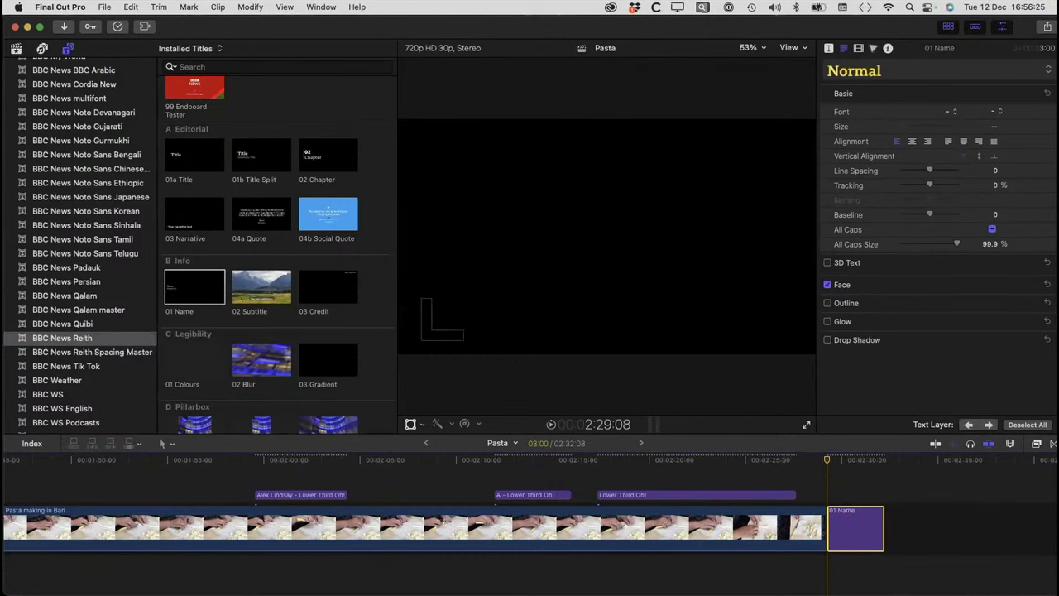
- Move the last Lower Third Oh! title earlier to about 2:02, connect the 01 Name title above the clip at 2:22:16, and play it
{"action": "left_click", "coordinate": [697, 495]}
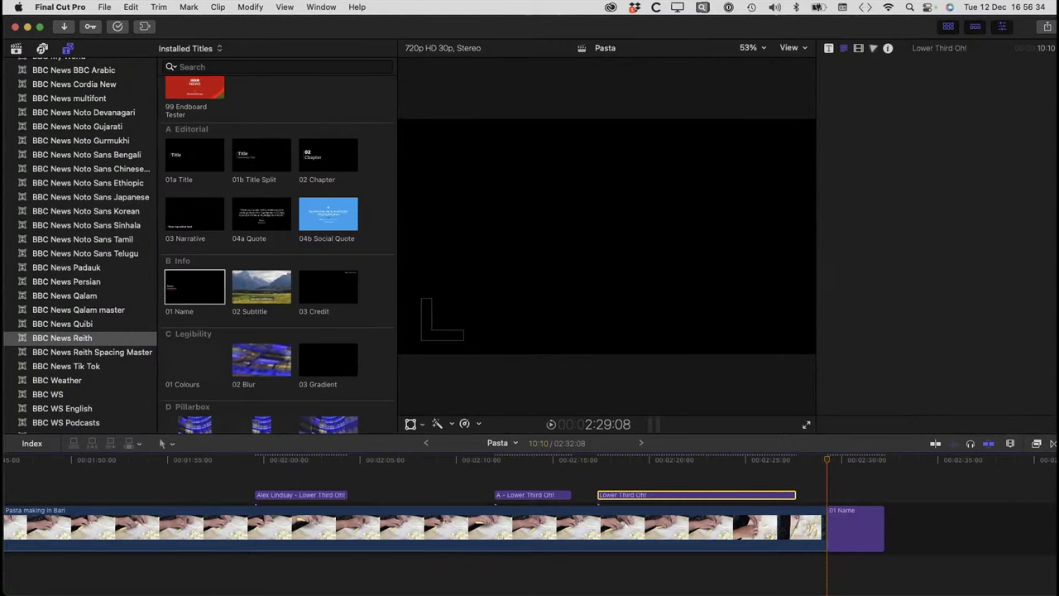
{"action": "key", "text": "space"}
{"action": "left_click_drag", "start_coordinate": [782, 495], "coordinate": [494, 479]}
{"action": "left_click_drag", "start_coordinate": [856, 530], "coordinate": [727, 495]}
{"action": "key", "text": "/"}
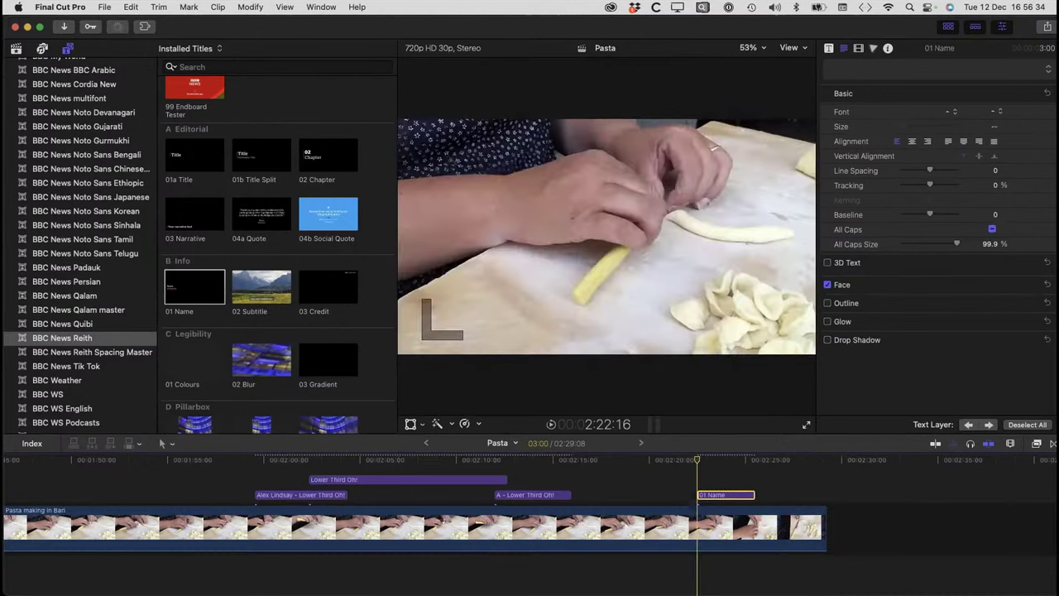
{"action": "key", "text": "space"}
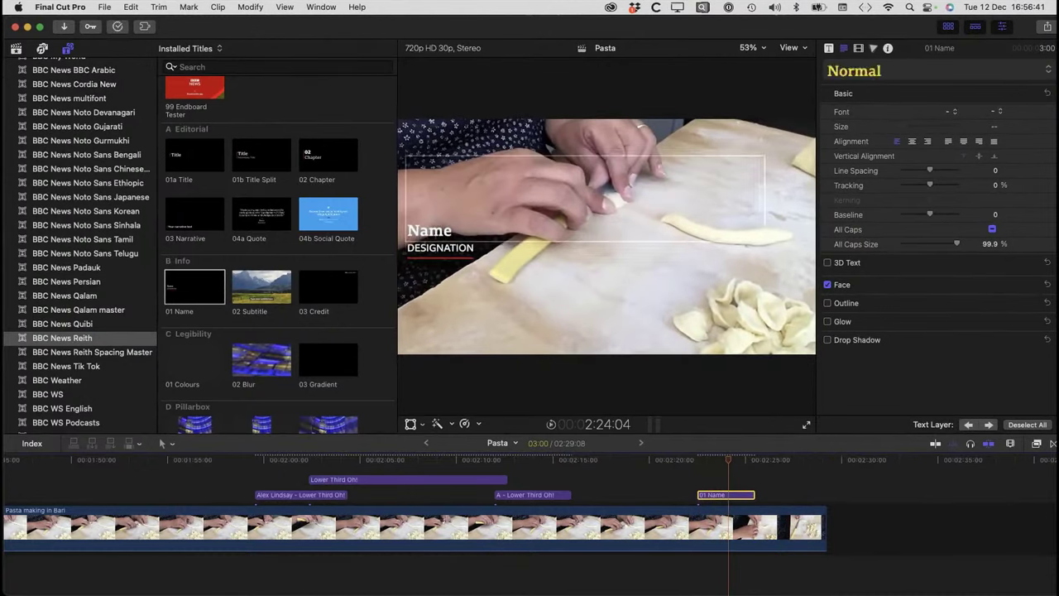
- Replay the 01 Name title from its start to check how the name, designation and bar animate
{"action": "left_click_drag", "start_coordinate": [728, 460], "coordinate": [698, 459]}
{"action": "key", "text": "space"}
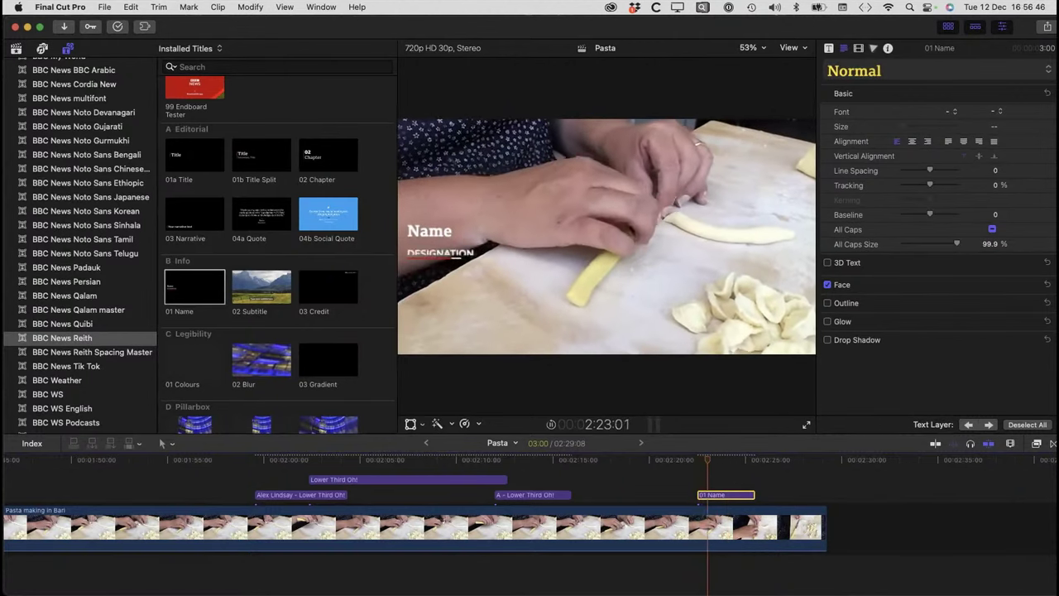
{"action": "key", "text": "k"}
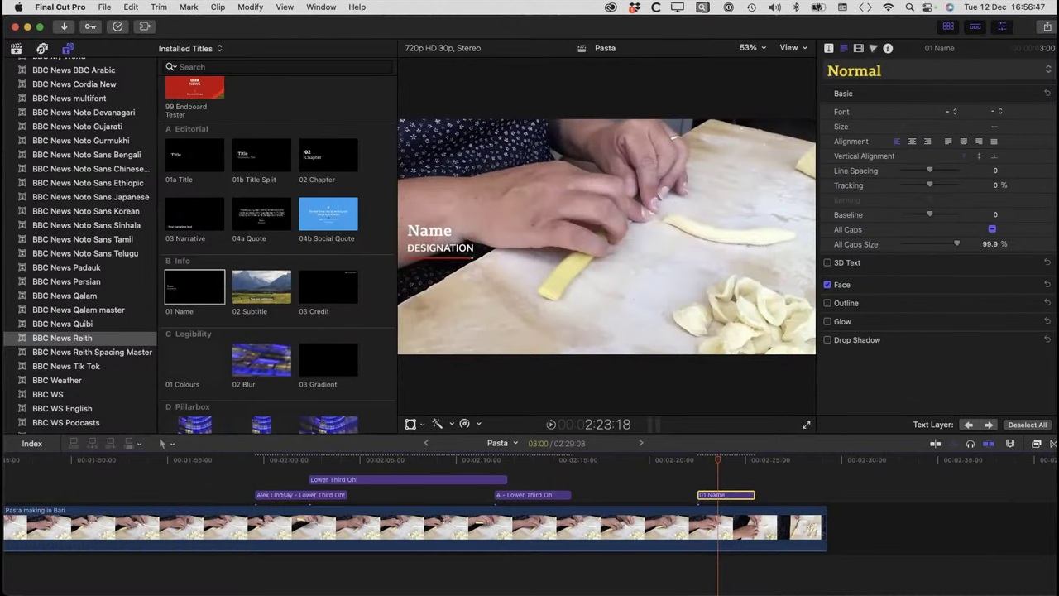
{"action": "key", "text": "Up"}
{"action": "key", "text": "space"}
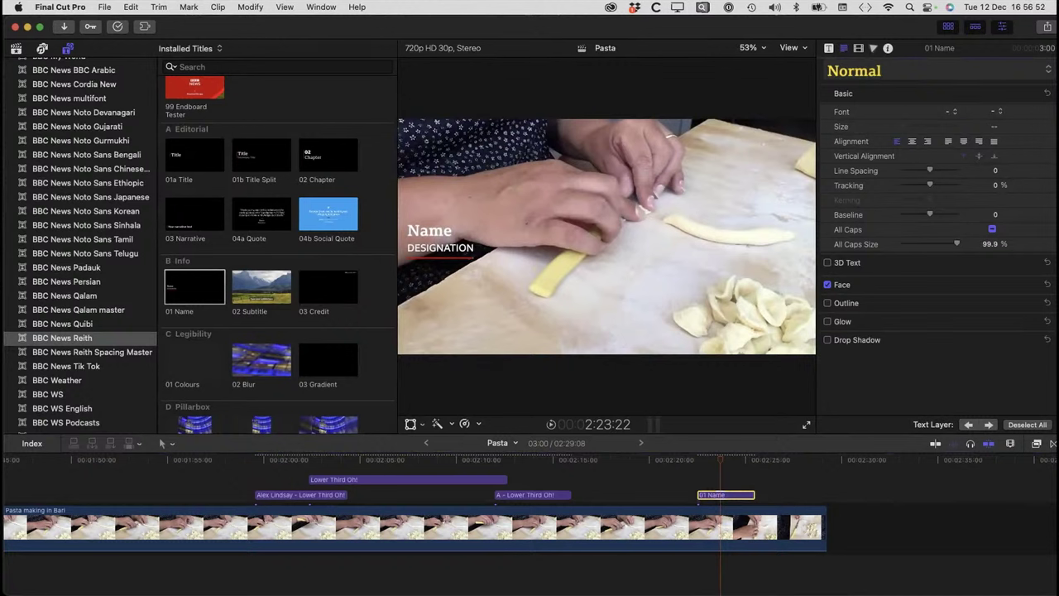
- Set the 01 Name title's published Type to Name and play it from its start
{"action": "left_click", "coordinate": [830, 48]}
{"action": "left_click", "coordinate": [966, 85]}
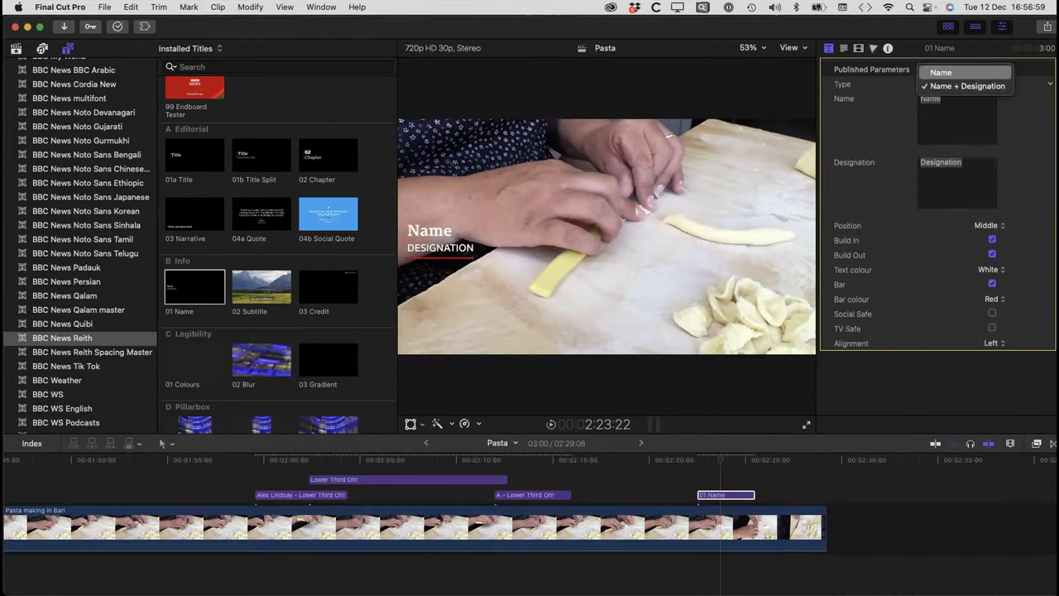
{"action": "left_click", "coordinate": [941, 72]}
{"action": "left_click", "coordinate": [699, 460]}
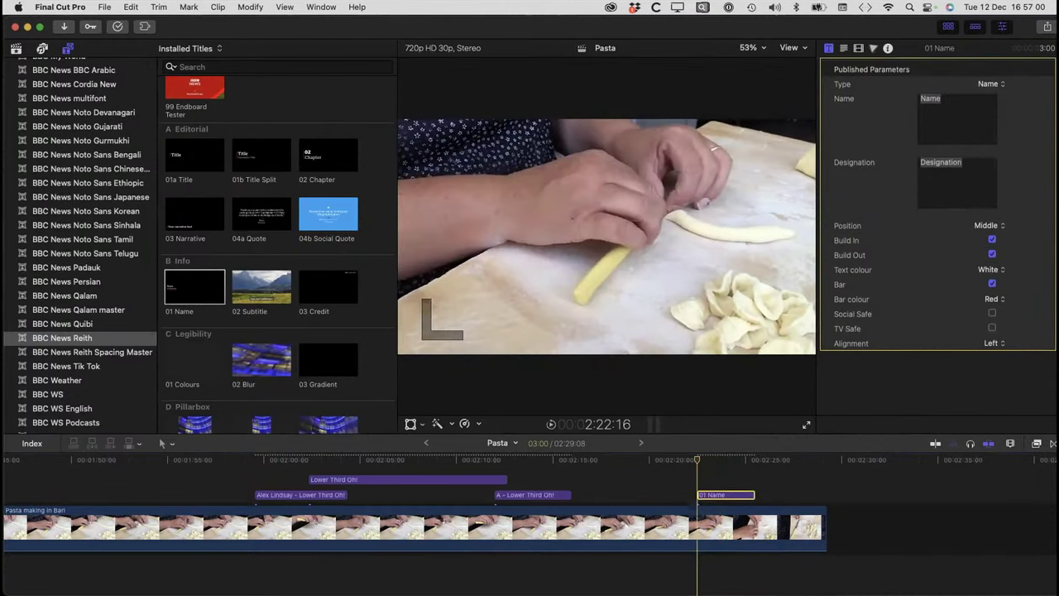
{"action": "key", "text": "space"}
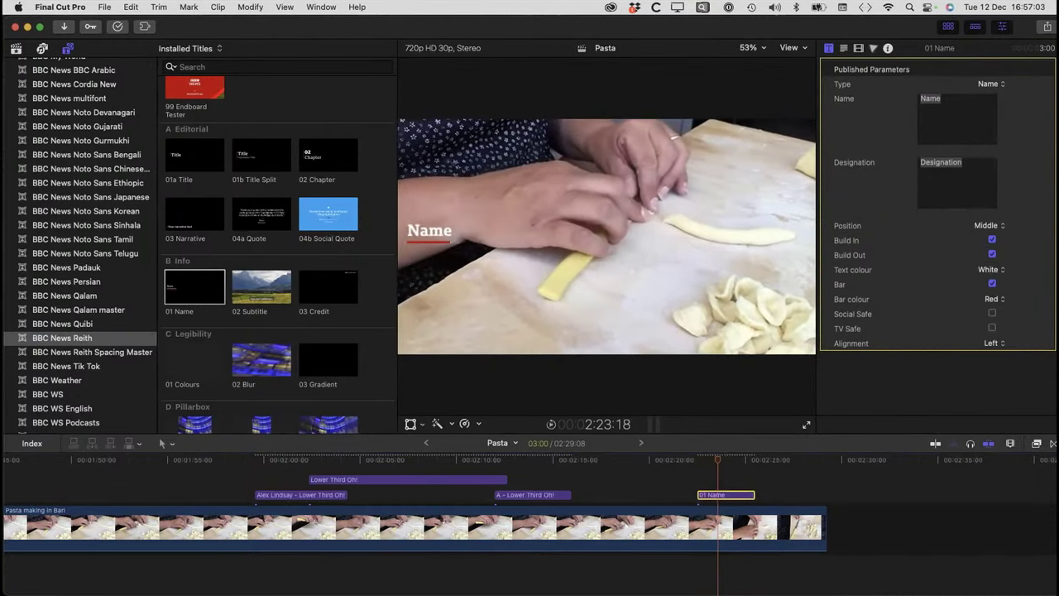
{"action": "left_click_drag", "start_coordinate": [718, 460], "coordinate": [711, 460]}
- Set the title's Type back to Name + Designation and play it from its start
{"action": "left_click", "coordinate": [991, 84]}
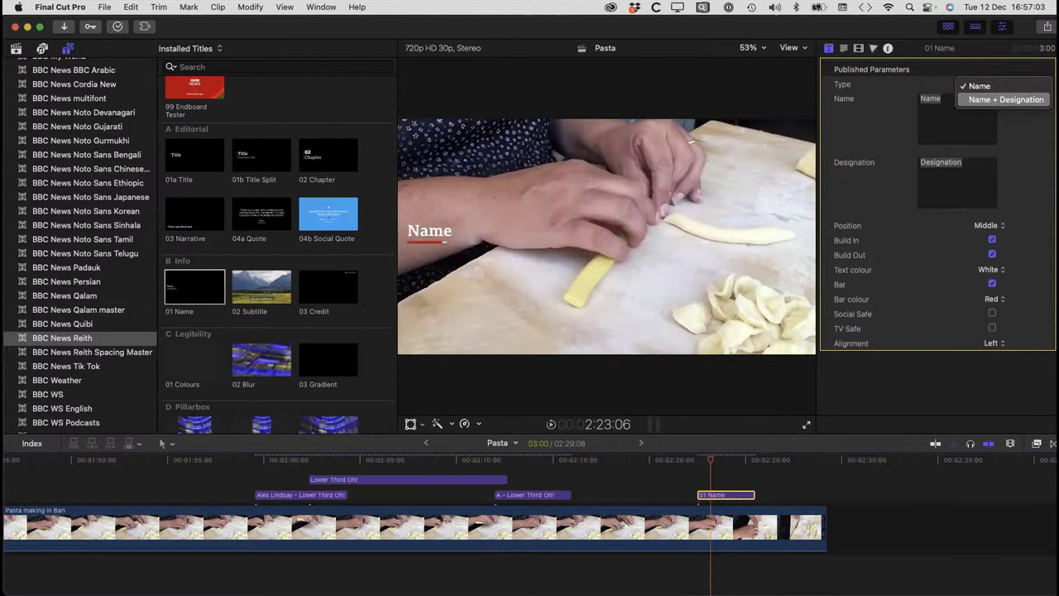
{"action": "left_click", "coordinate": [1014, 101]}
{"action": "key", "text": "shift+slash"}
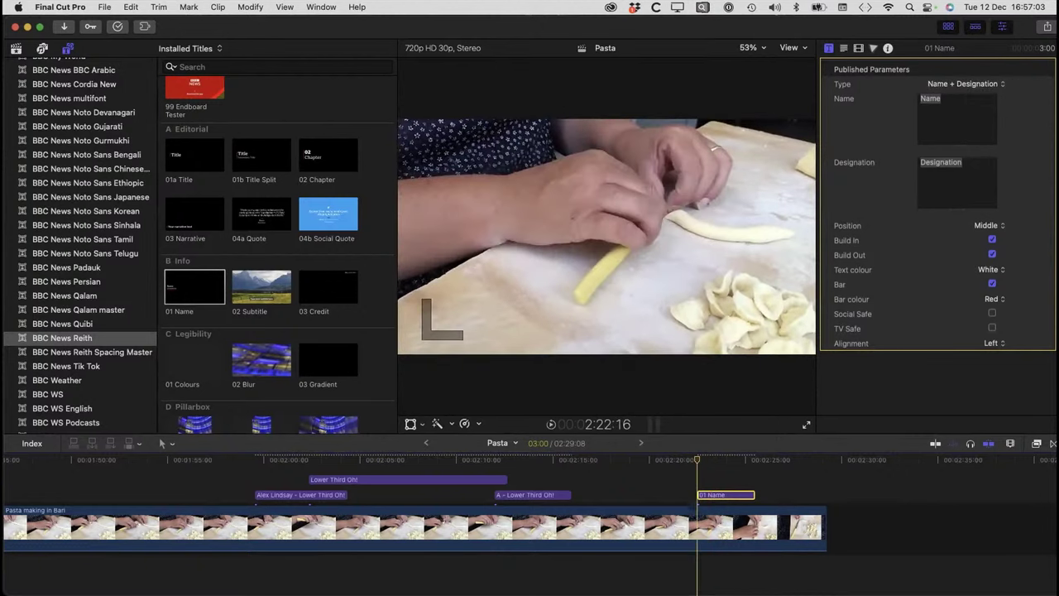
- Extend the Designation text to "Designation this kudfhkdfzuhkdfzhsdkfhfdskh" and replay the title to check the bar
{"action": "left_click_drag", "start_coordinate": [718, 460], "coordinate": [717, 460]}
{"action": "left_click", "coordinate": [963, 163]}
{"action": "type", "text": "this kudfhkdfzuhkdfzhsdkfhfdskh"}
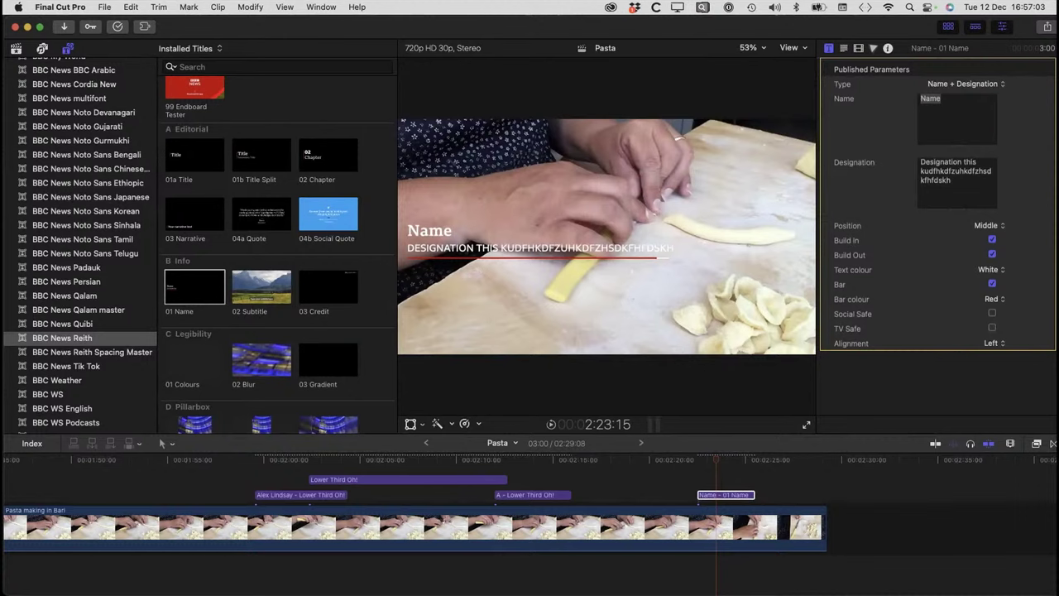
{"action": "key", "text": "shift+slash"}
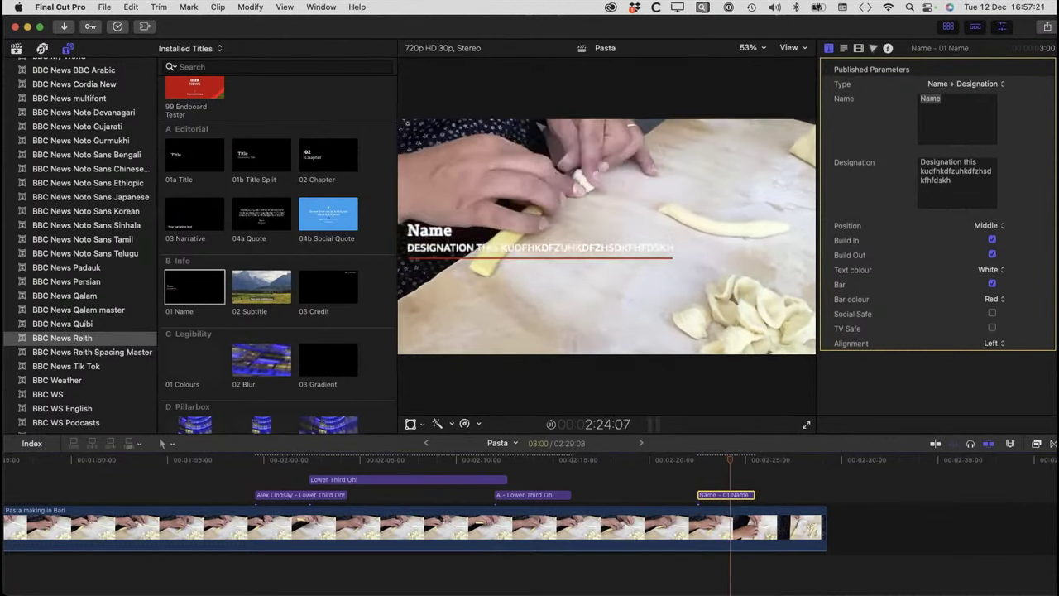
{"action": "key", "text": "shift+slash"}
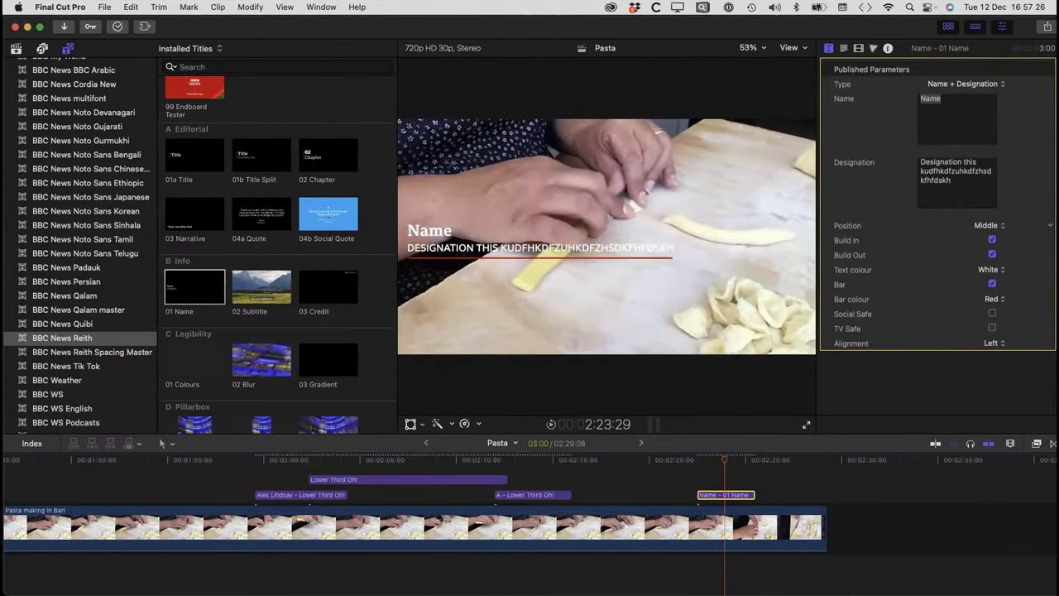
- Try the Upper and Middle placements for the name title, and set its Position to Lower
{"action": "left_click", "coordinate": [990, 225]}
{"action": "left_click", "coordinate": [990, 240]}
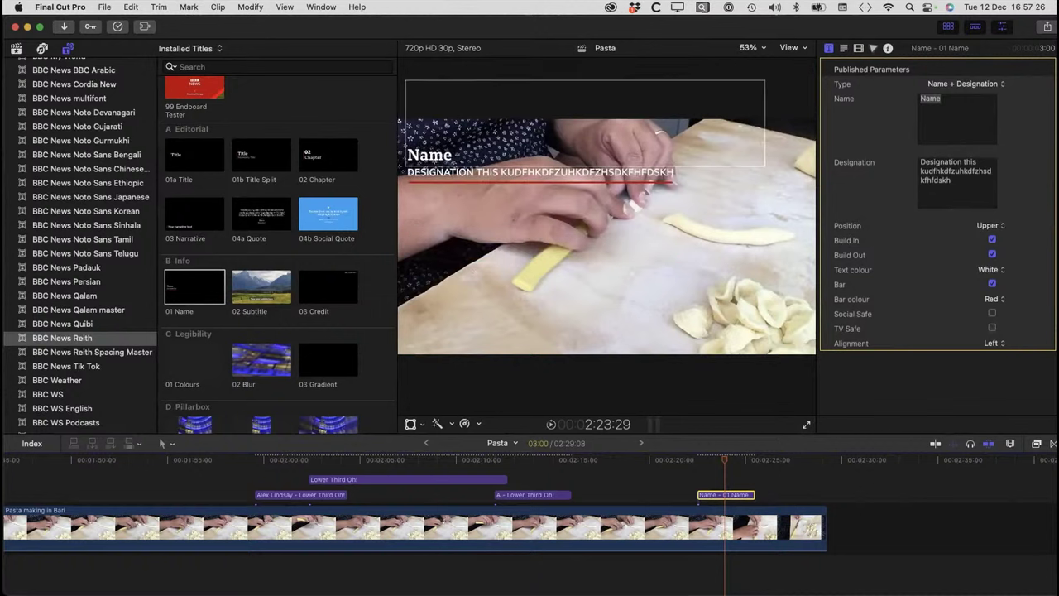
{"action": "left_click", "coordinate": [990, 225]}
{"action": "left_click", "coordinate": [990, 240]}
{"action": "left_click", "coordinate": [990, 225]}
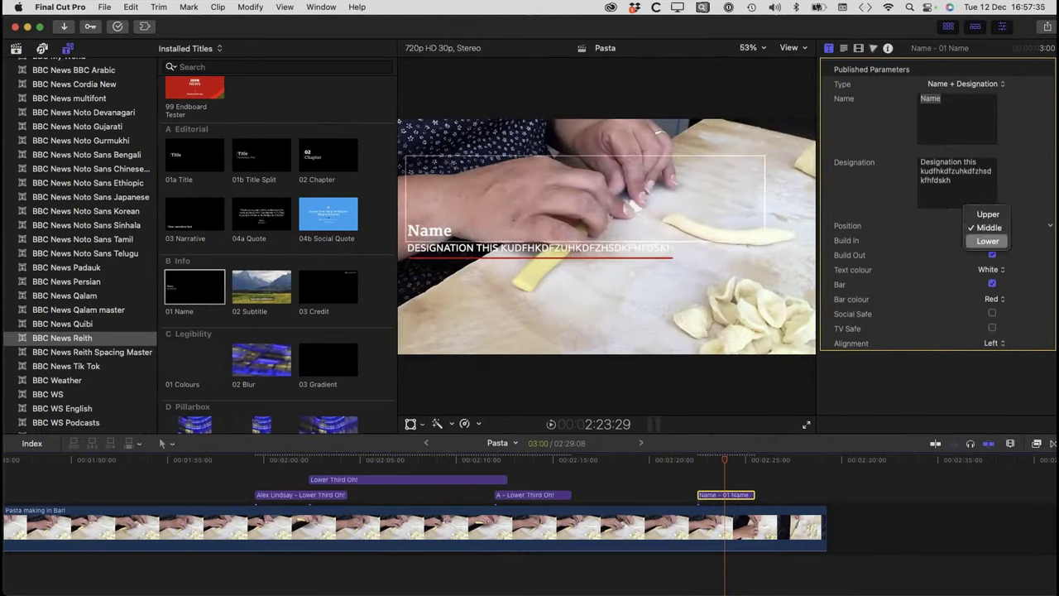
{"action": "left_click", "coordinate": [990, 240]}
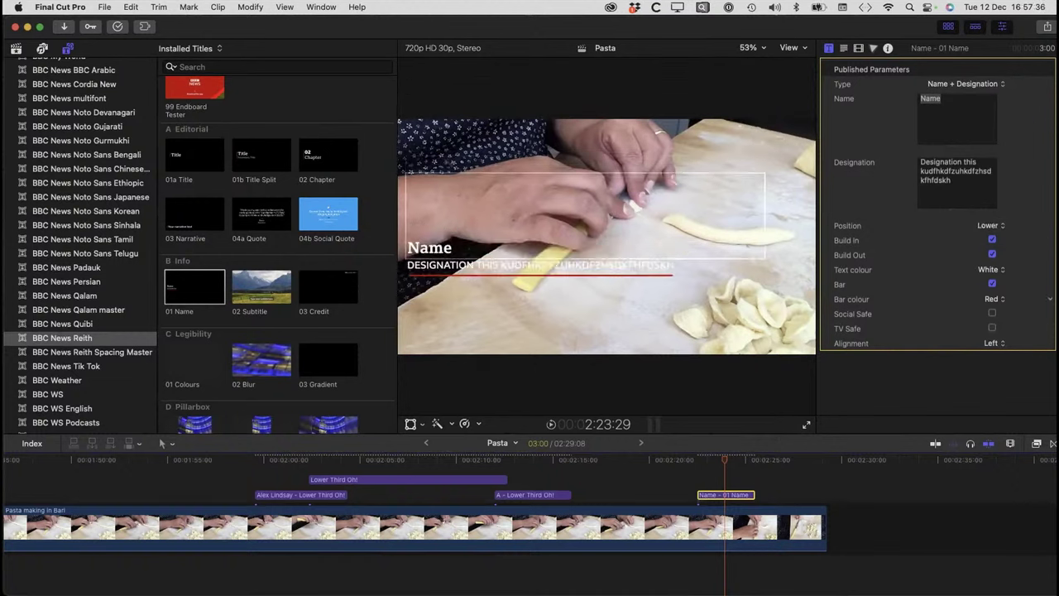
- Set the name title's Alignment to Right and its Text colour to Grey
{"action": "left_click", "coordinate": [991, 342]}
{"action": "left_click", "coordinate": [992, 357]}
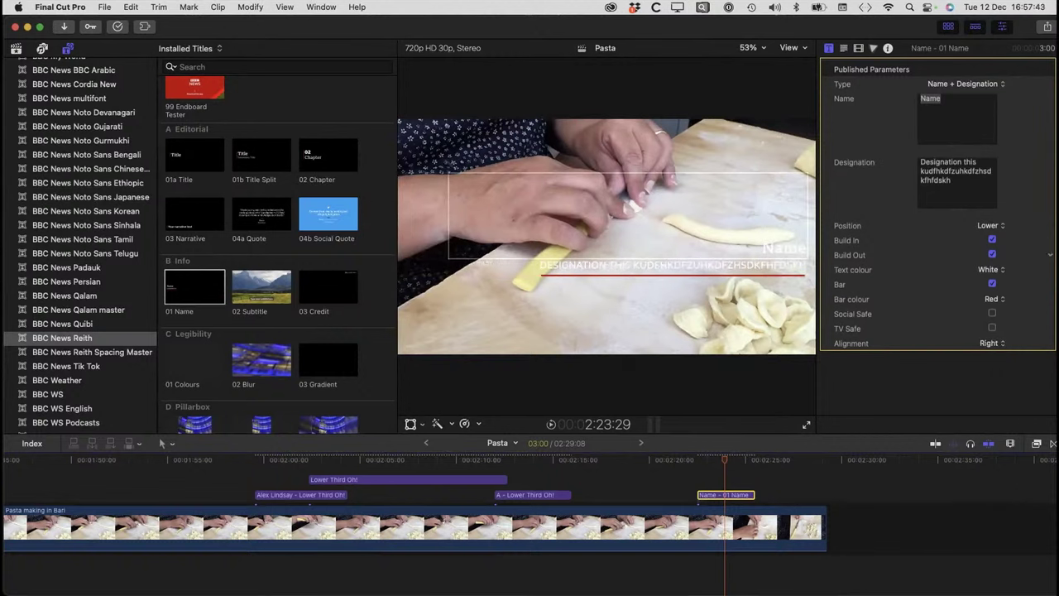
{"action": "left_click", "coordinate": [990, 270]}
{"action": "left_click", "coordinate": [991, 284]}
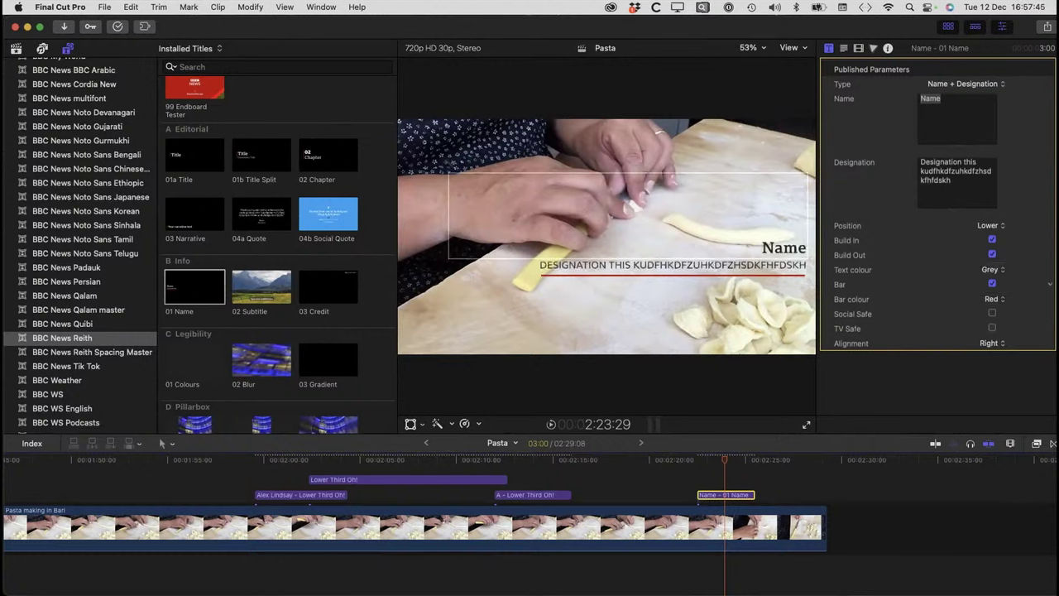
- Set the Bar colour to Cat One obit and view the bar partway through its build-in
{"action": "left_click", "coordinate": [991, 298]}
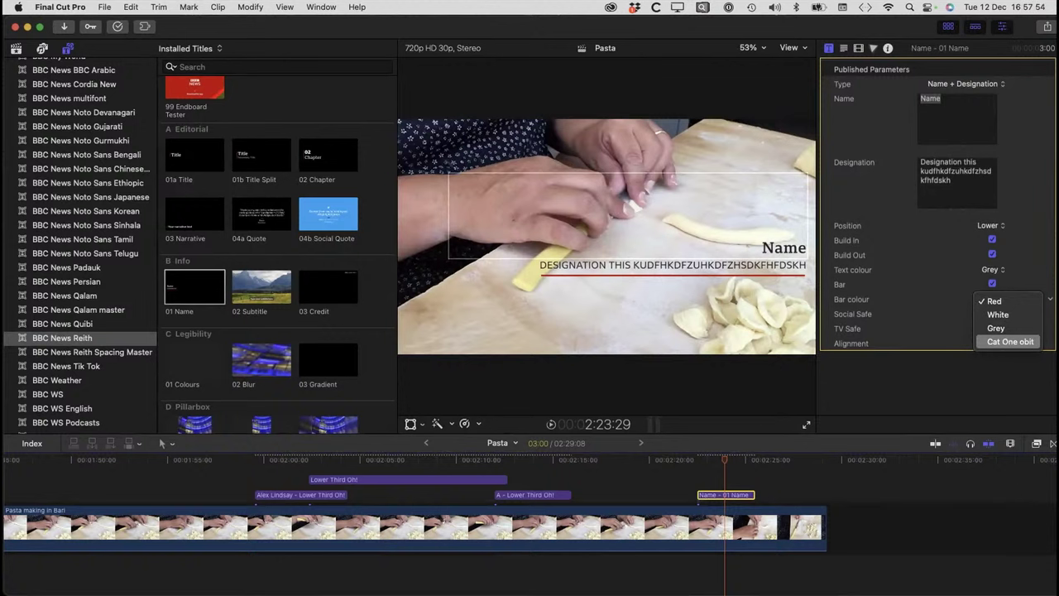
{"action": "left_click", "coordinate": [1010, 341]}
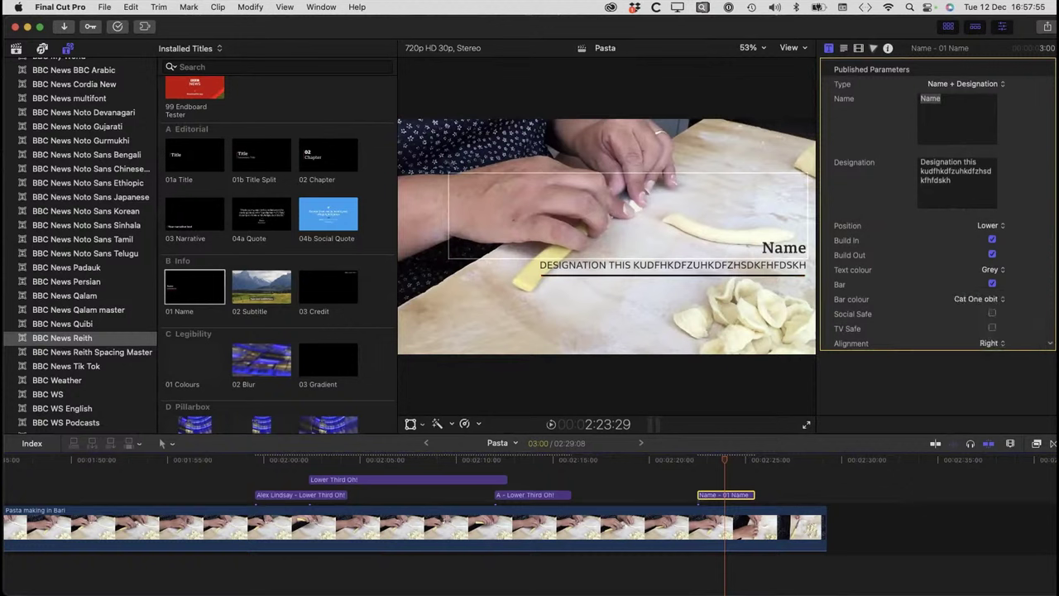
{"action": "mouse_move", "coordinate": [725, 459]}
{"action": "left_mouse_down"}
{"action": "mouse_move", "coordinate": [698, 459]}
{"action": "mouse_move", "coordinate": [728, 460]}
{"action": "mouse_move", "coordinate": [713, 459]}
{"action": "left_mouse_up"}
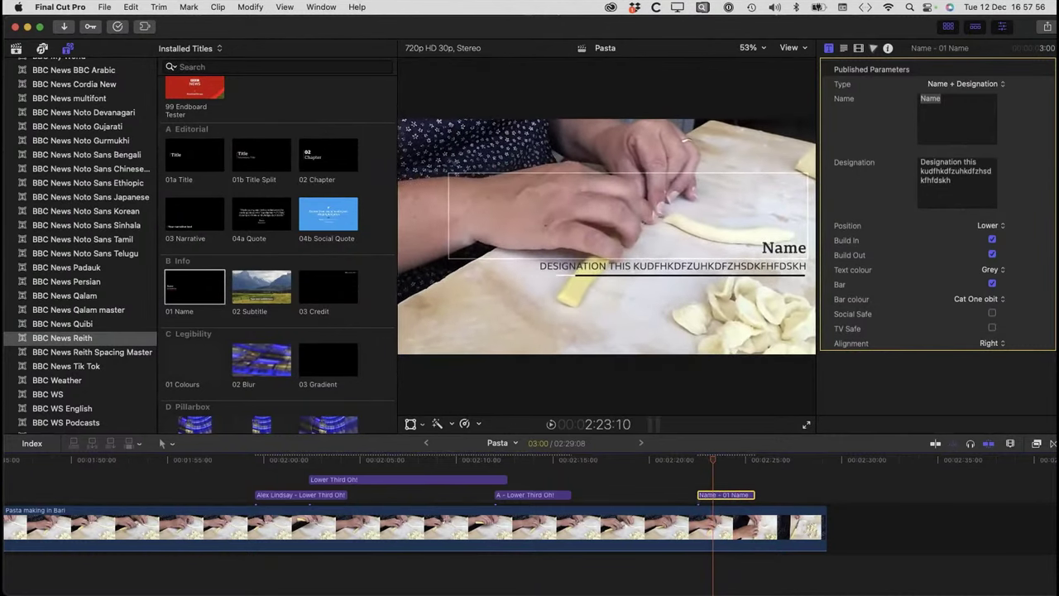
- Try Grey and White as the Bar colour, set it to Red, and view the fully built title
{"action": "left_click", "coordinate": [979, 299]}
{"action": "left_click", "coordinate": [965, 287]}
{"action": "left_click", "coordinate": [991, 299]}
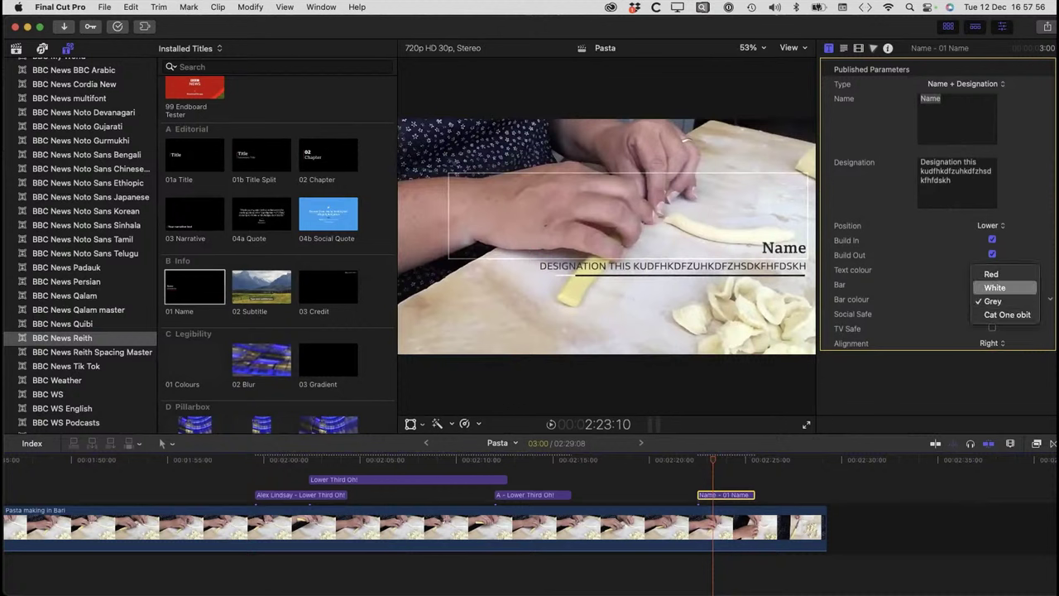
{"action": "left_click", "coordinate": [989, 286]}
{"action": "left_click", "coordinate": [991, 299]}
{"action": "left_click", "coordinate": [988, 288]}
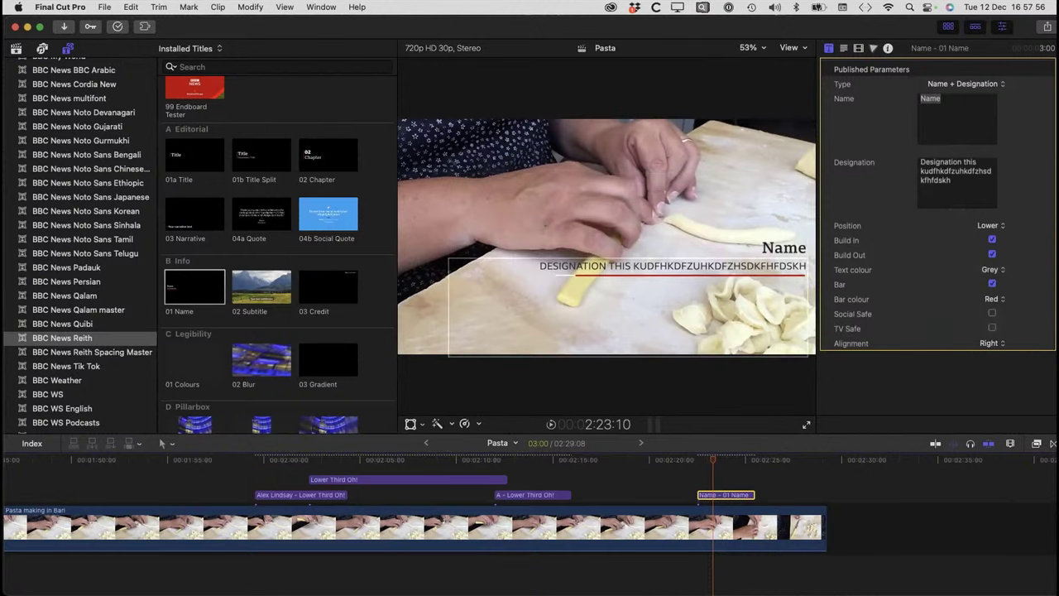
{"action": "left_click_drag", "start_coordinate": [730, 460], "coordinate": [725, 460]}
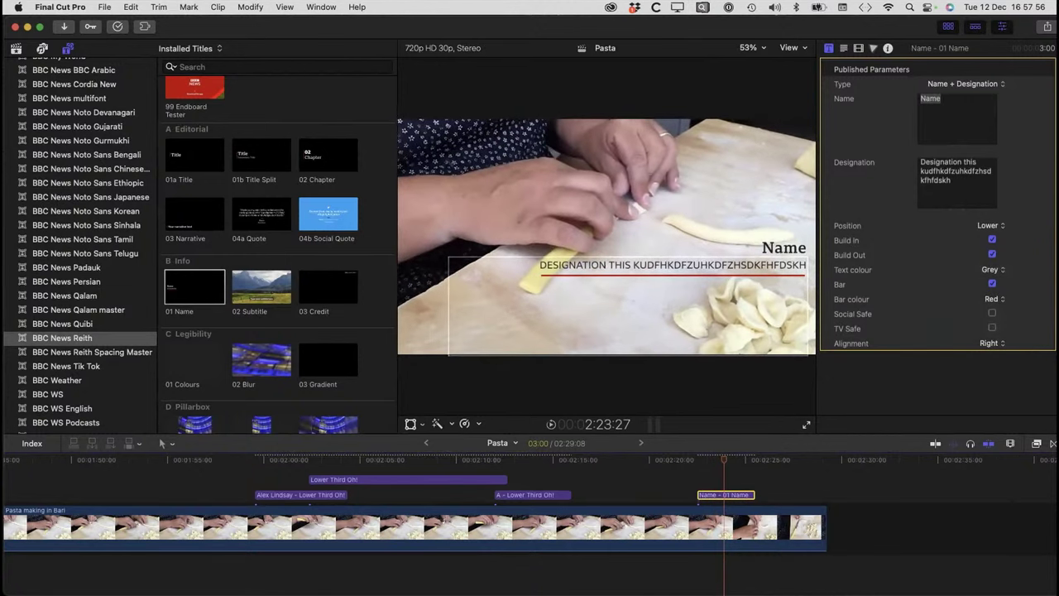
- Cut the Pasta making in Bari clip shortly before the name title, delete everything before the cut, and select the remaining clip
{"action": "key", "text": "b"}
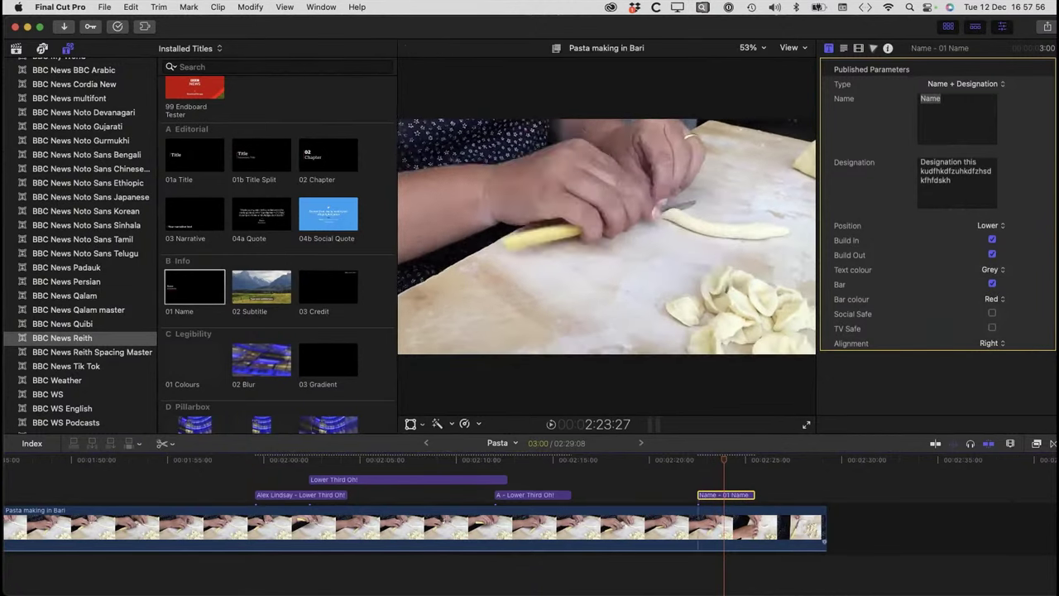
{"action": "left_click", "coordinate": [674, 529]}
{"action": "left_click", "coordinate": [331, 527]}
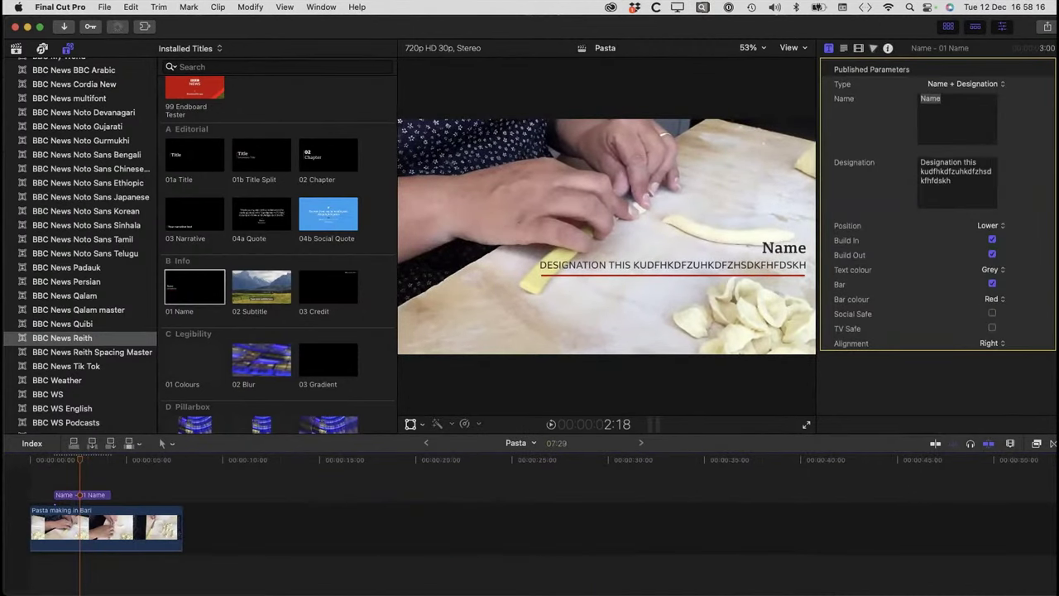
{"action": "left_click", "coordinate": [106, 530]}
- Duplicate the Pasta project as a new version with the Vertical video format at 1080x1920 resolution
{"action": "left_click", "coordinate": [16, 49]}
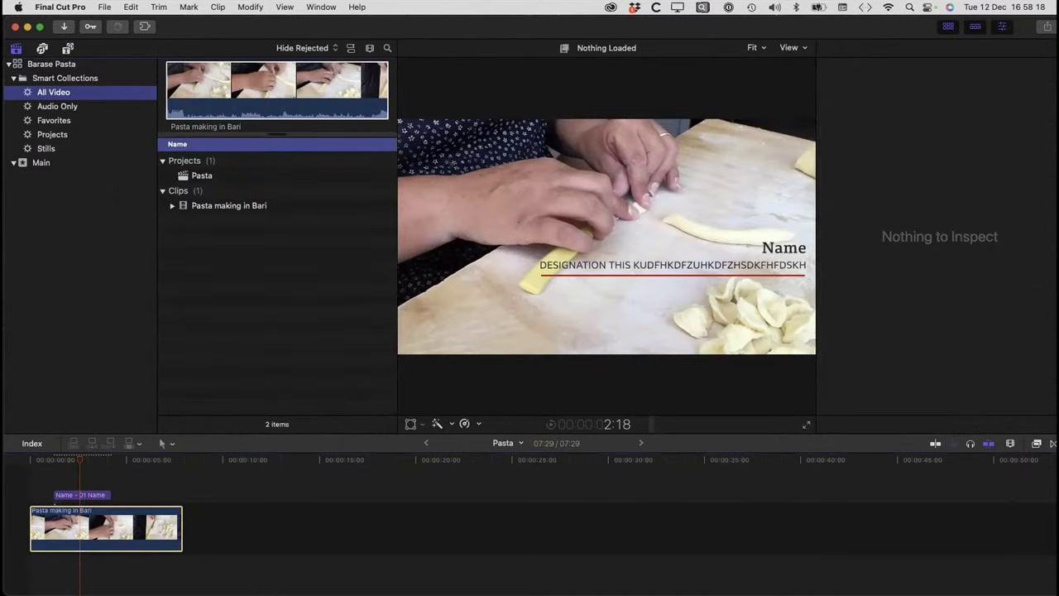
{"action": "left_click", "coordinate": [199, 176]}
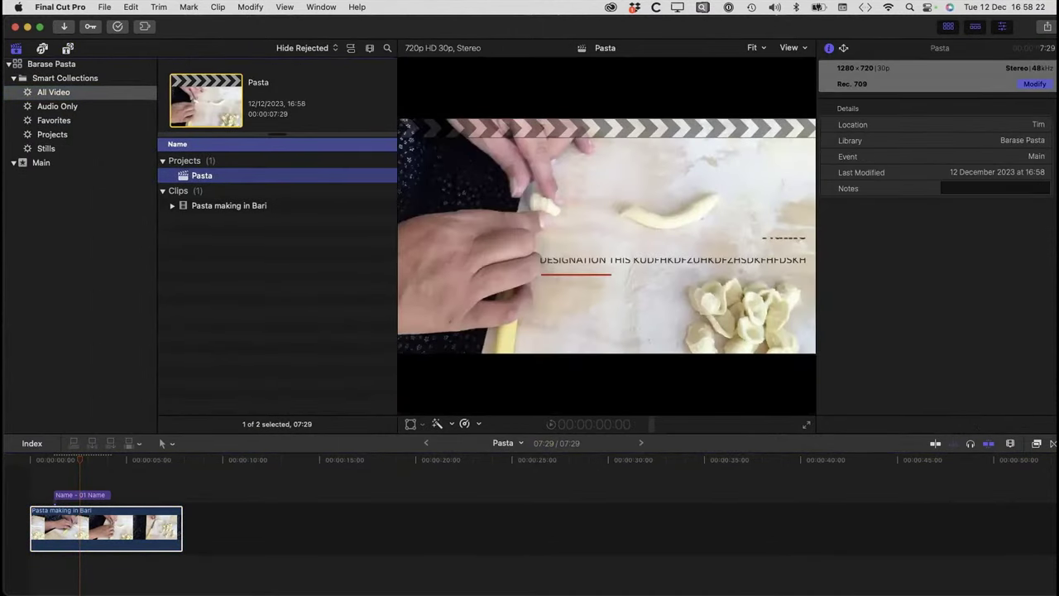
{"action": "right_click", "coordinate": [200, 175]}
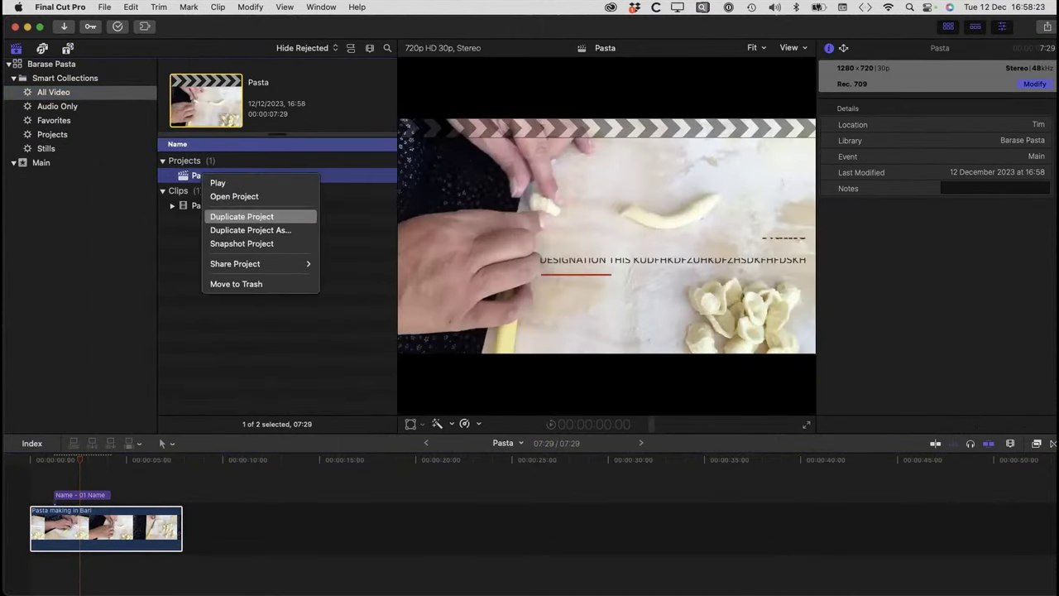
{"action": "left_click", "coordinate": [251, 230]}
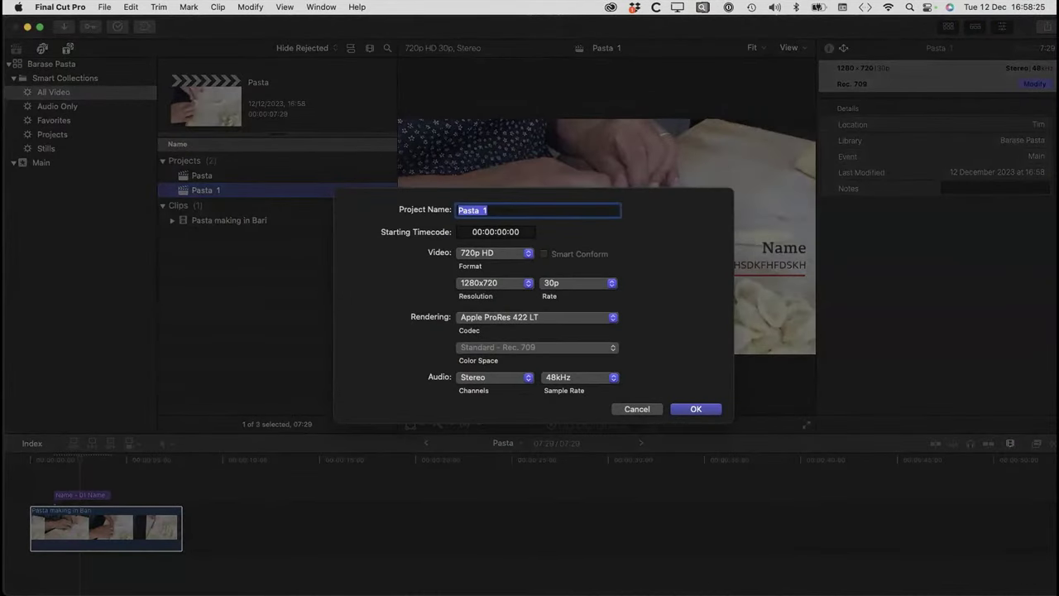
{"action": "left_click", "coordinate": [494, 253]}
{"action": "left_click", "coordinate": [488, 322]}
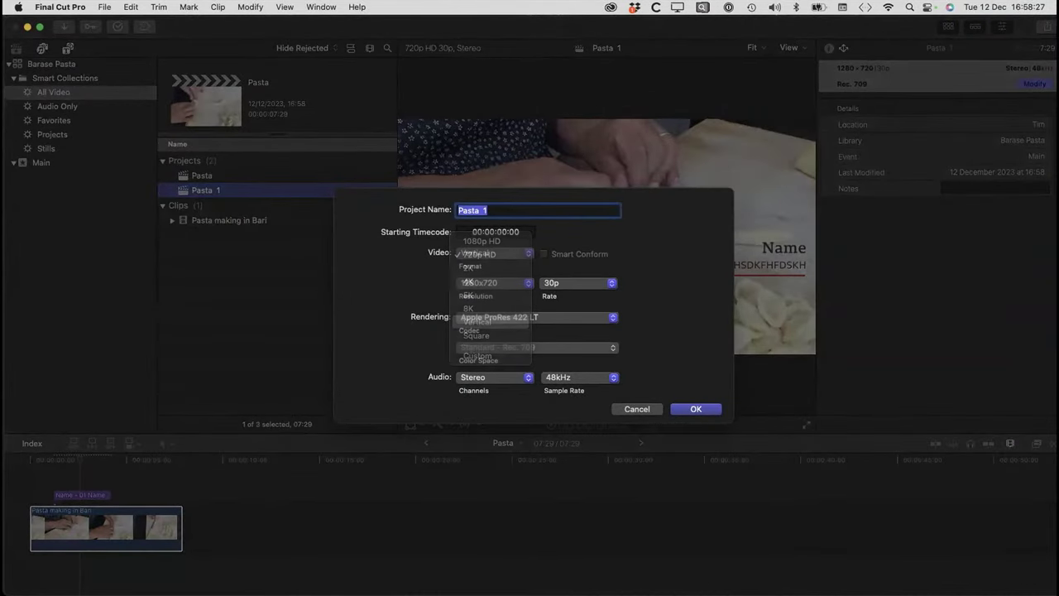
{"action": "left_click", "coordinate": [494, 283]}
{"action": "left_click", "coordinate": [484, 298]}
- Name the duplicated project Pasta tall and create it
{"action": "left_click", "coordinate": [489, 211]}
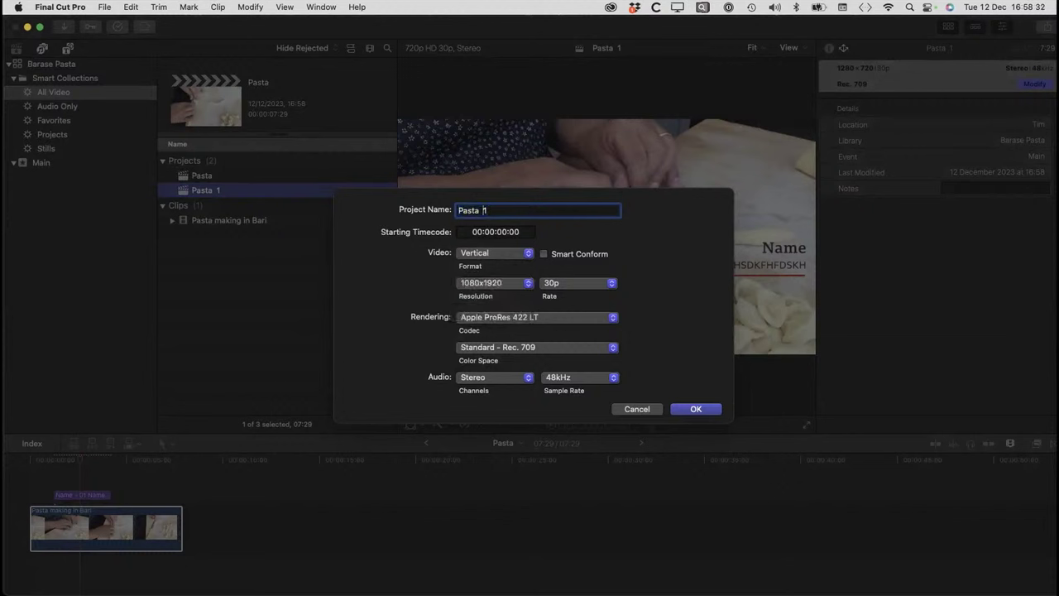
{"action": "key", "text": "BackSpace"}
{"action": "type", "text": "tall"}
{"action": "key", "text": "Return"}
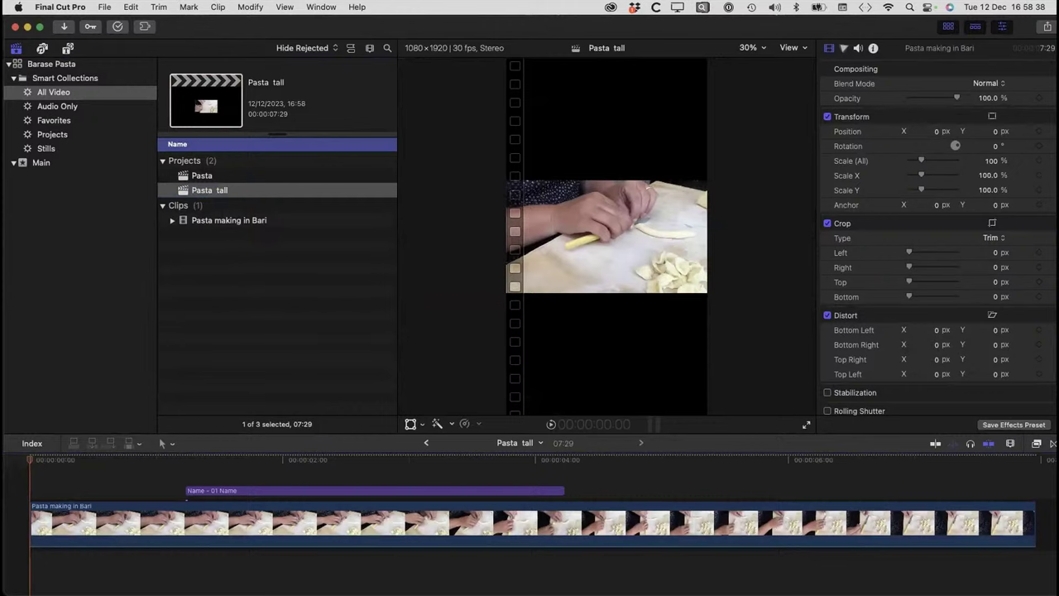
- Play the name title over the pasta clip in the vertical project to check its layout
{"action": "key", "text": "space"}
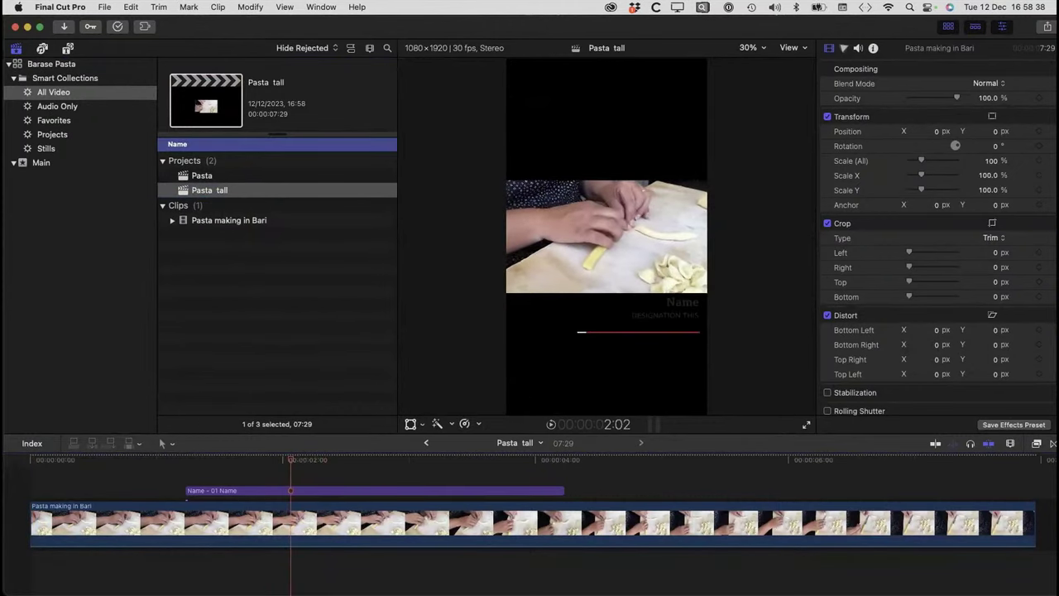
{"action": "left_click", "coordinate": [645, 324]}
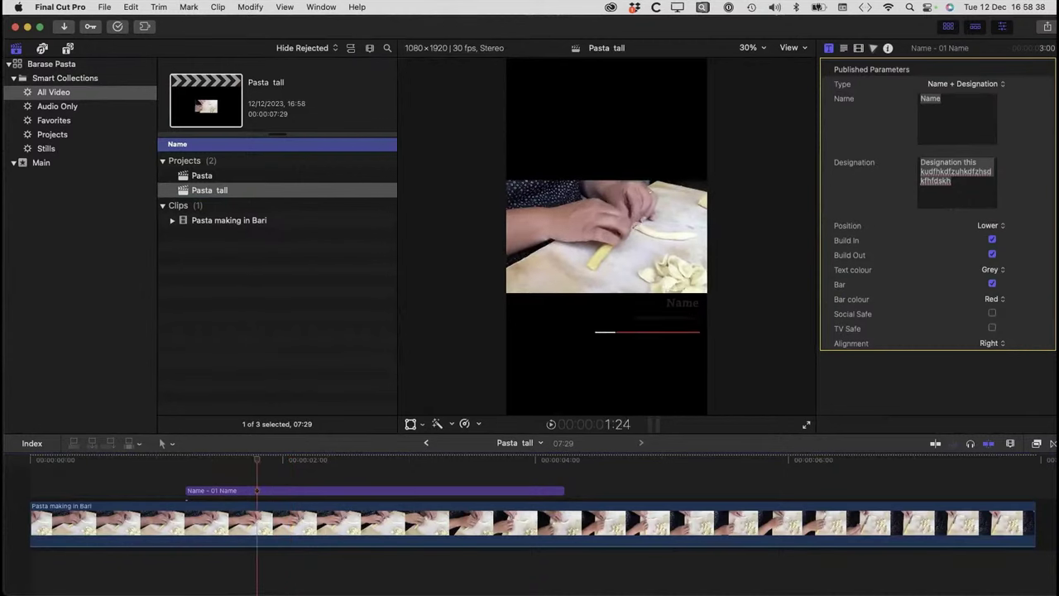
{"action": "key", "text": "space"}
- Set the Spatial Conform type of the Pasta making in Bari clip to Fill
{"action": "left_click", "coordinate": [533, 523]}
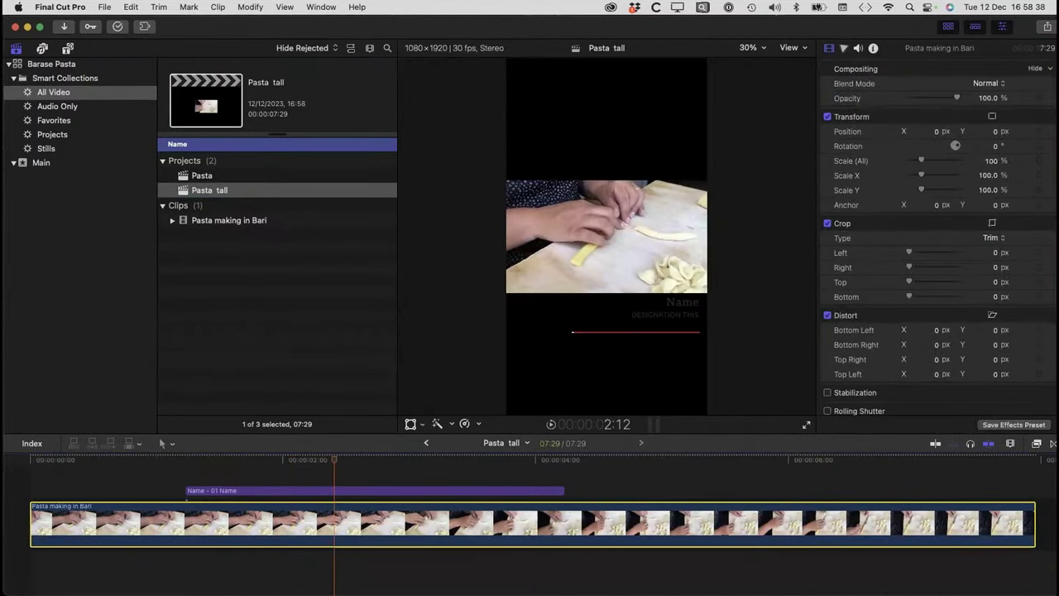
{"action": "scroll", "coordinate": [939, 231], "scroll_direction": "down", "scroll_amount": 5}
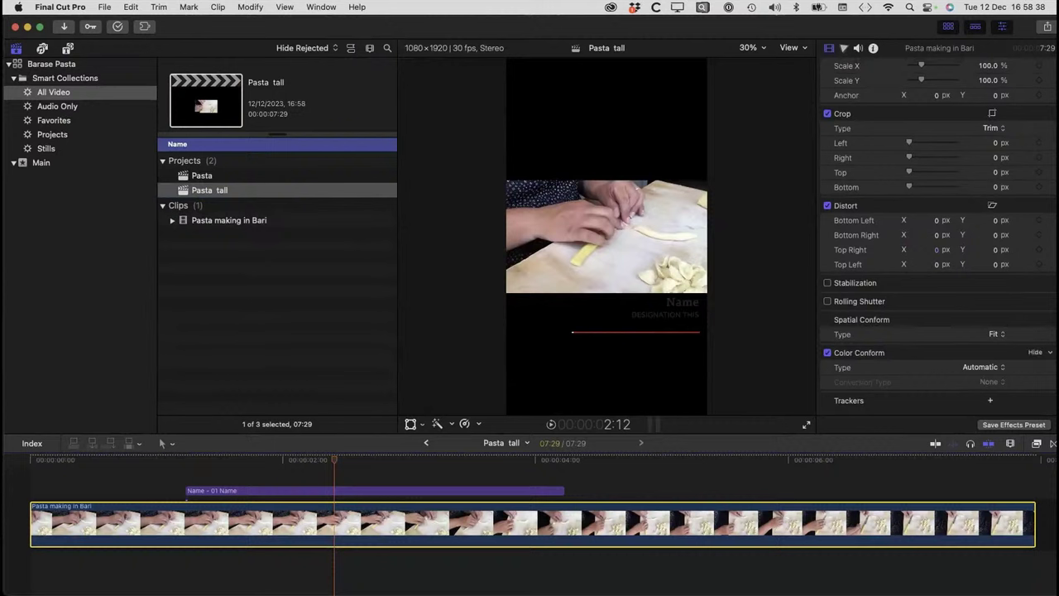
{"action": "left_click", "coordinate": [997, 333]}
{"action": "left_click", "coordinate": [997, 351]}
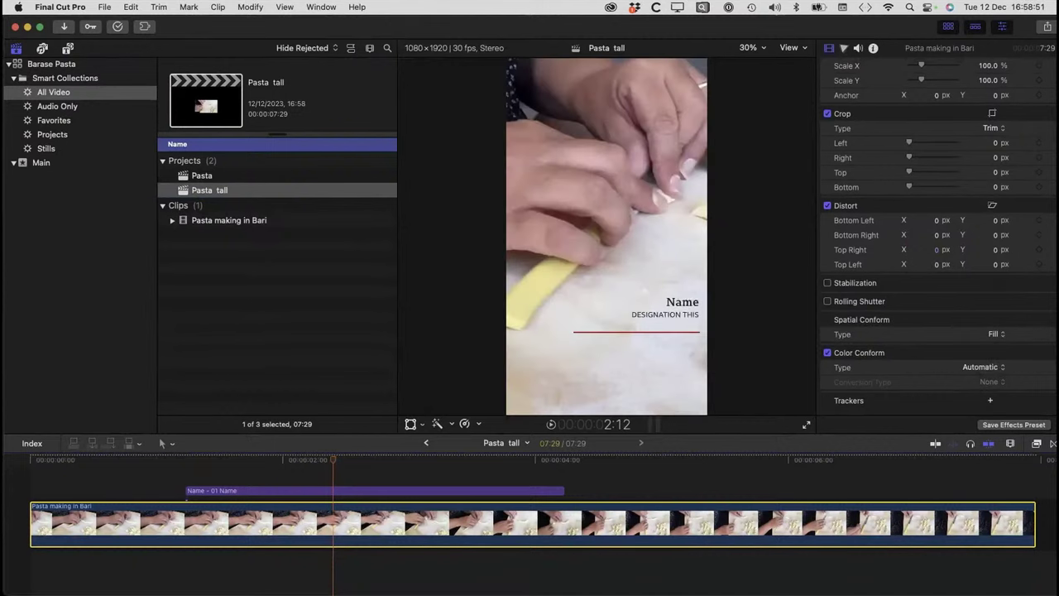
- Shorten the name title's Designation text to "Designation this" and play through the title
{"action": "left_click_drag", "start_coordinate": [332, 460], "coordinate": [405, 460]}
{"action": "left_click", "coordinate": [405, 491]}
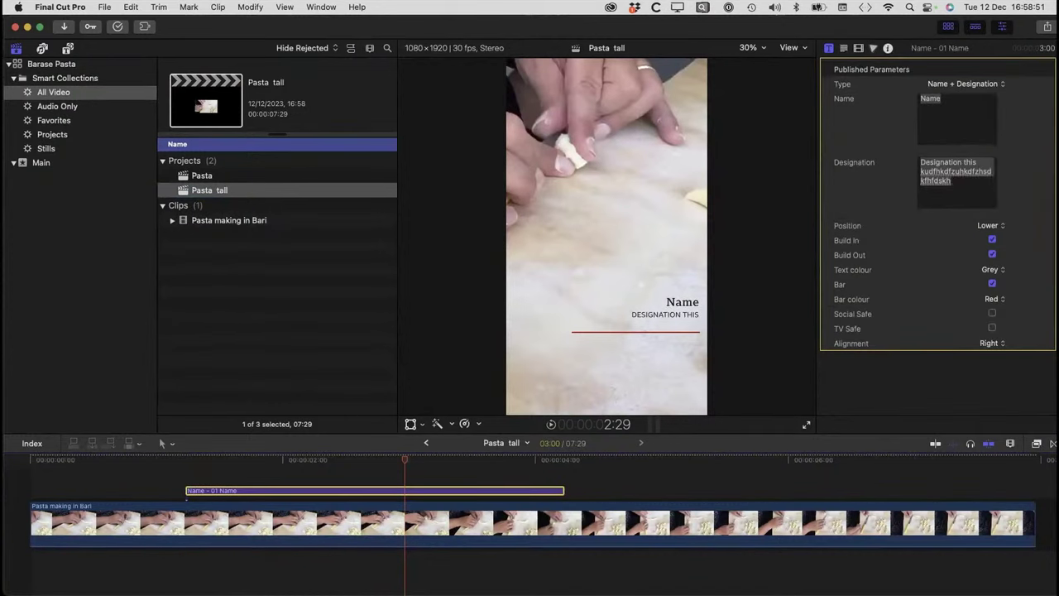
{"action": "left_click", "coordinate": [976, 172]}
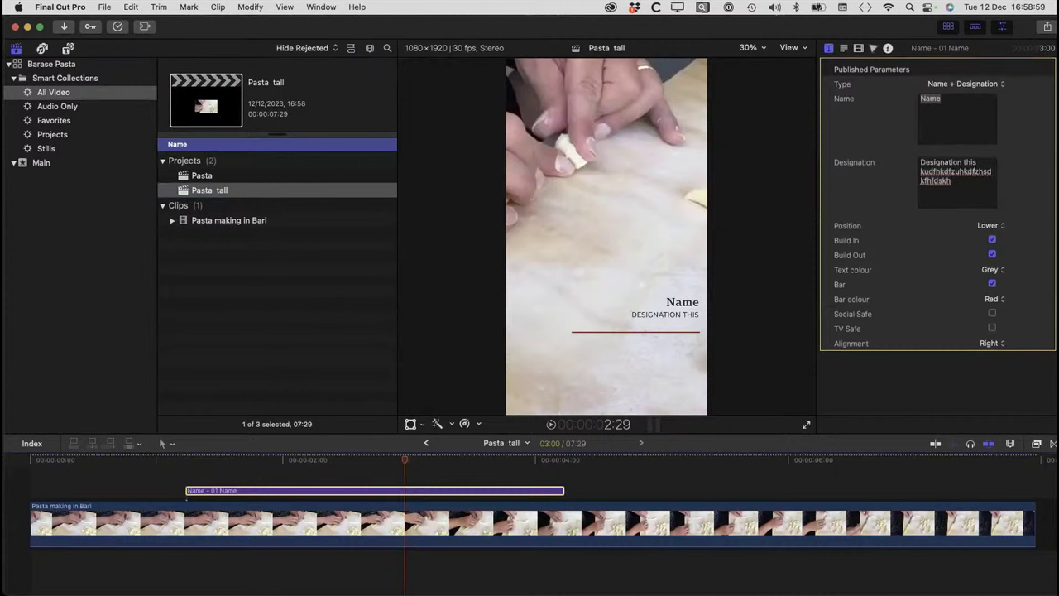
{"action": "key", "text": "shift+super+Down"}
{"action": "key", "text": "BackSpace"}
{"action": "left_click_drag", "start_coordinate": [212, 460], "coordinate": [382, 460]}
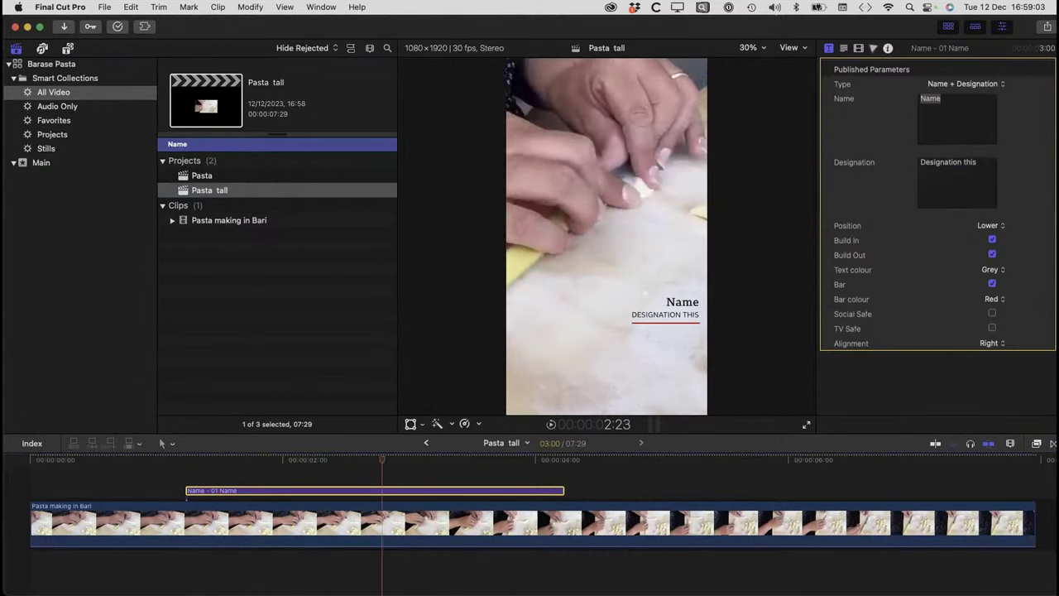
{"action": "key", "text": "space"}
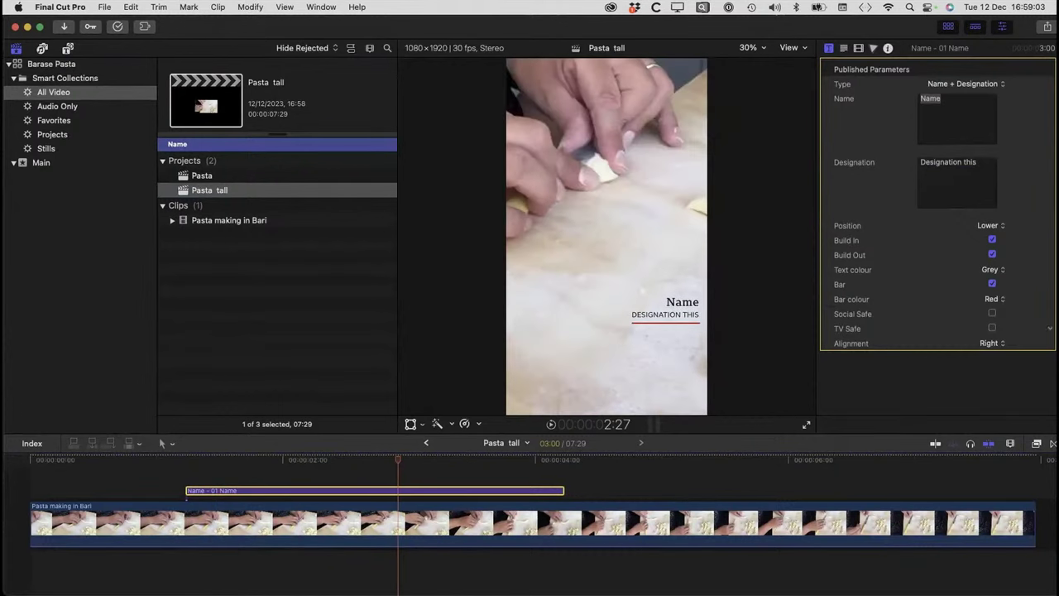
- Compare the vertical name title with Social Safe on and off, leaving Social Safe turned on
{"action": "left_click", "coordinate": [993, 313]}
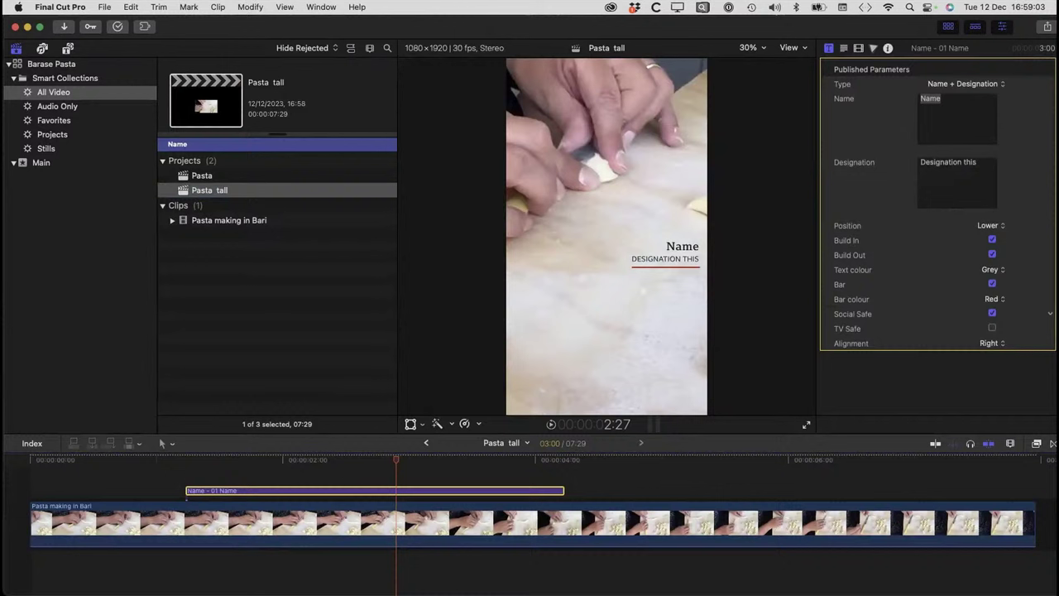
{"action": "left_click", "coordinate": [993, 314]}
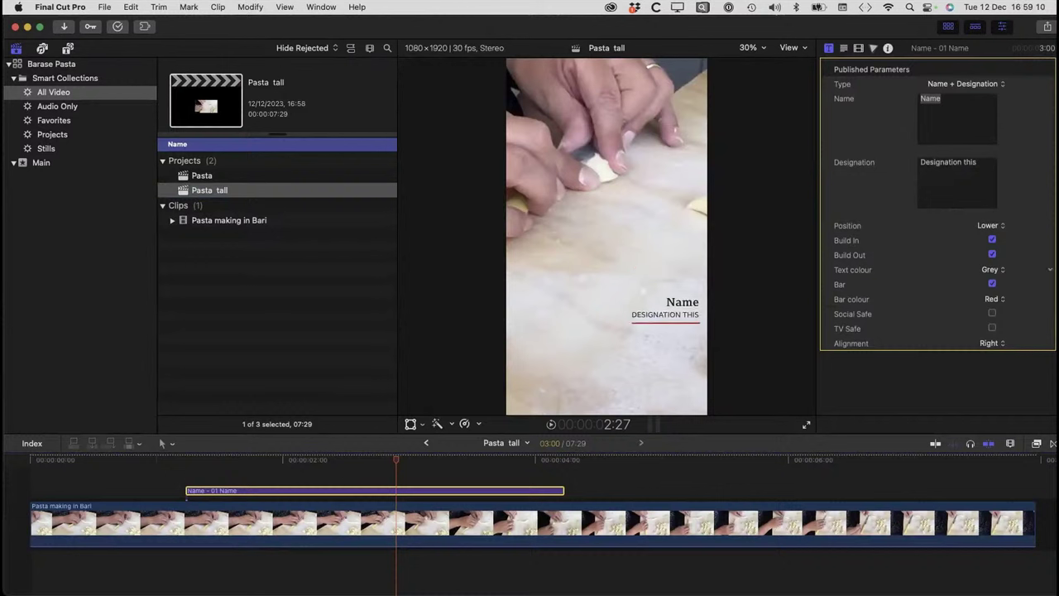
{"action": "key", "text": "super+shift+z"}
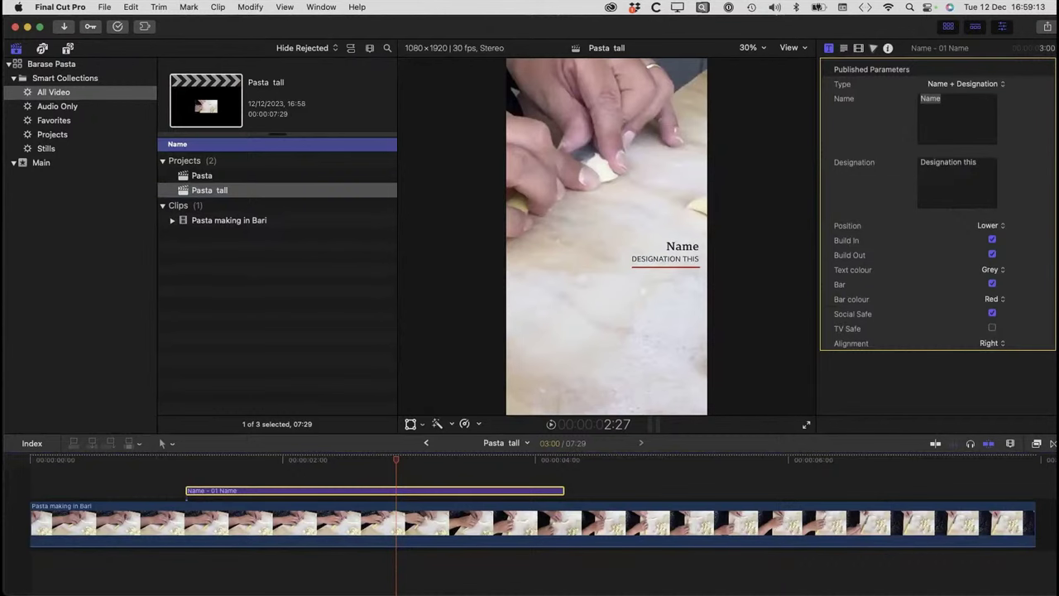
- Turn on TV Safe for the name title in the horizontal Pasta project, and return to the Pasta tall project
{"action": "key", "text": "super+bracketleft"}
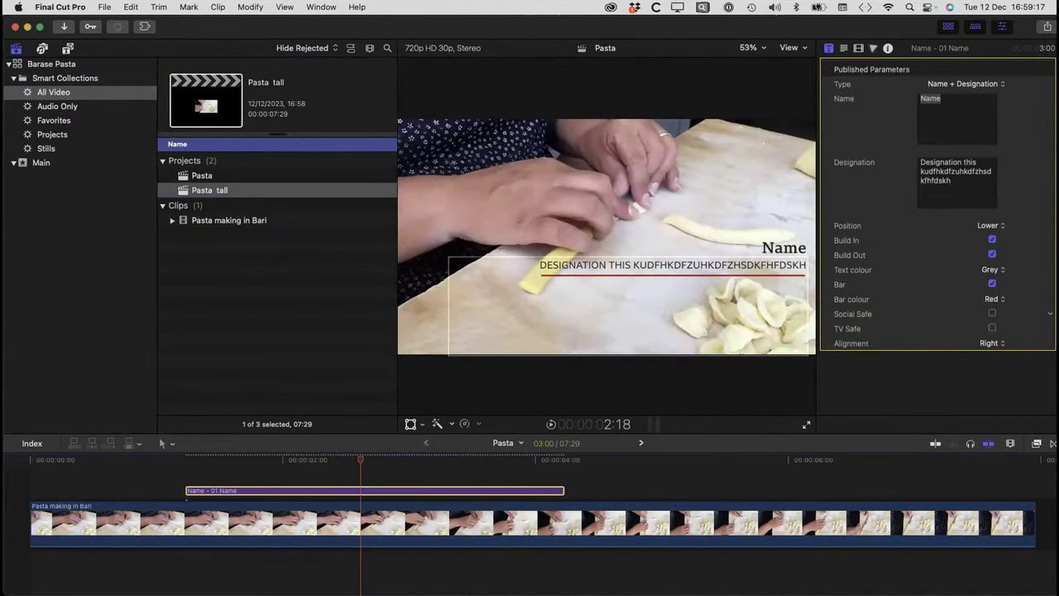
{"action": "left_click", "coordinate": [993, 328]}
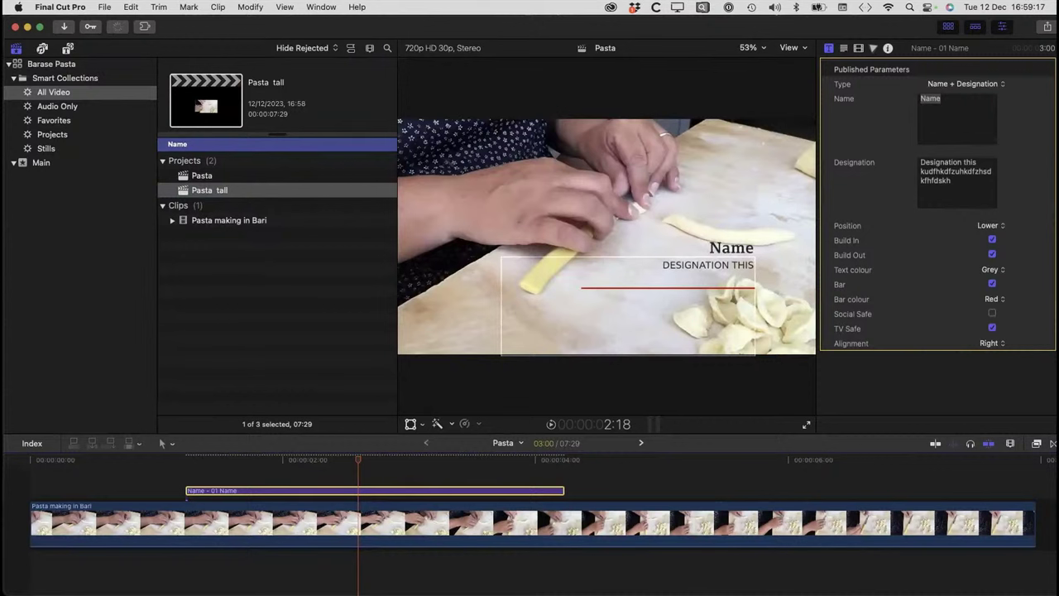
{"action": "key", "text": "Right"}
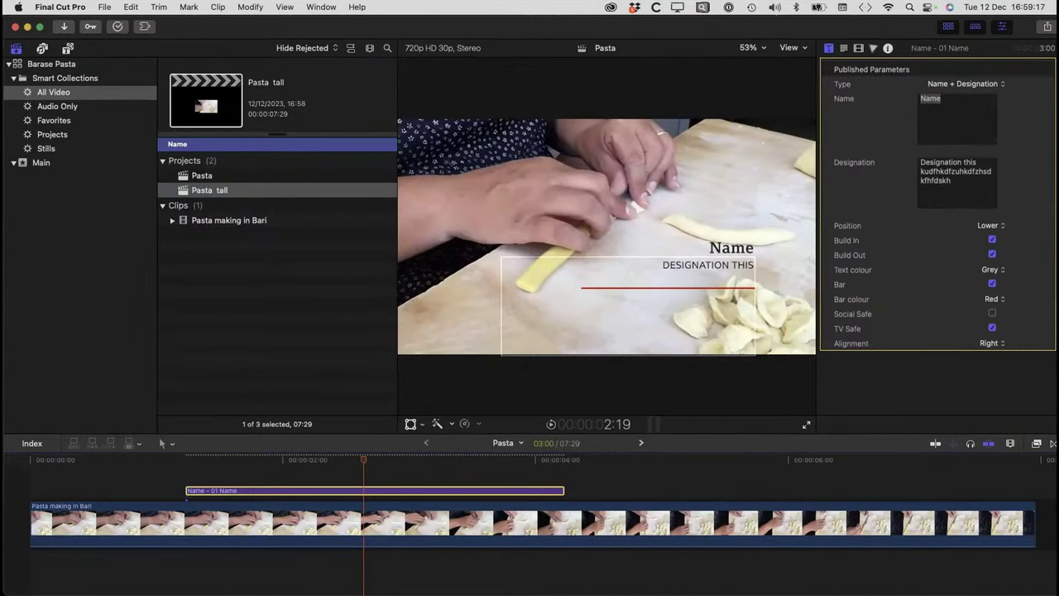
{"action": "key", "text": "super+bracketright"}
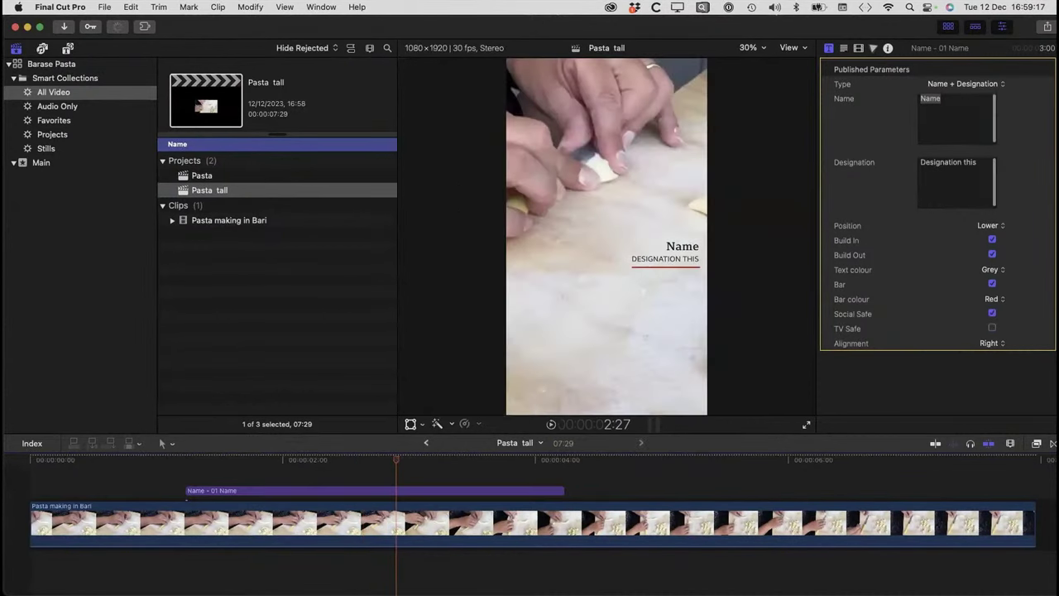
- Try Name as the vertical title's Type during its build-in, and restore Name + Designation
{"action": "key", "text": "j"}
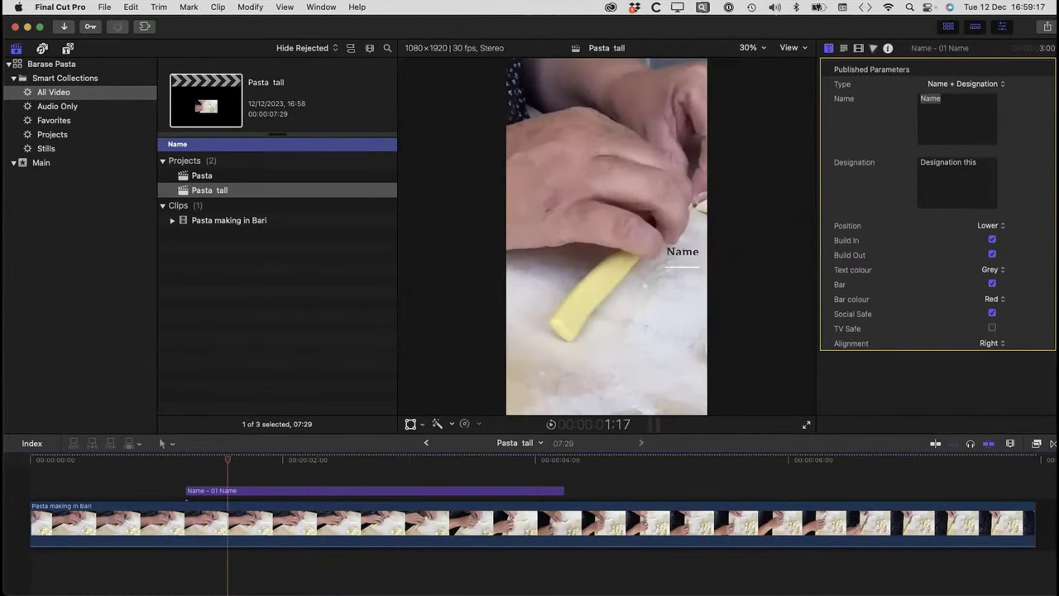
{"action": "key", "text": "c"}
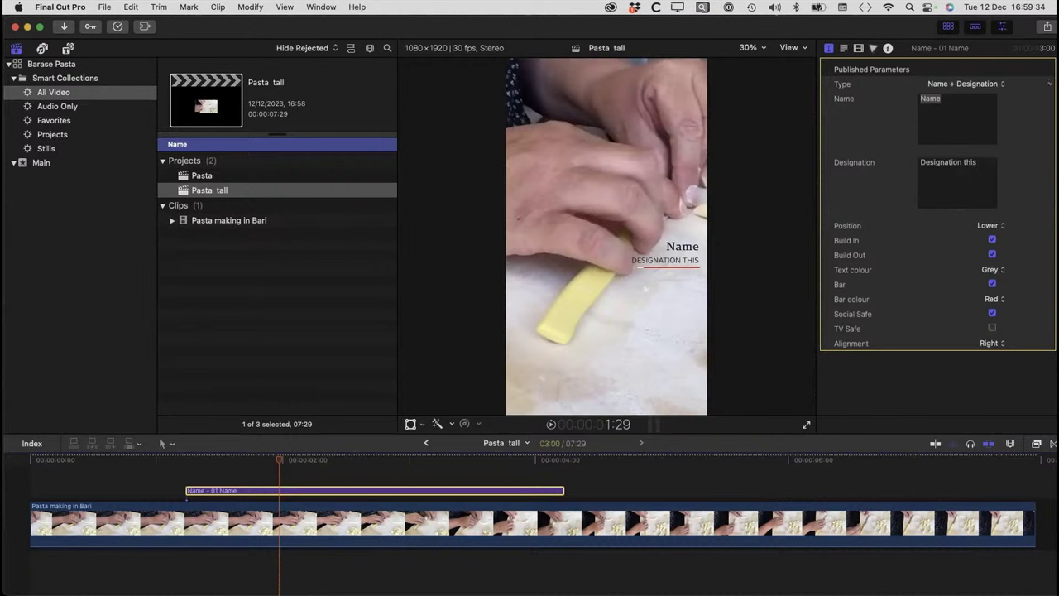
{"action": "left_click", "coordinate": [964, 83]}
{"action": "left_click", "coordinate": [960, 70]}
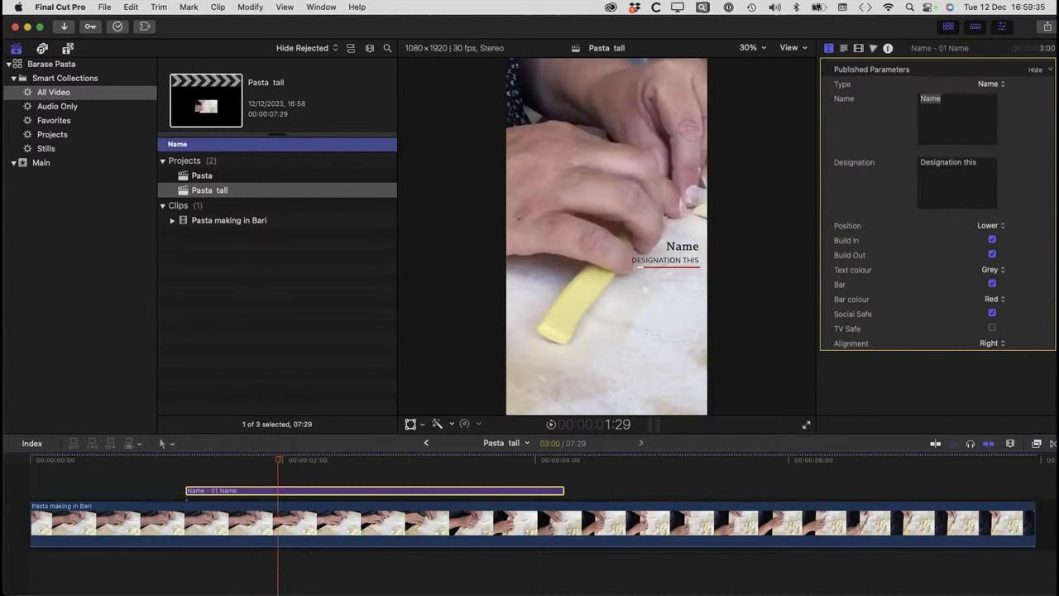
{"action": "left_click", "coordinate": [990, 84]}
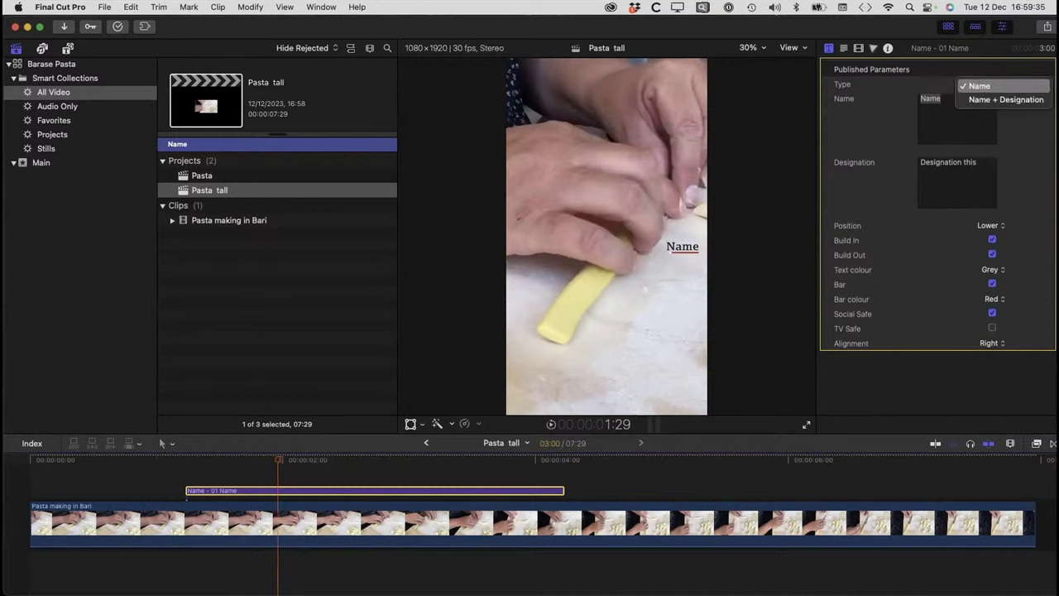
{"action": "left_click", "coordinate": [1014, 99]}
- Configure the vertical name title with Upper position, Left alignment and White text colour
{"action": "left_click", "coordinate": [990, 225]}
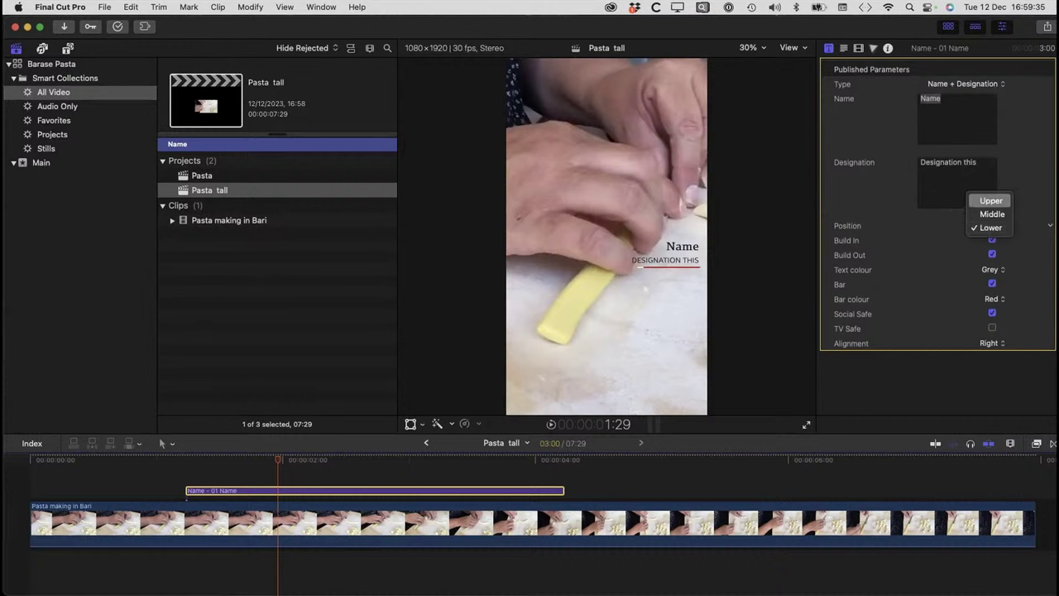
{"action": "left_click", "coordinate": [989, 199]}
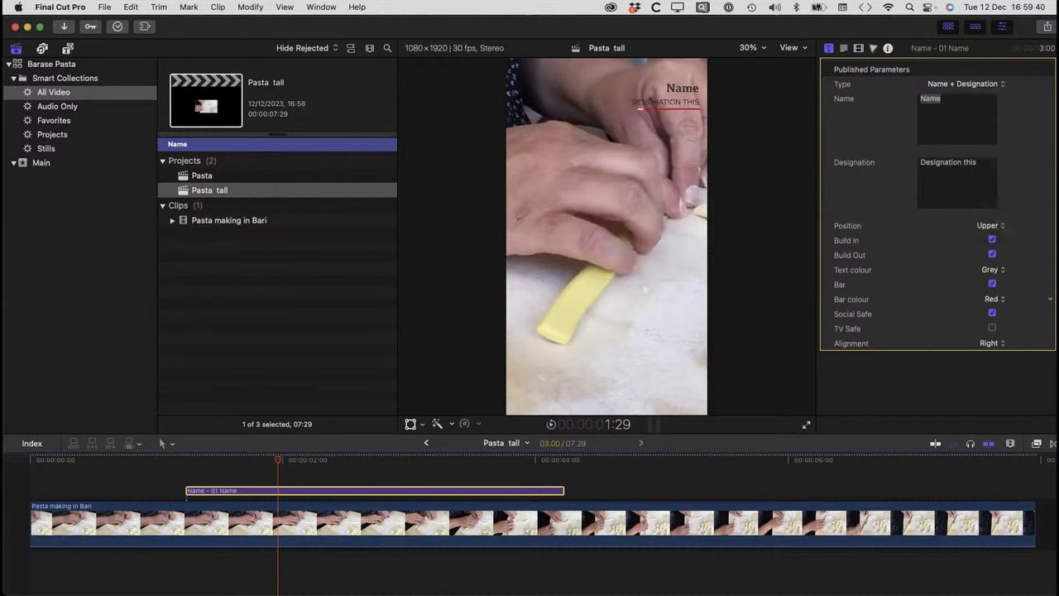
{"action": "left_click", "coordinate": [991, 343]}
{"action": "left_click", "coordinate": [989, 328]}
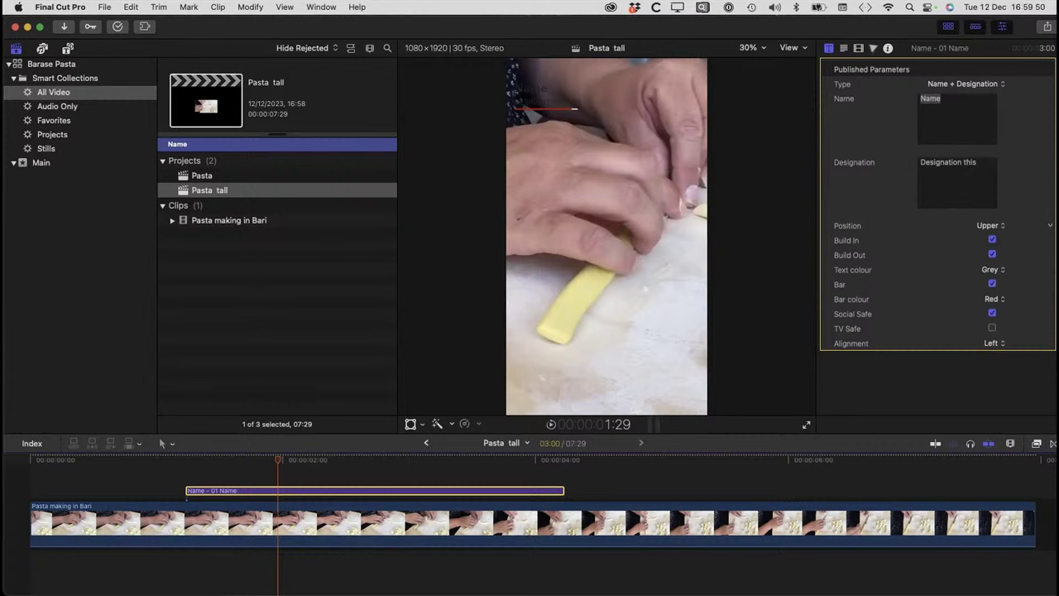
{"action": "left_click", "coordinate": [993, 270]}
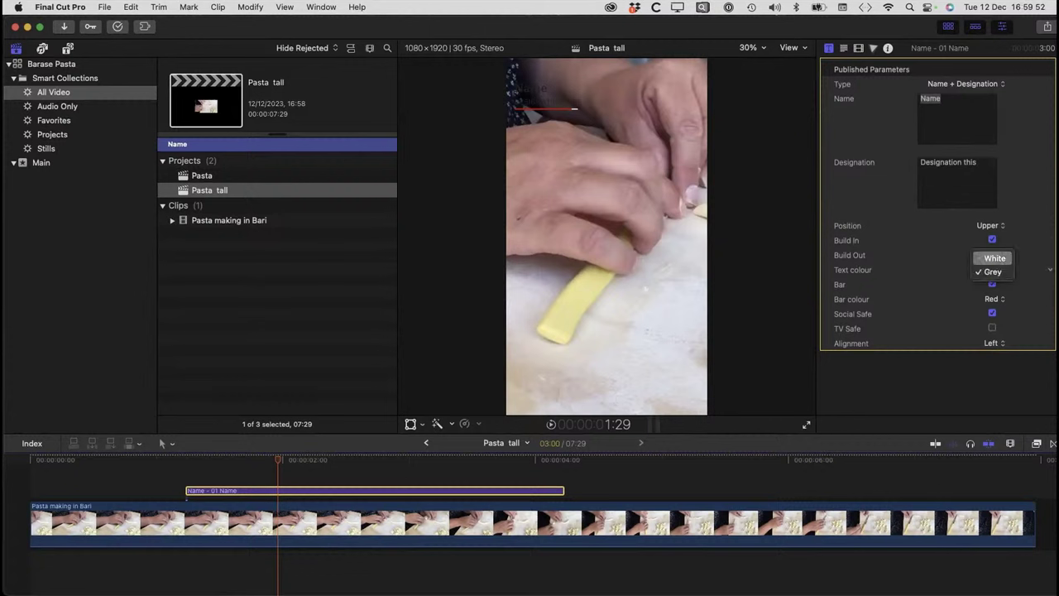
{"action": "left_click", "coordinate": [991, 256]}
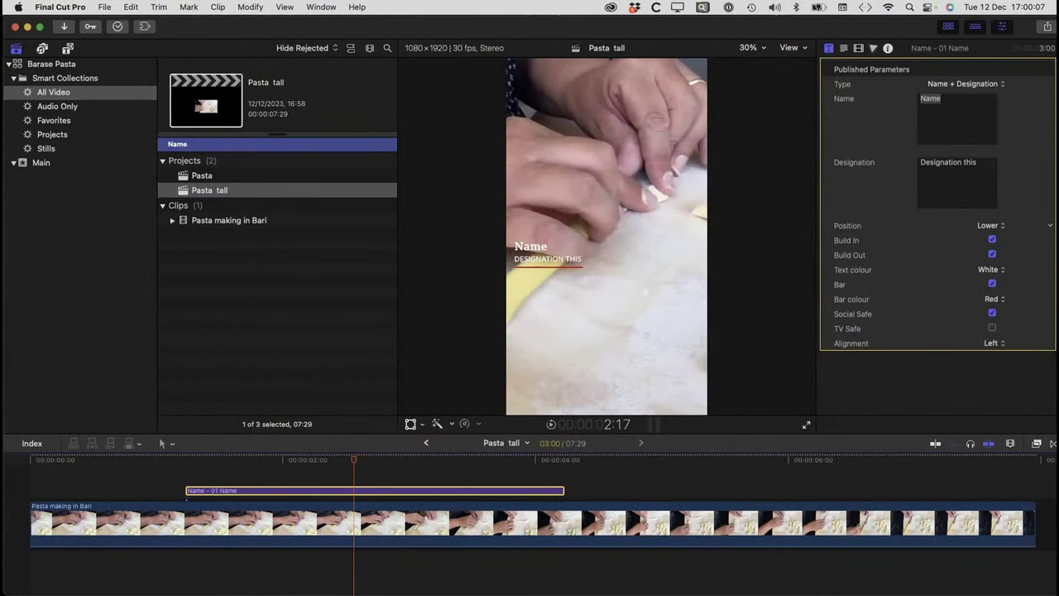
- Try Middle as the title's Position, set it to Lower, and turn off Social Safe
{"action": "left_click", "coordinate": [991, 226]}
{"action": "left_click", "coordinate": [991, 214]}
{"action": "left_click", "coordinate": [991, 226]}
{"action": "left_click", "coordinate": [988, 241]}
{"action": "left_click", "coordinate": [992, 313]}
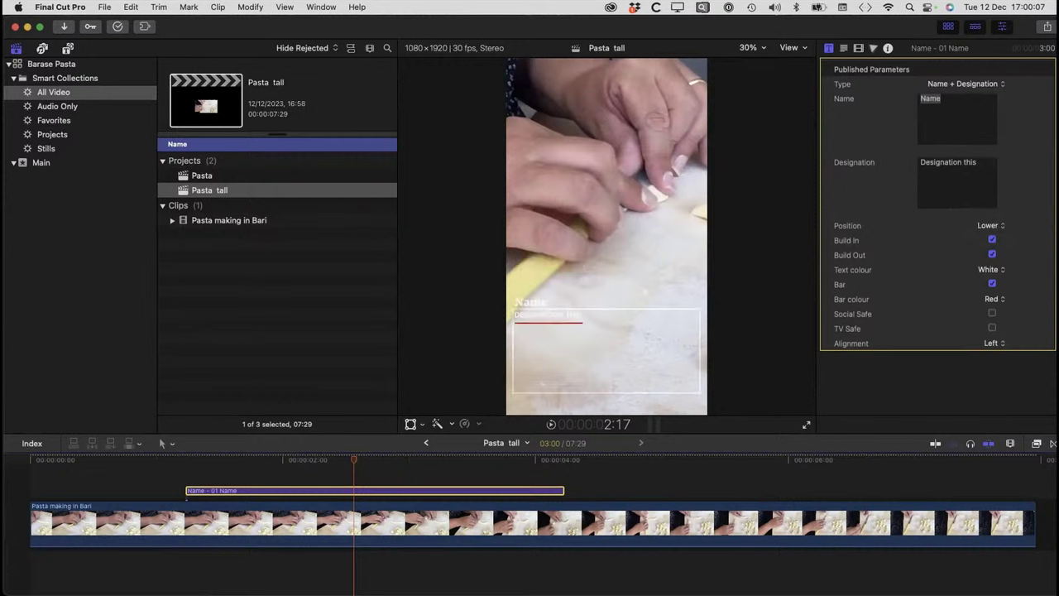